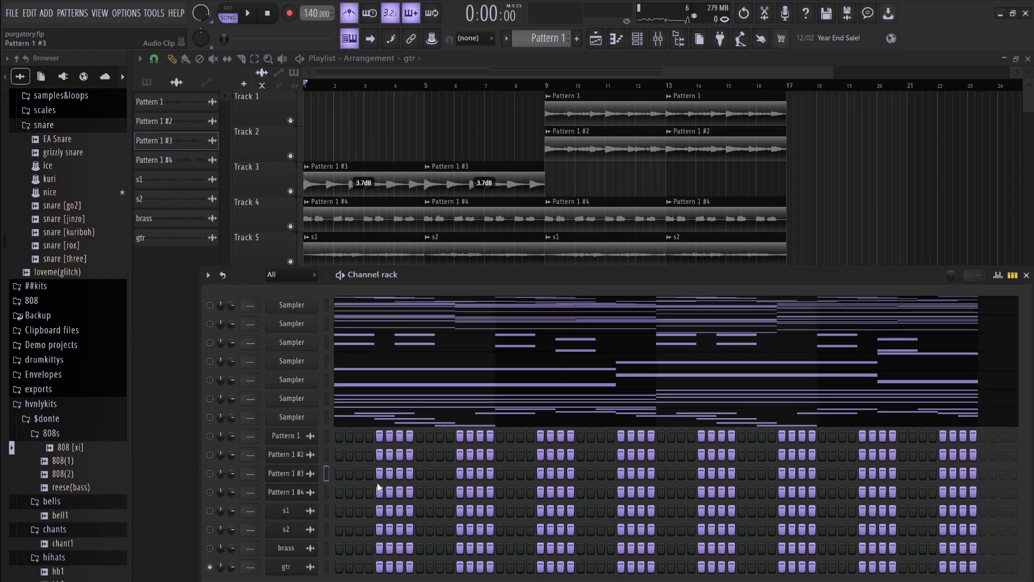
Rename the Pattern 1 #3 audio channel as "chord" and audition it on its own
key("Return")
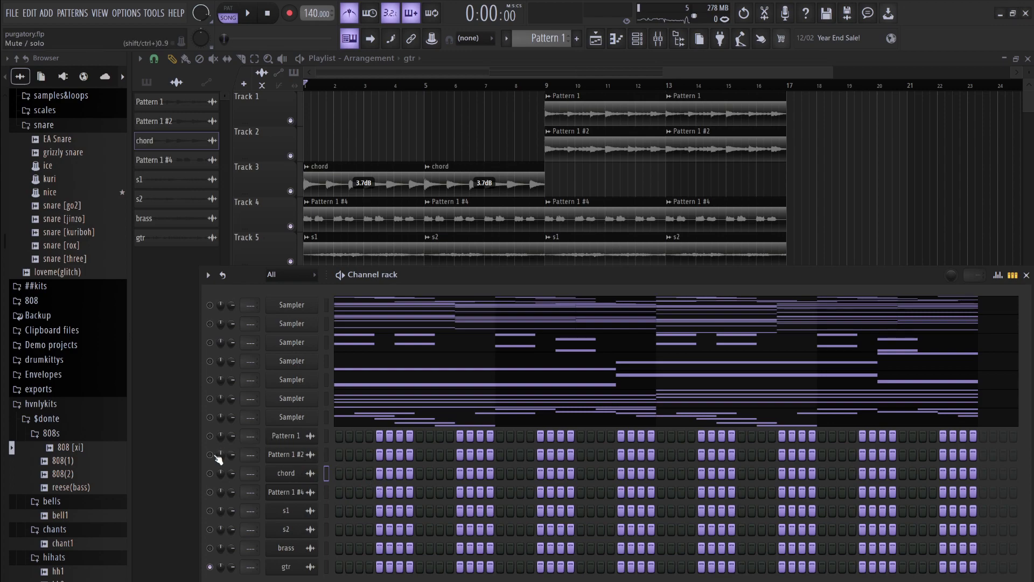
key("space")
key("space")
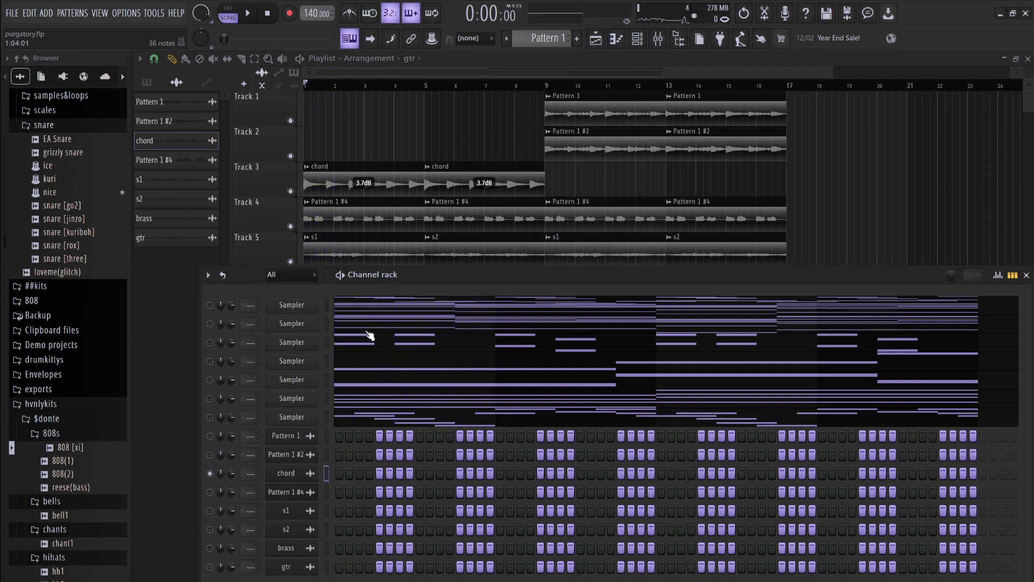
Play the soloed chord channel from the start while viewing the chord notes in the piano roll
key("space")
left_click(369, 337)
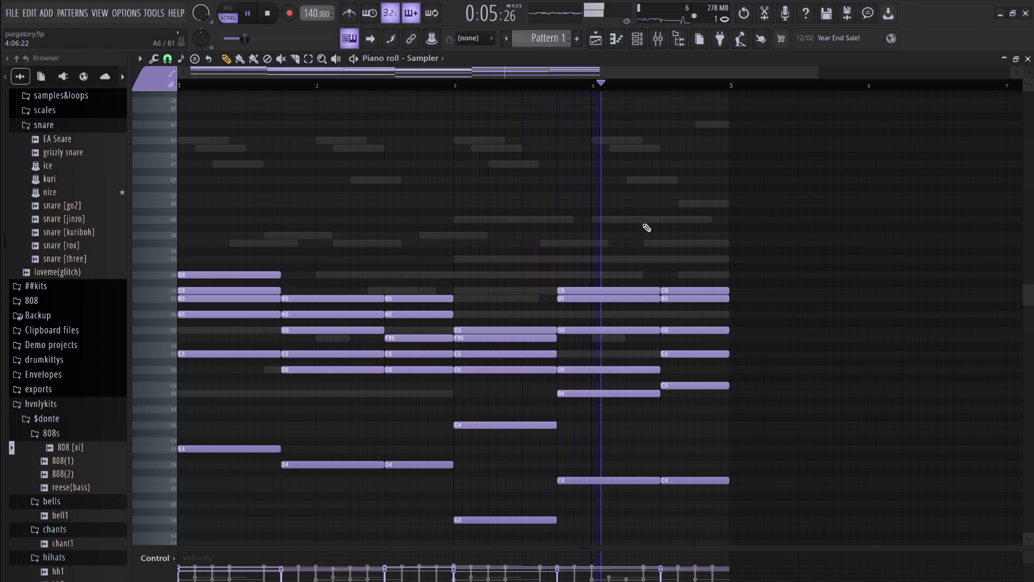
key("space")
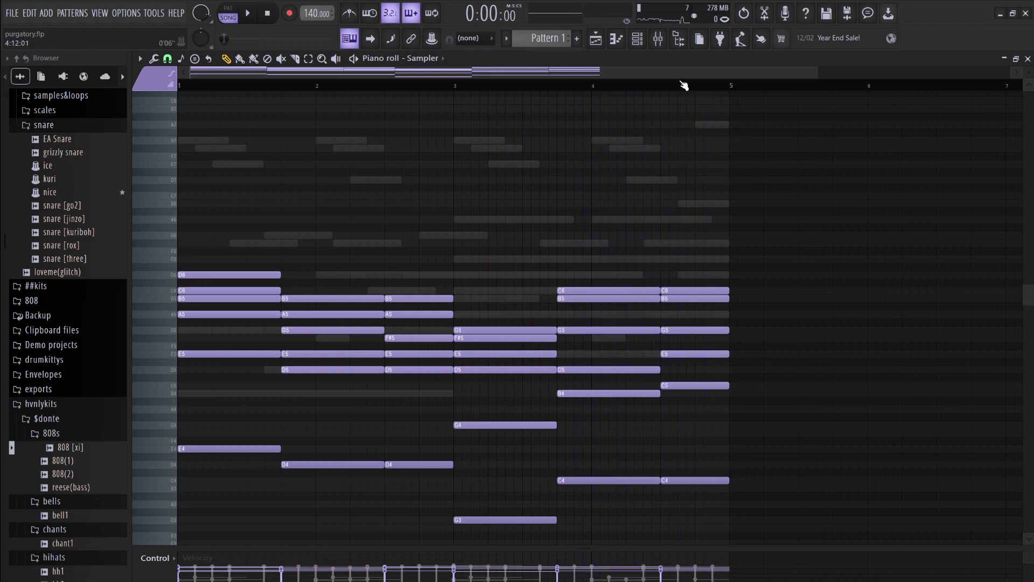
Return to the playlist and channel rack and rename the Pattern 1 audio channel as "mel"
left_click(637, 40)
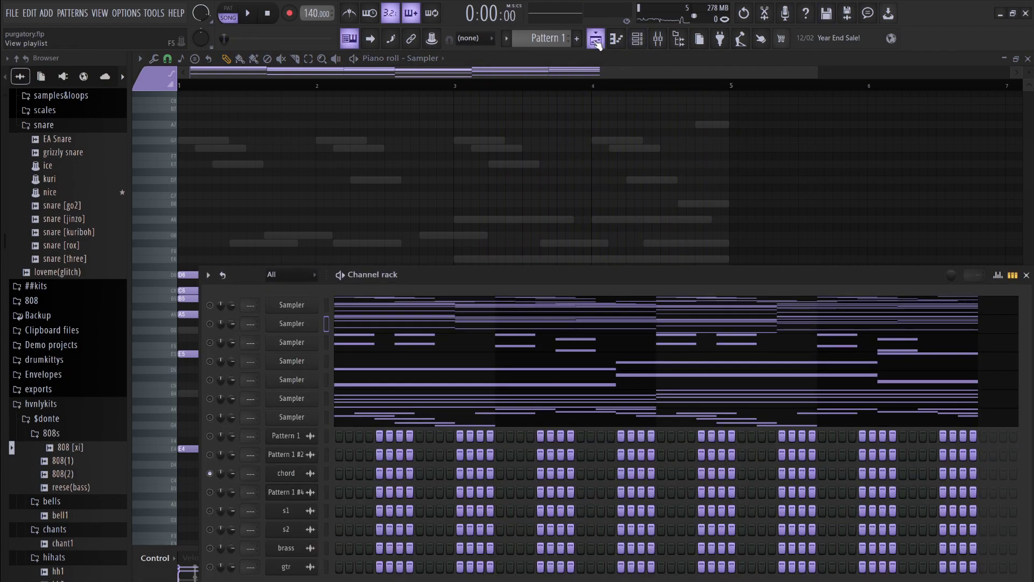
left_click(596, 41)
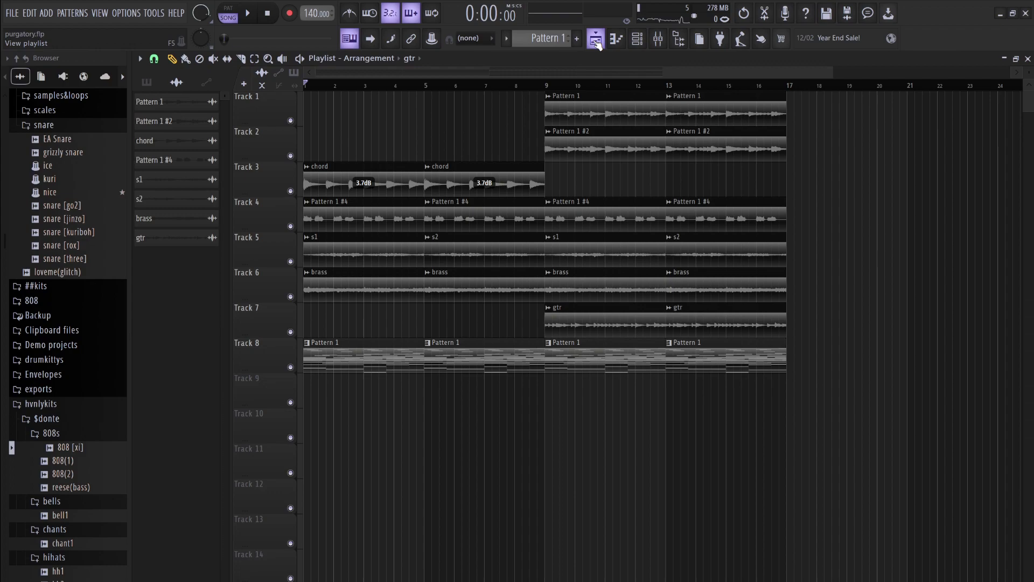
left_click(638, 39)
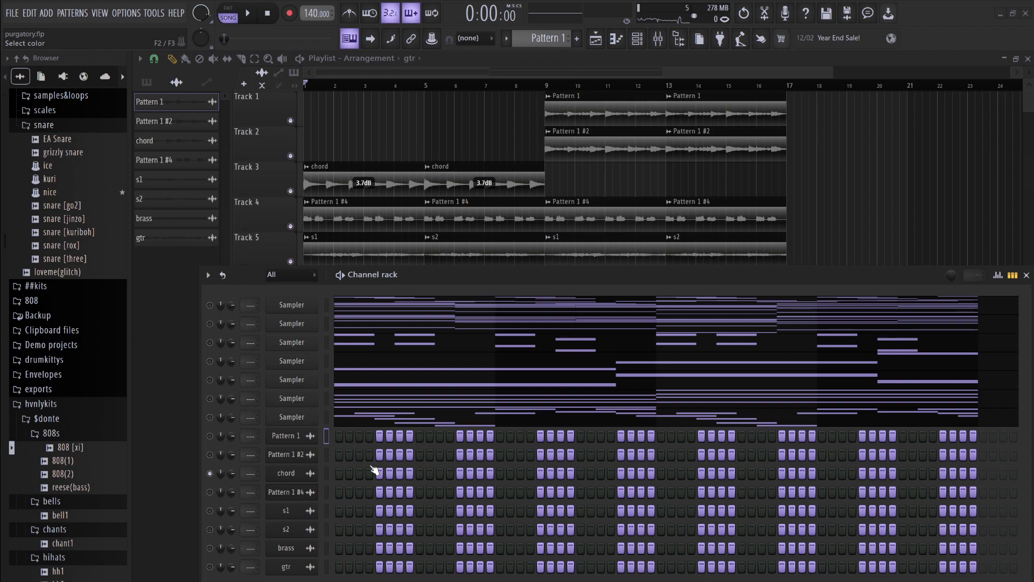
type("mel")
key("Return")
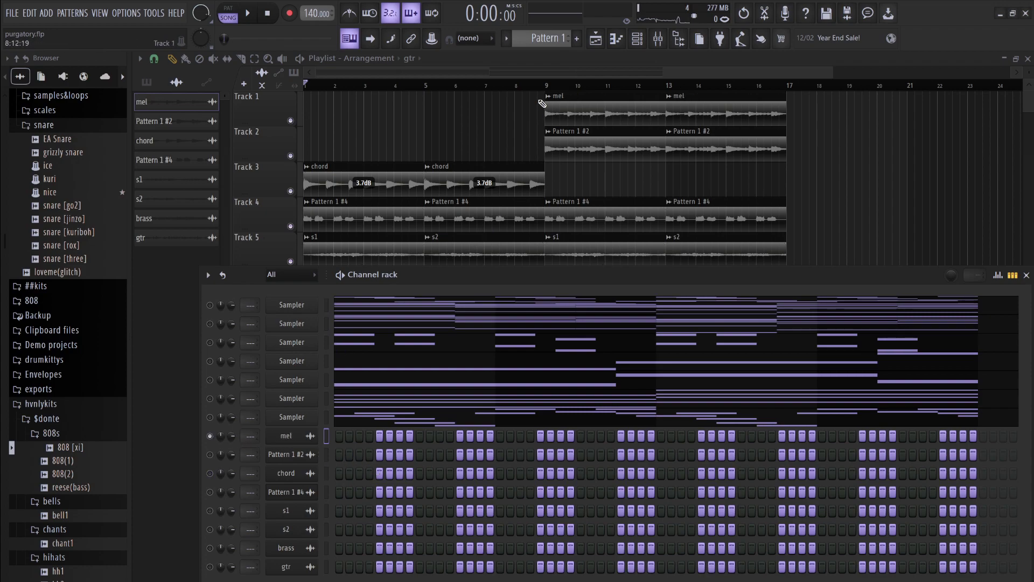
Play the soloed mel channel from bar 9 while viewing the topmost Sampler's melody notes in the piano roll
left_click(541, 84)
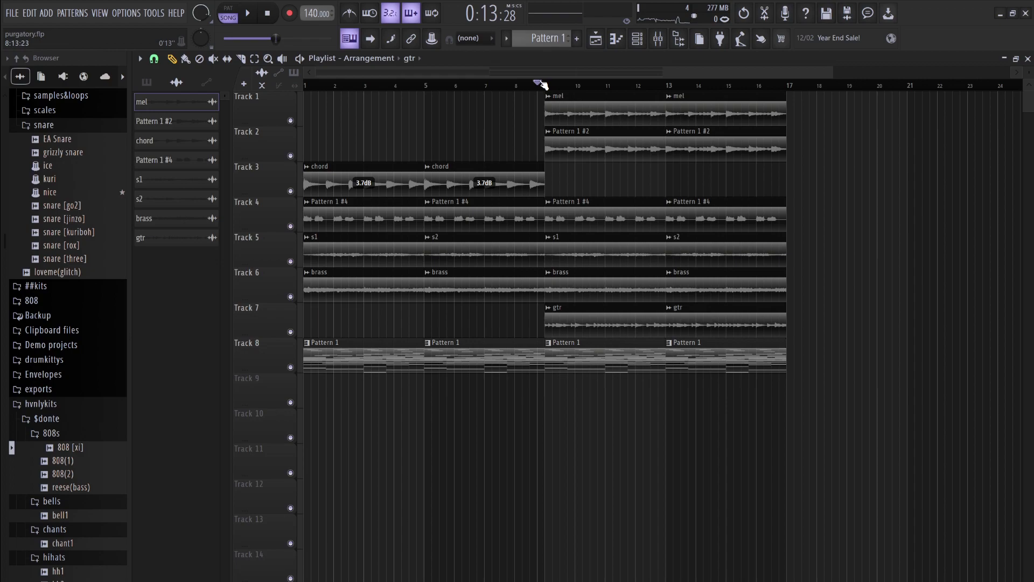
left_click(644, 35)
left_click(547, 86)
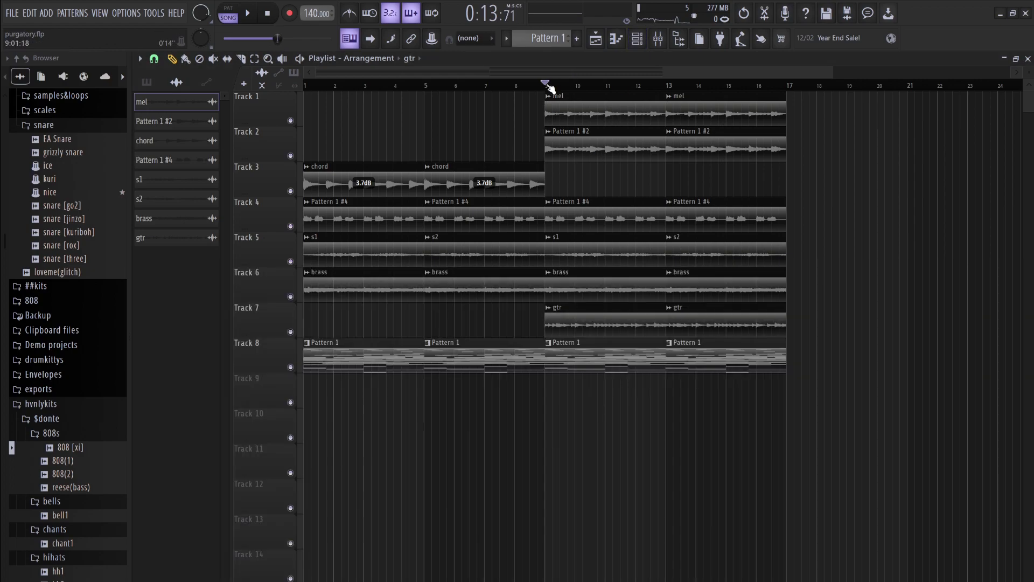
left_click(637, 38)
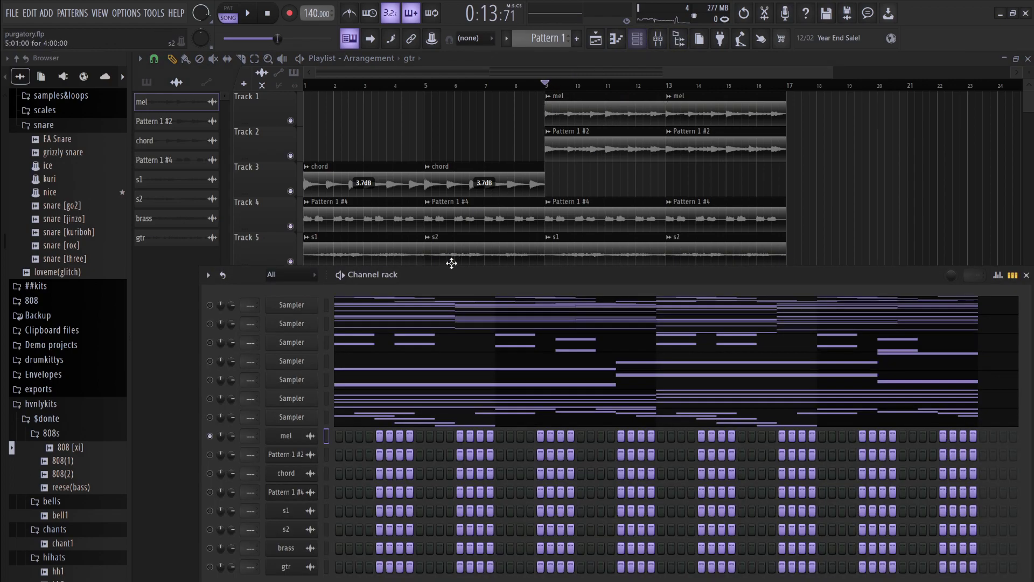
left_click(420, 308)
key("space")
scroll(758, 326, "down", 3)
scroll(757, 326, "down", 2)
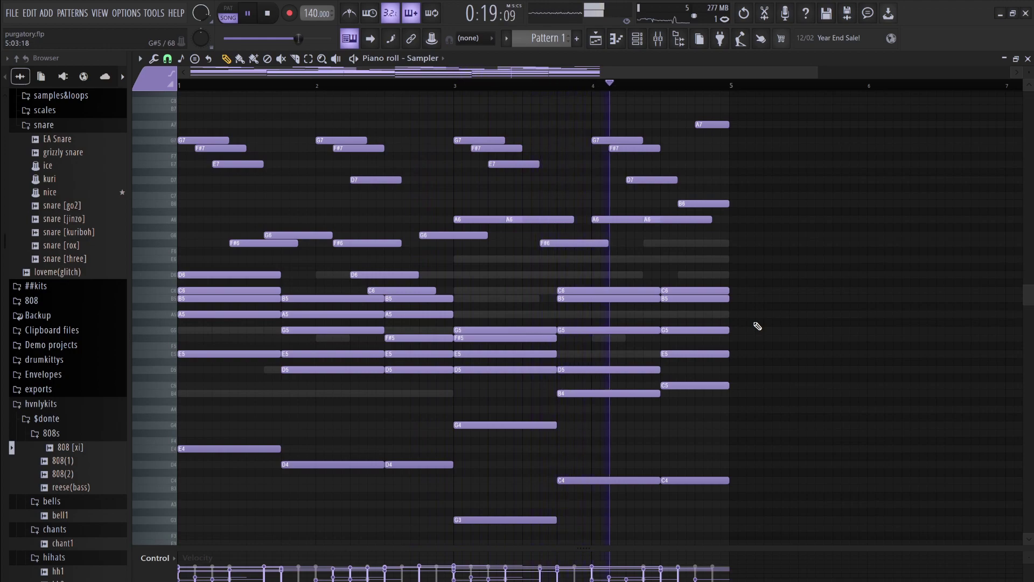
key("space")
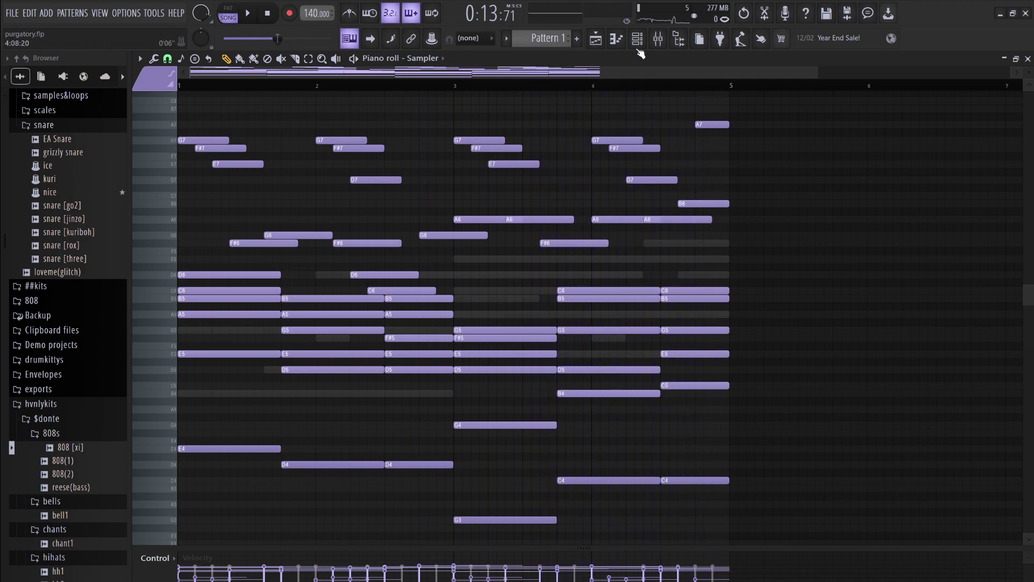
Return to the playlist and channel rack and rename the Pattern 1 #2 audio channel as "mel layer"
left_click(596, 39)
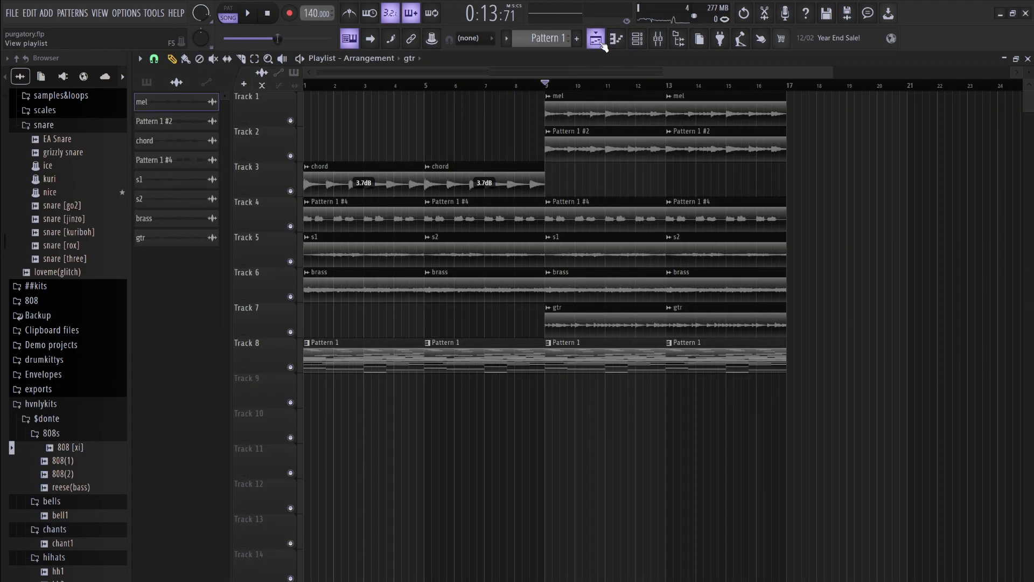
left_click(638, 40)
left_click(290, 456)
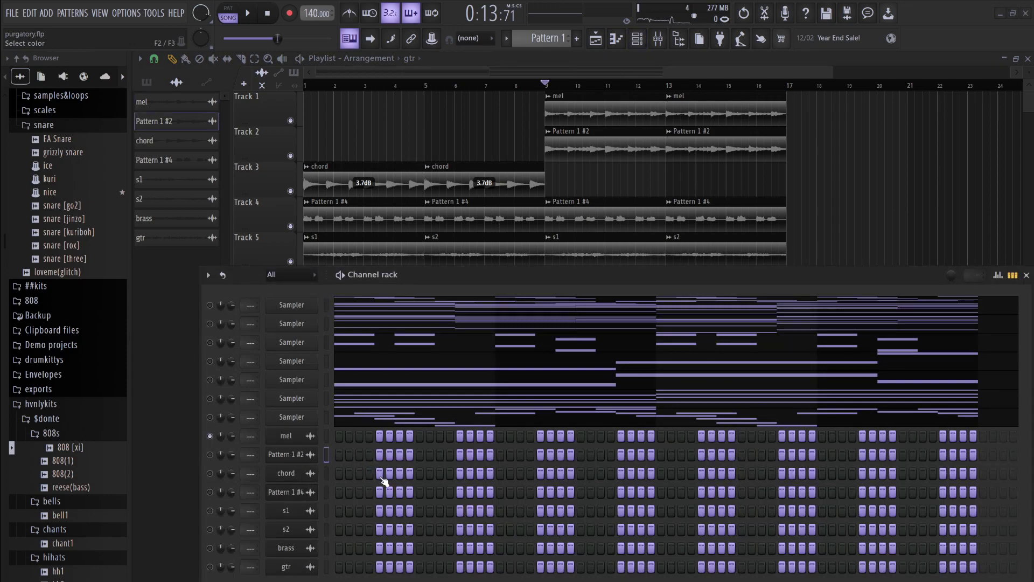
key("Return")
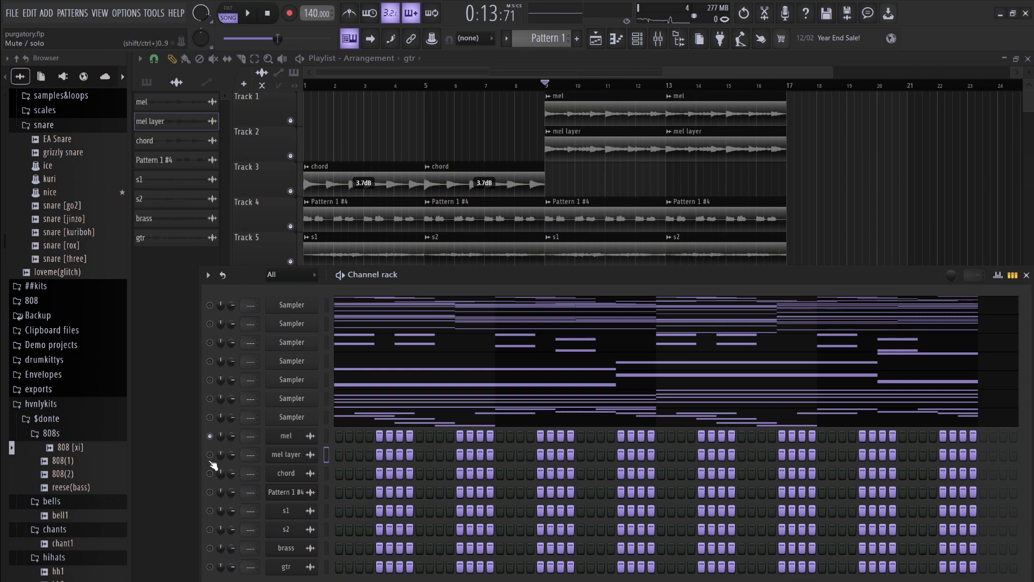
Listen to mel and mel layer together from bar 9, then reset the playhead to the song start
key("space")
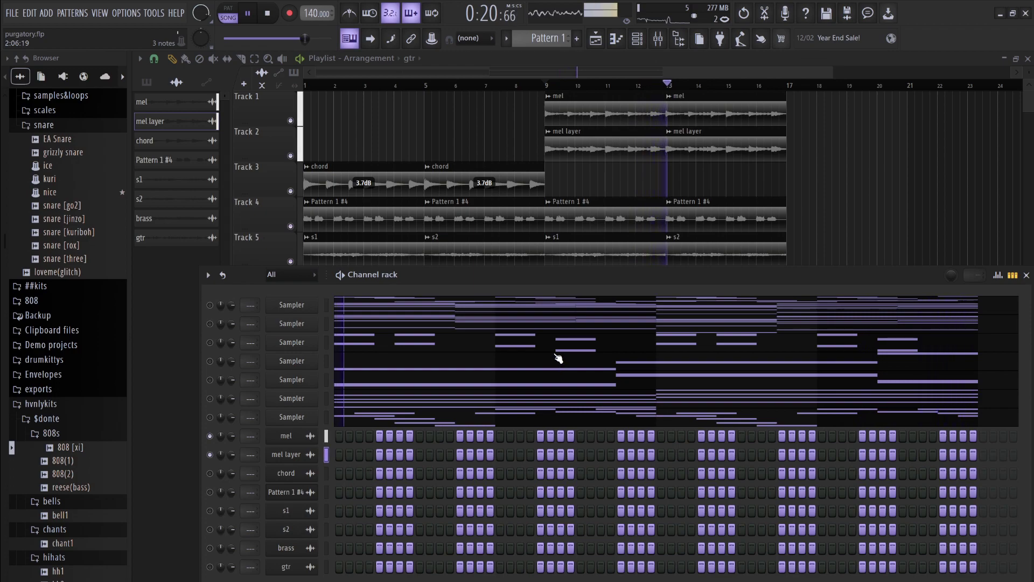
key("space")
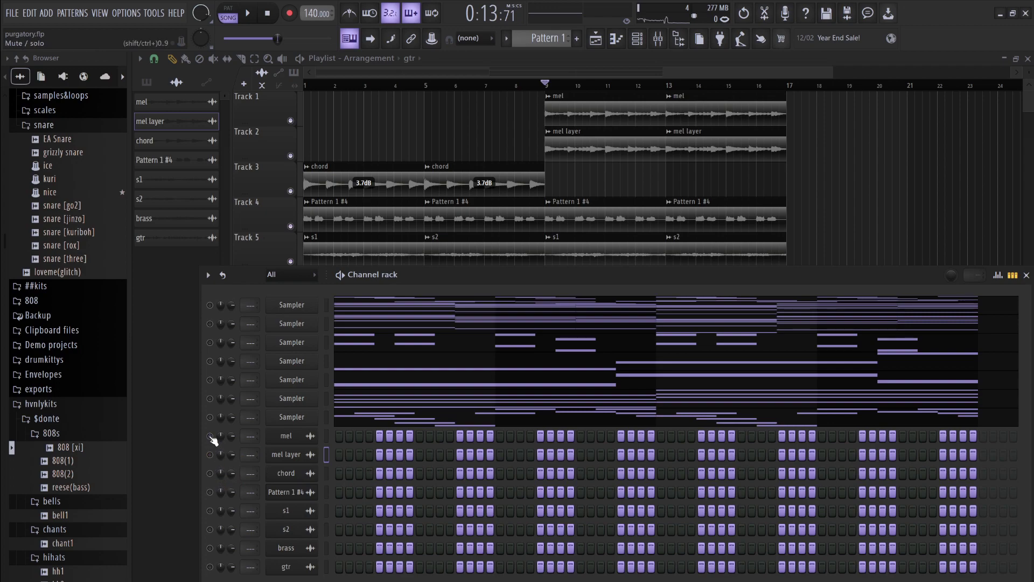
left_click(267, 12)
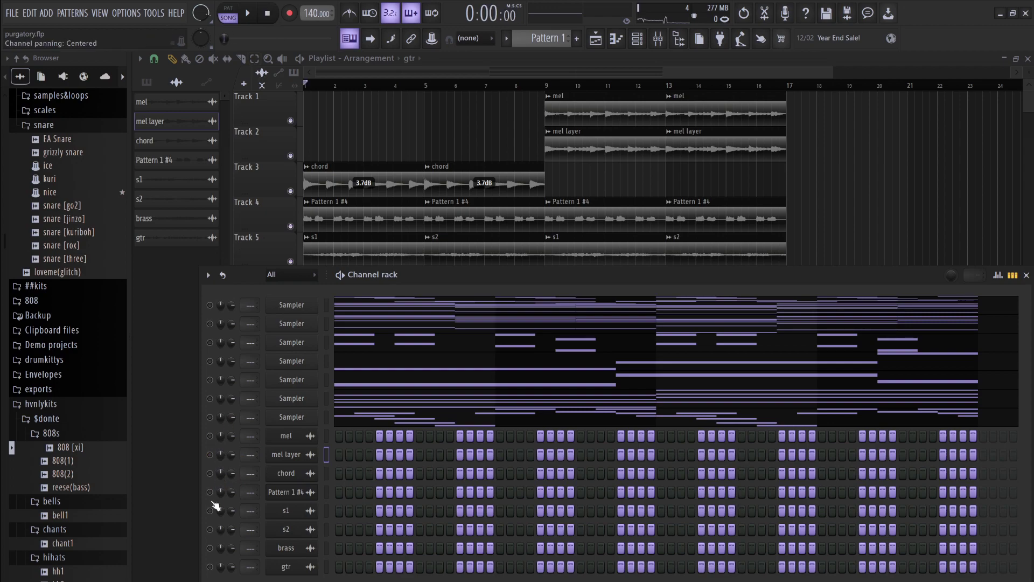
Rename the Pattern 1 #4 audio channel as "horn" and audition it on its own
key("space")
key("space")
left_click(296, 497)
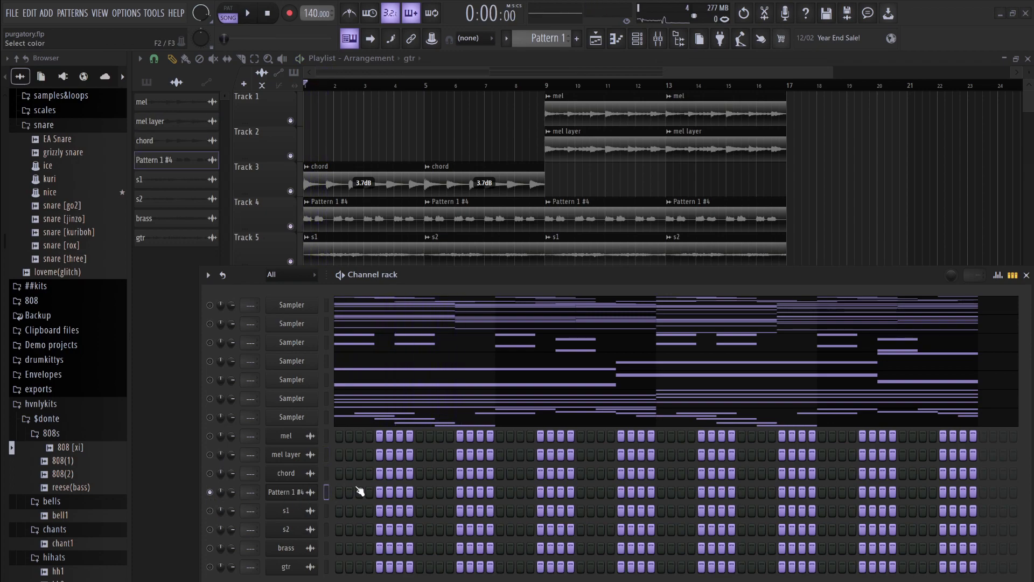
key("space")
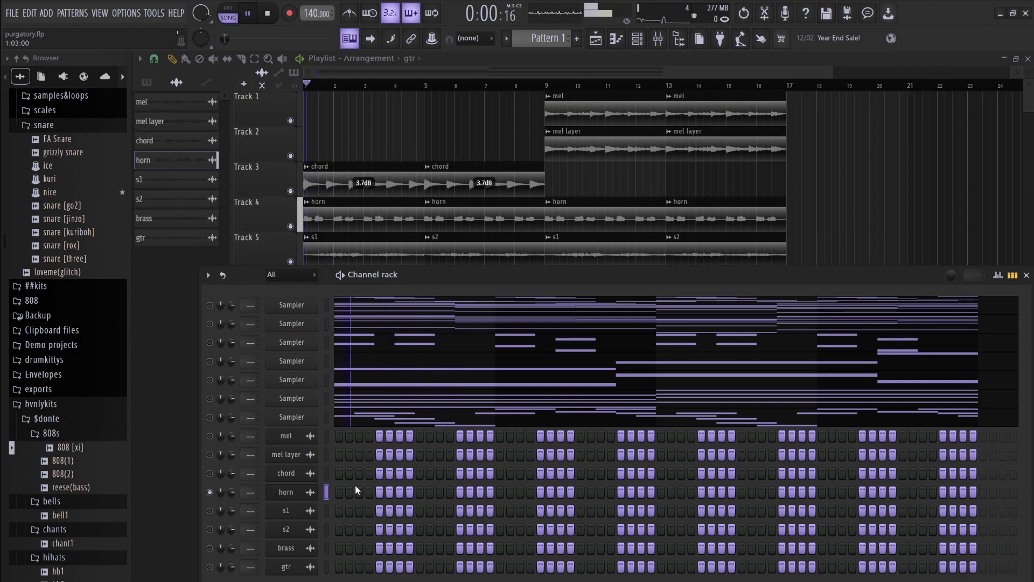
key("space")
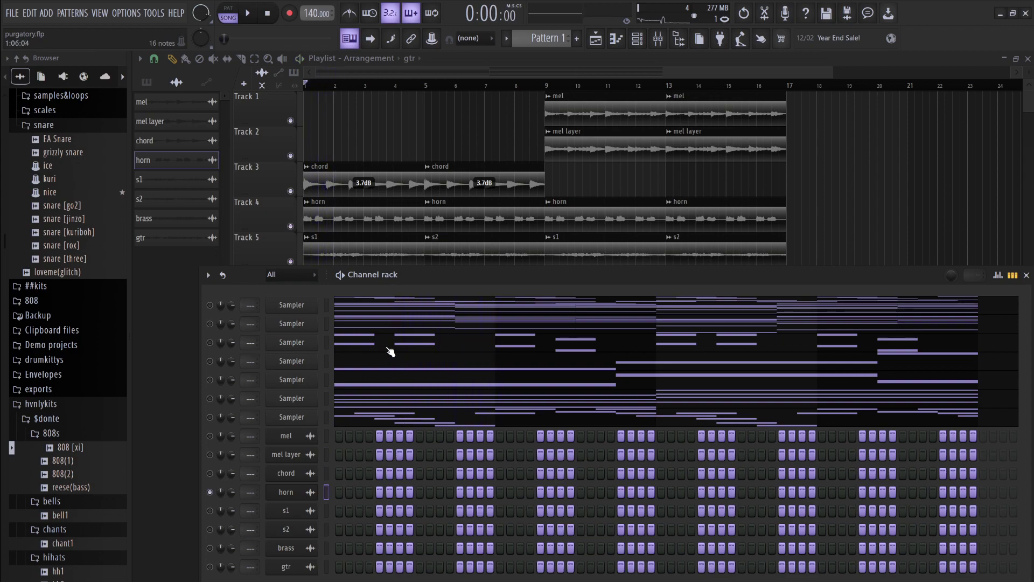
Play the soloed horn channel from the start while viewing the third Sampler's notes in the piano roll
left_click(386, 346)
key("space")
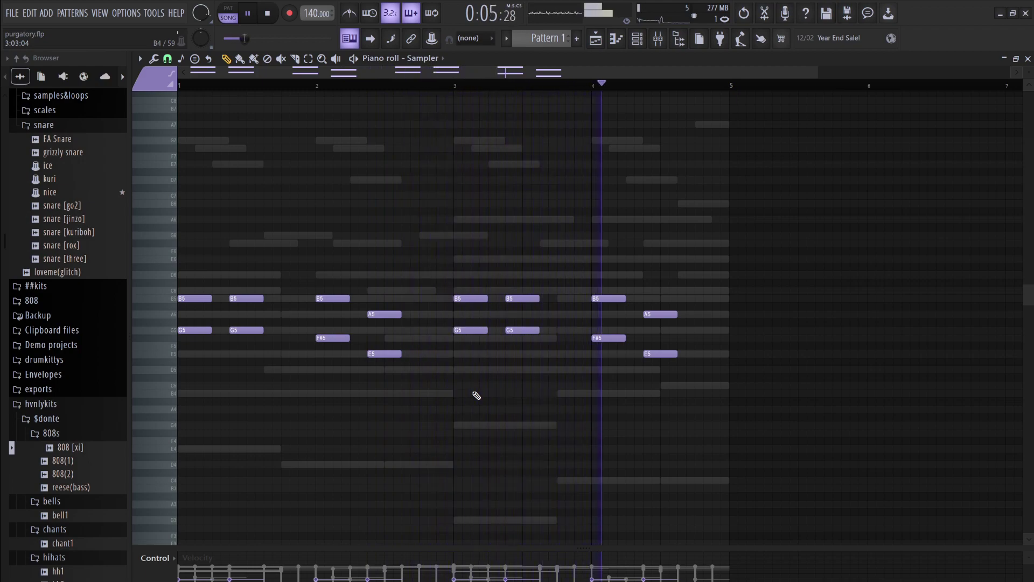
key("space")
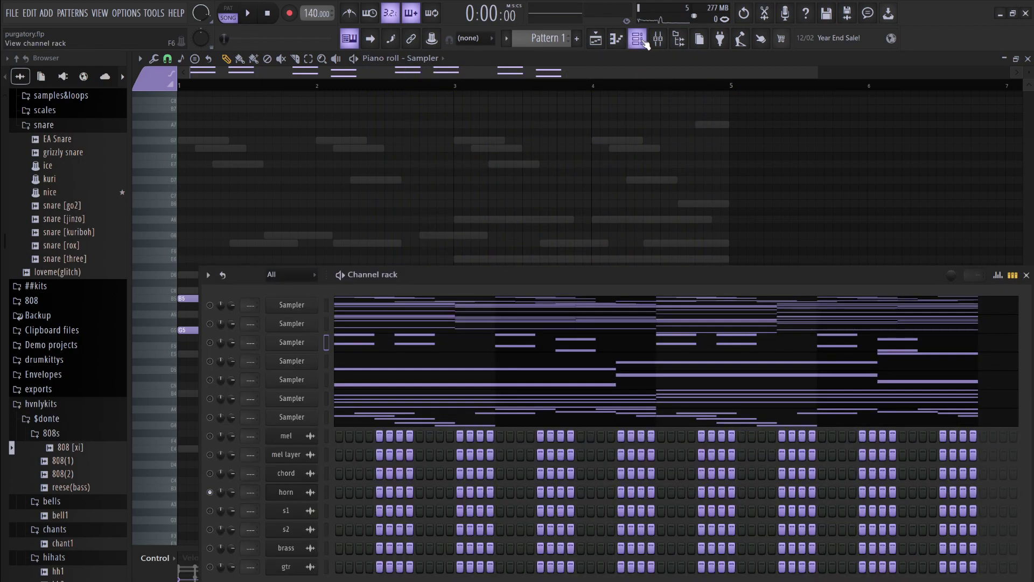
Play the soloed s1 channel from the start while viewing the fourth Sampler's notes in the piano roll
left_click(637, 38)
left_click(595, 38)
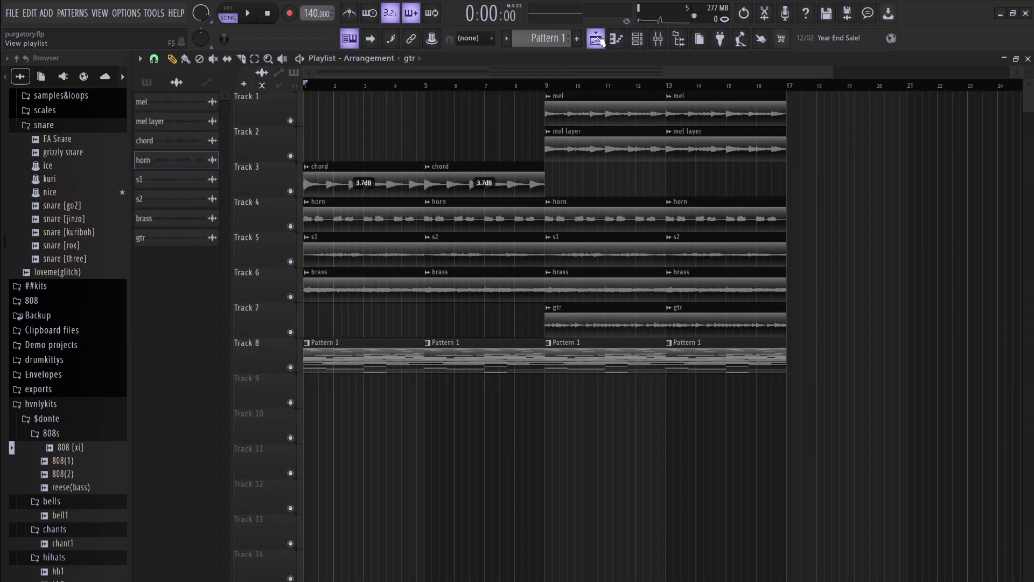
left_click(637, 39)
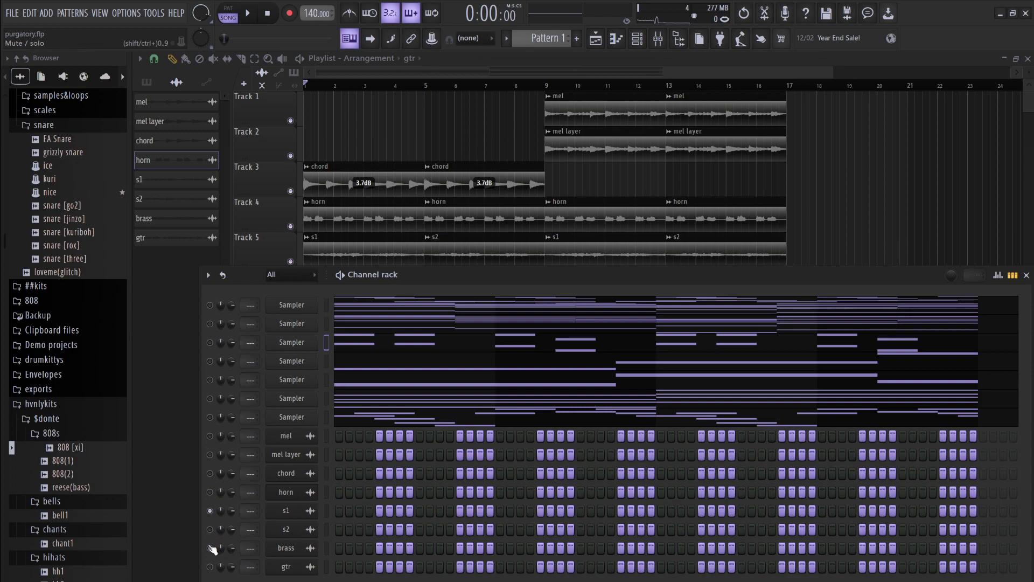
left_click(366, 371)
key("space")
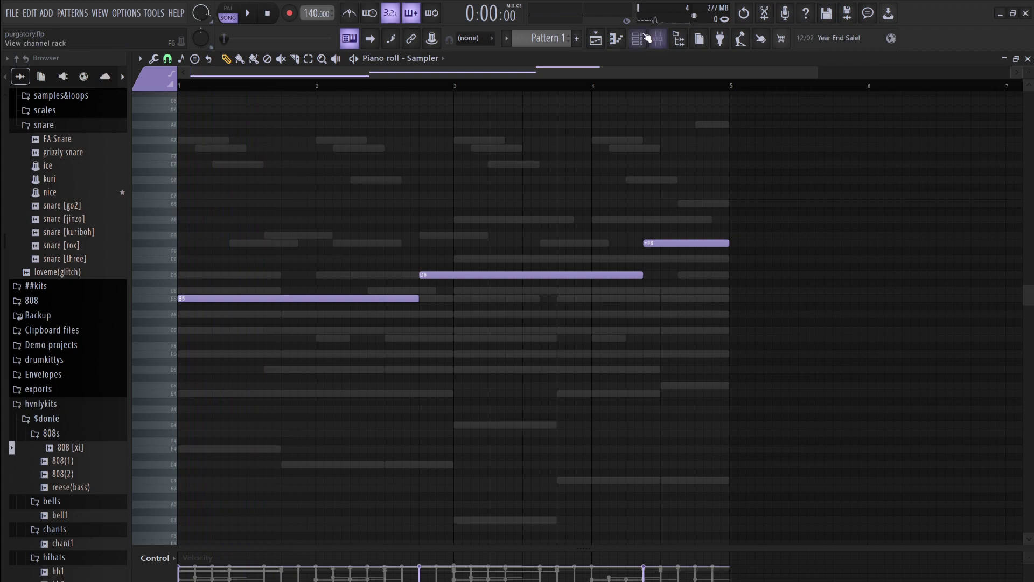
left_click(636, 39)
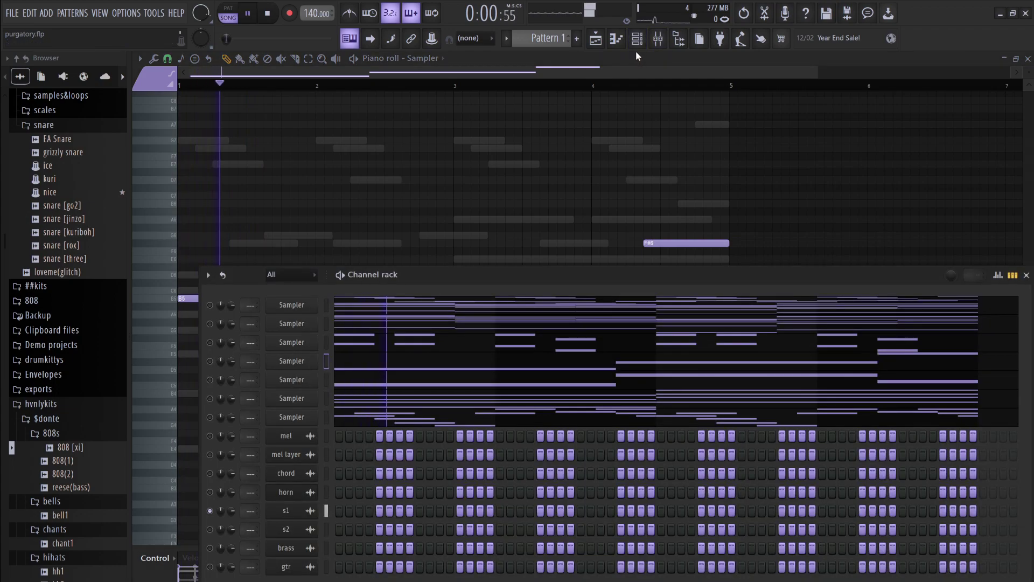
left_click(647, 42)
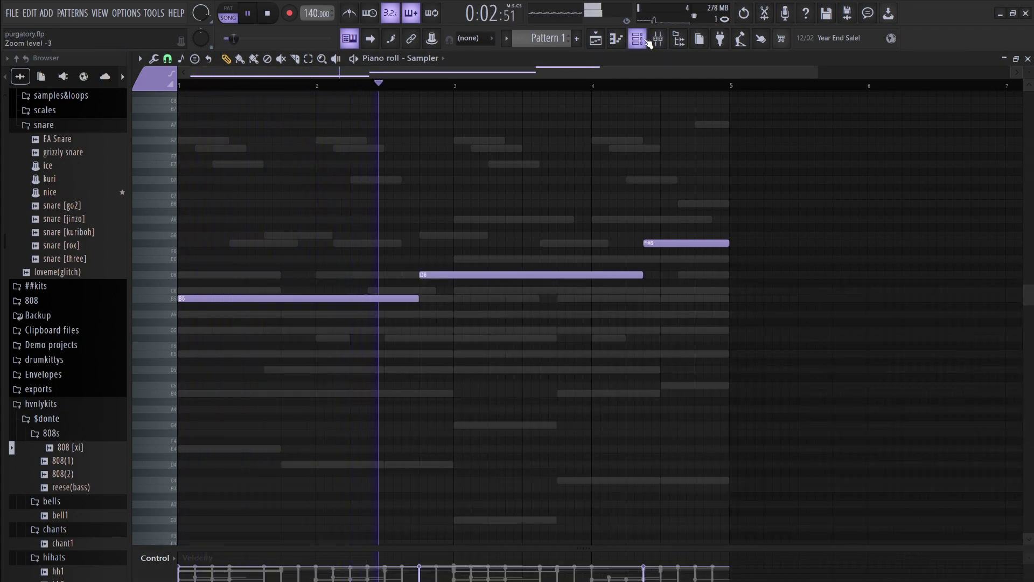
left_click(646, 41)
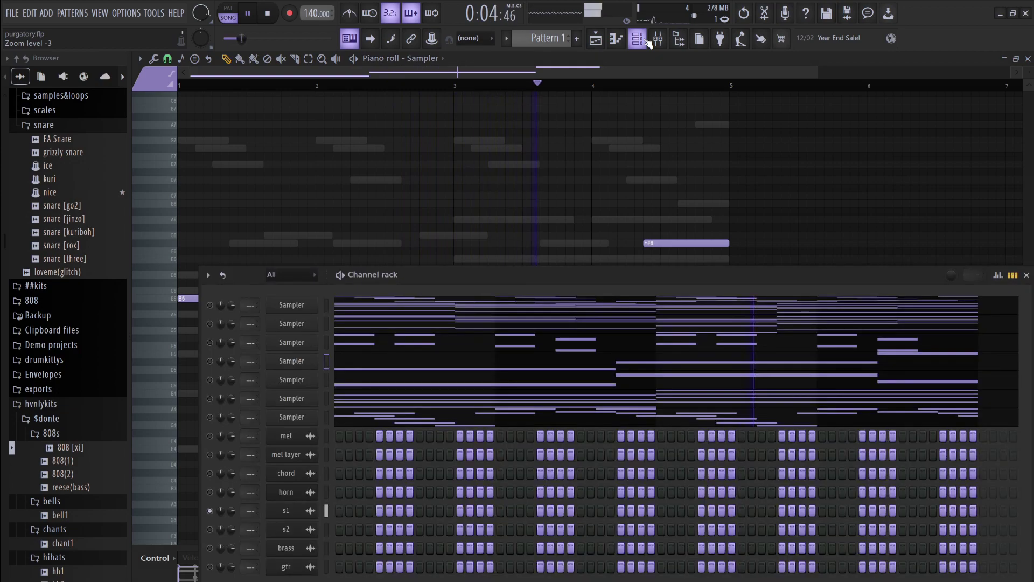
left_click(646, 41)
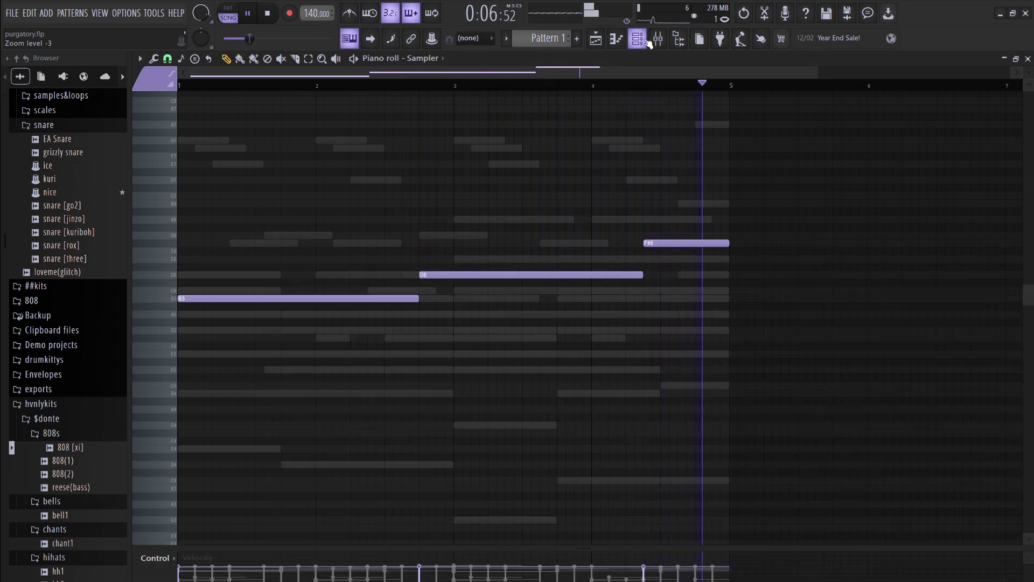
key("space")
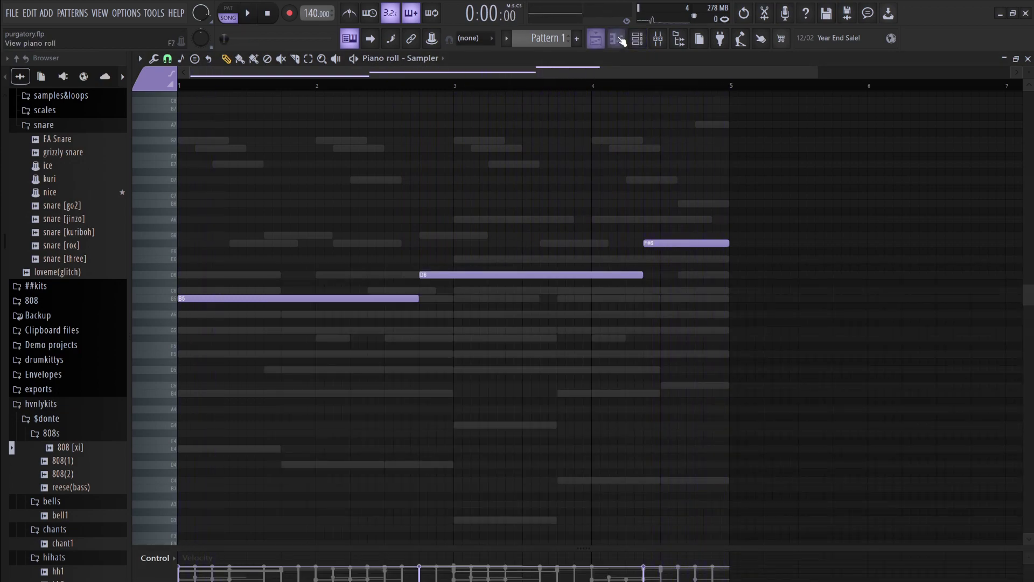
Solo the s2 channel and play it from bar 5 in the playlist
left_click(637, 39)
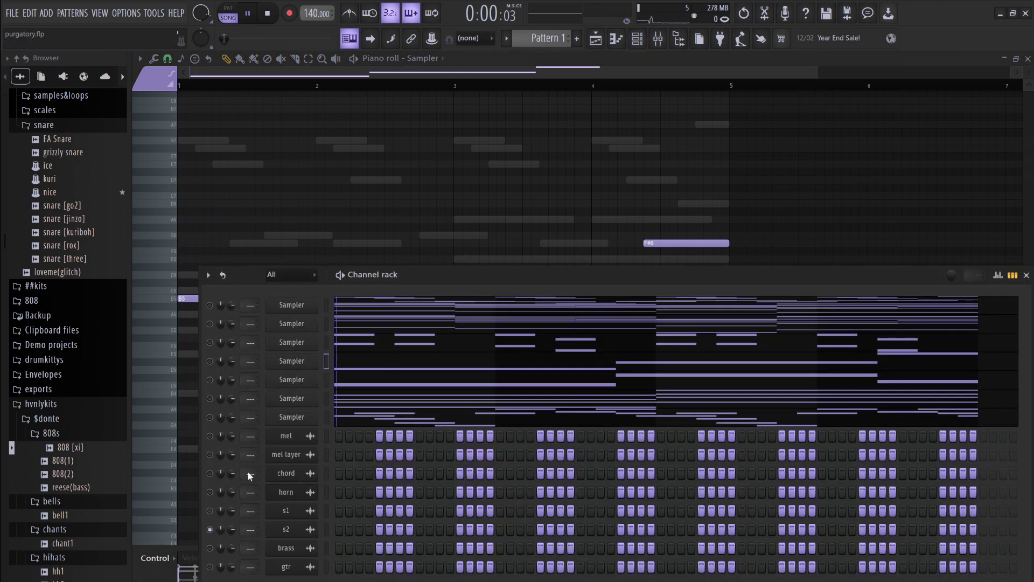
key("space")
left_click(596, 38)
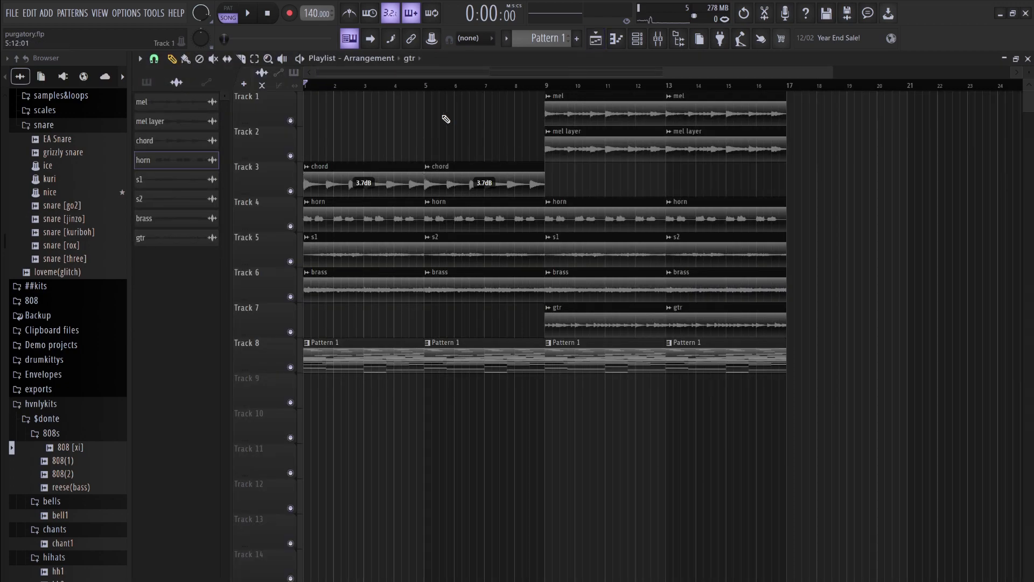
left_click(422, 86)
key("space")
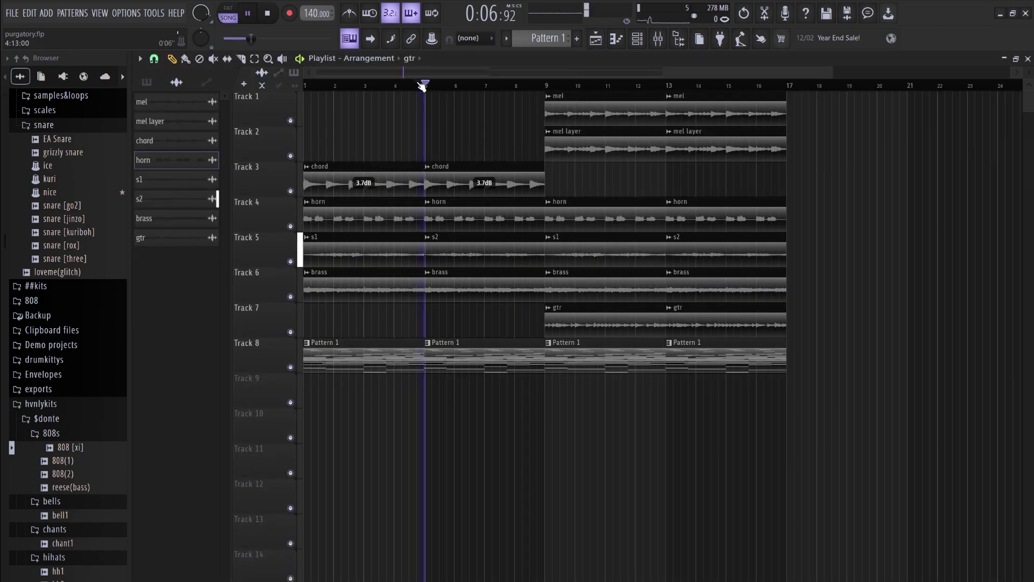
View the fifth Sampler's notes in the piano roll while the soloed s2 channel plays, and stop playback
left_click(637, 39)
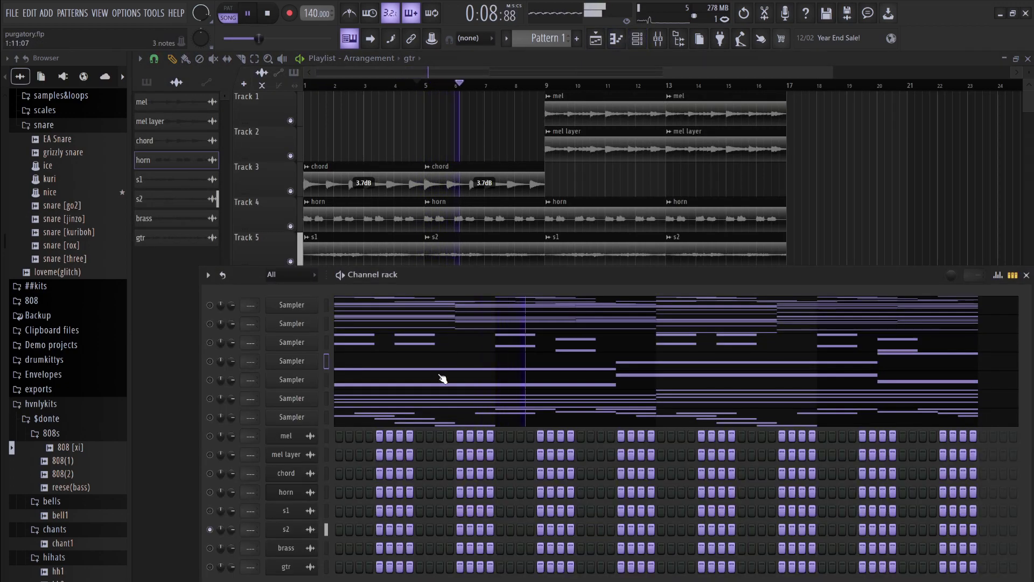
left_click(469, 383)
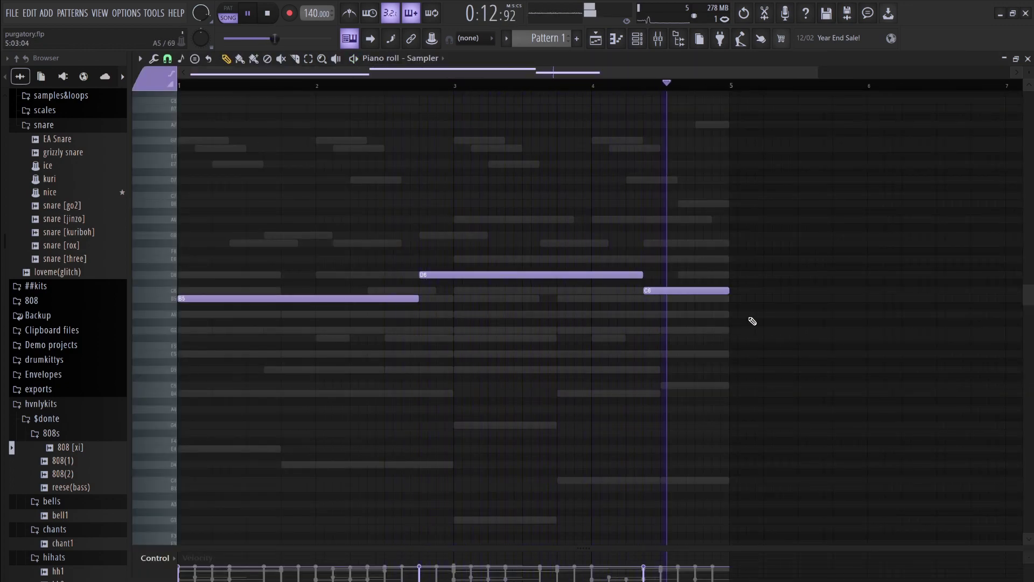
key("space")
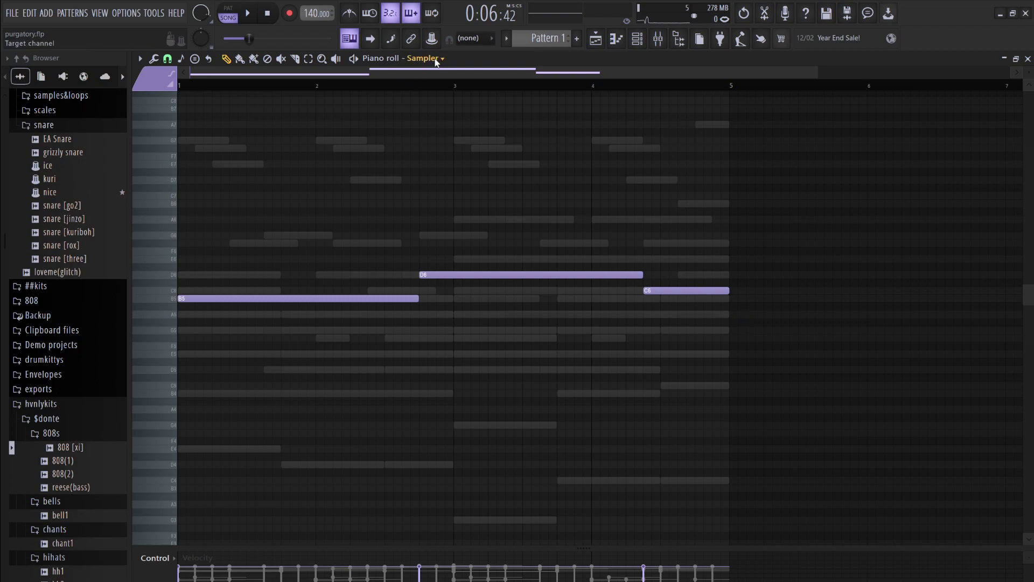
Move the fourth Sampler down one place and play the soloed s2 channel while viewing the moved Sampler's notes in the piano roll
left_click(637, 38)
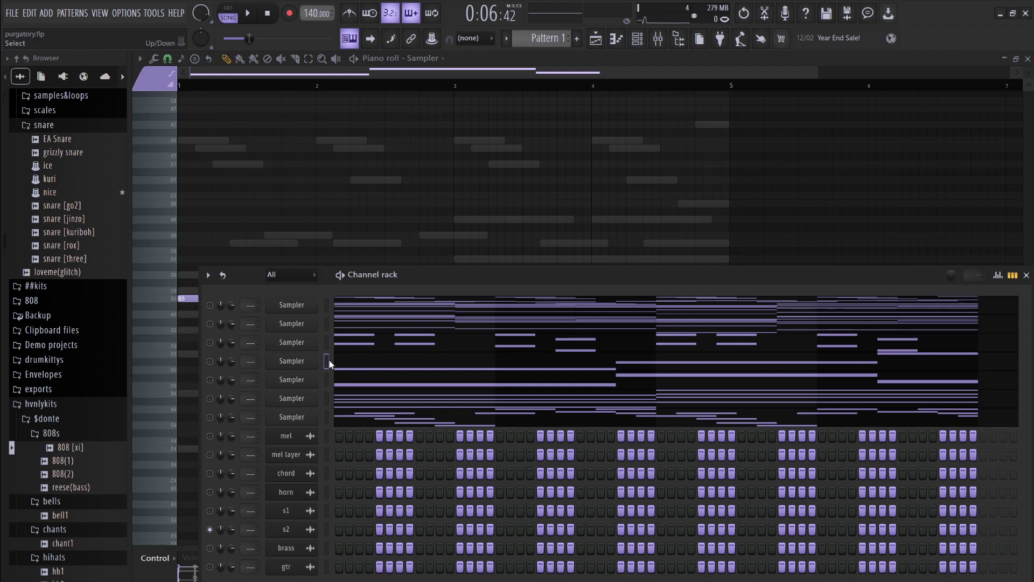
key("alt+Down")
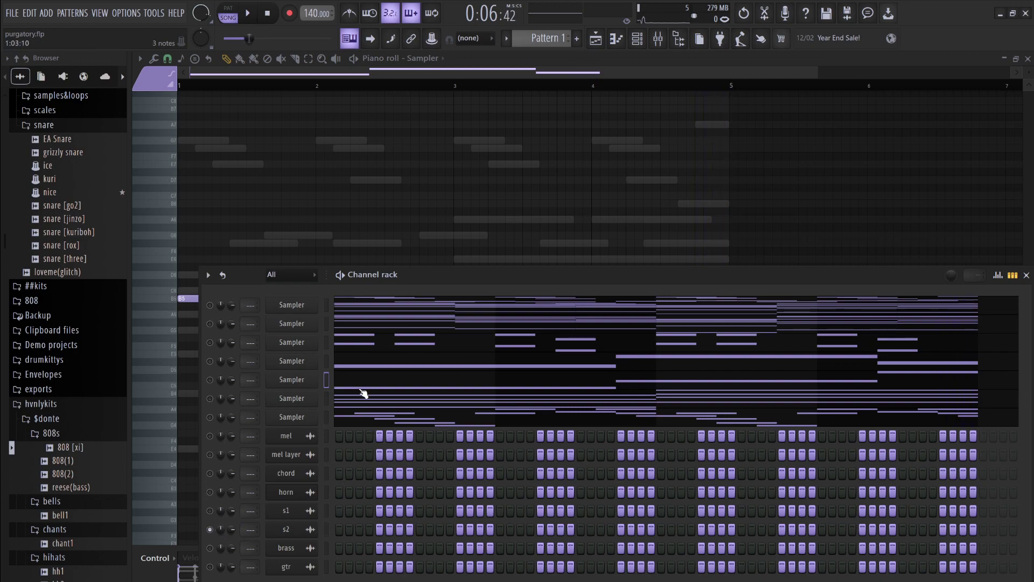
key("F6")
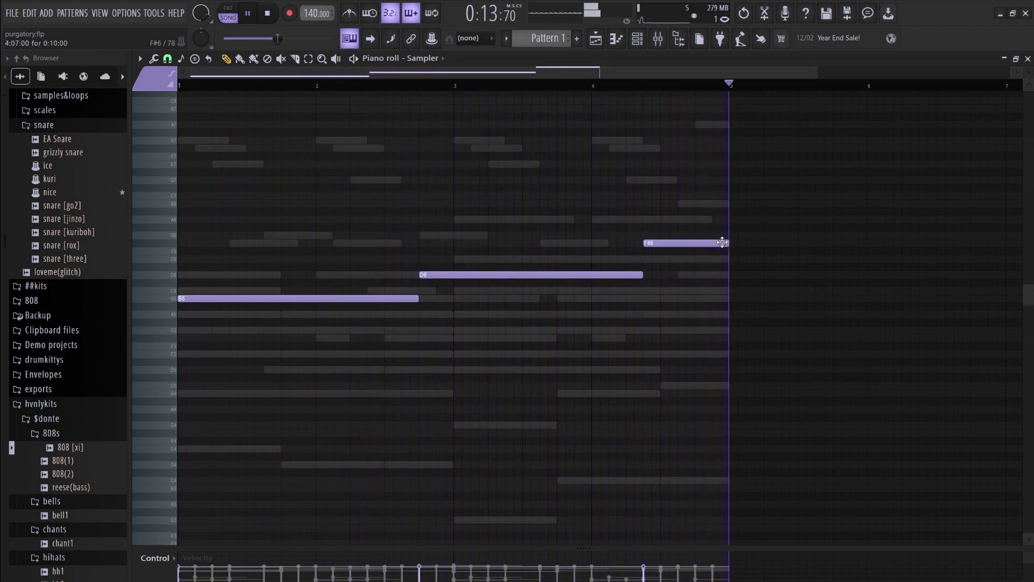
key("space")
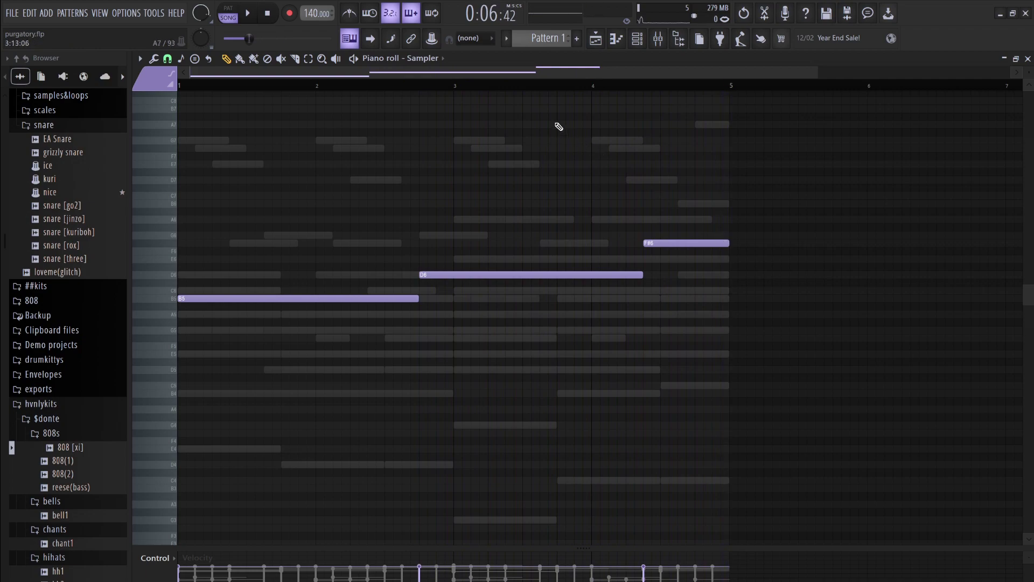
left_click(268, 13)
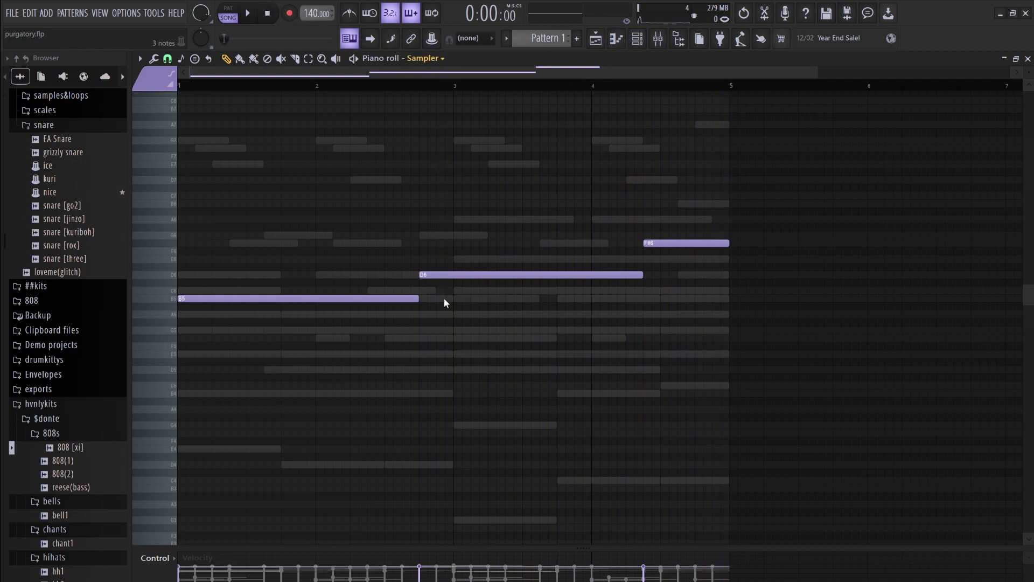
Solo the s1 channel and play it from the start while viewing the reordered fourth Sampler's notes in the piano roll
right_click(446, 316)
right_click(446, 317)
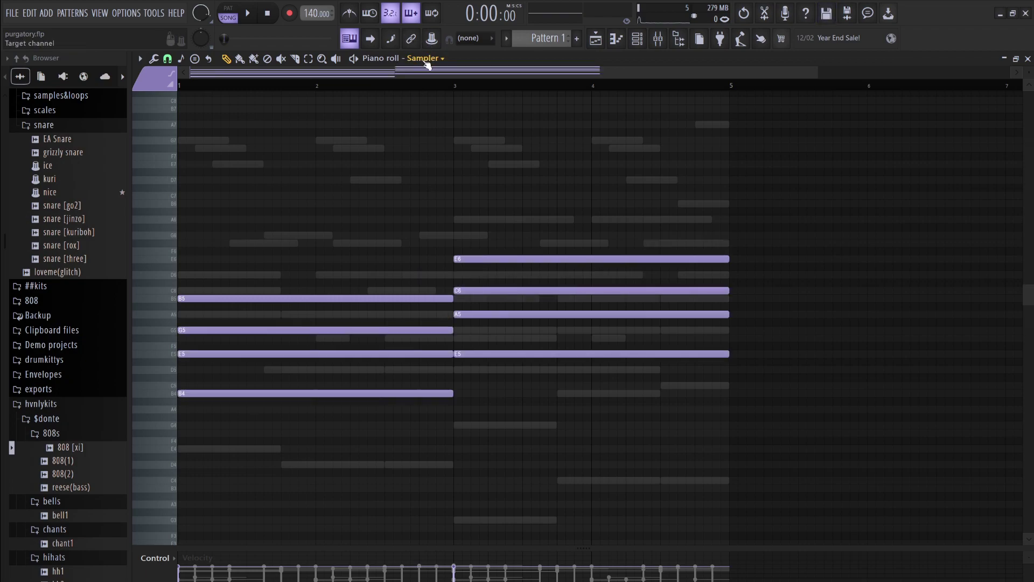
key("ctrl+z")
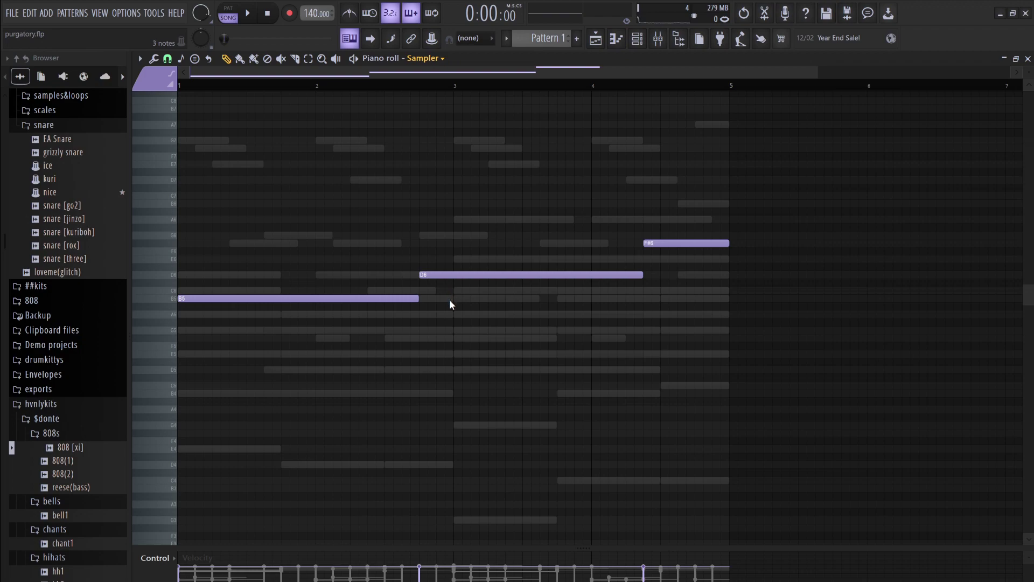
left_click(637, 37)
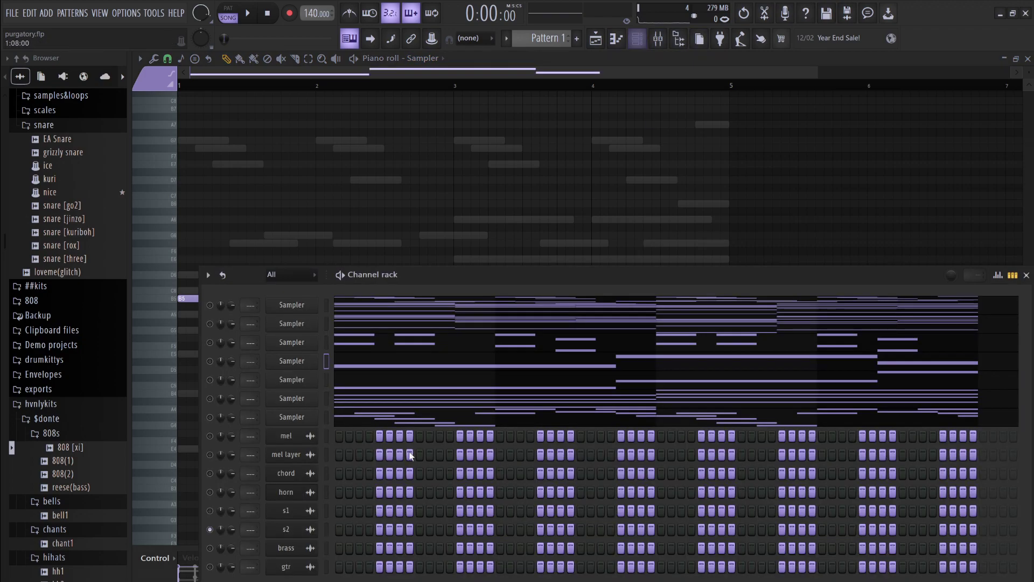
left_click(210, 511)
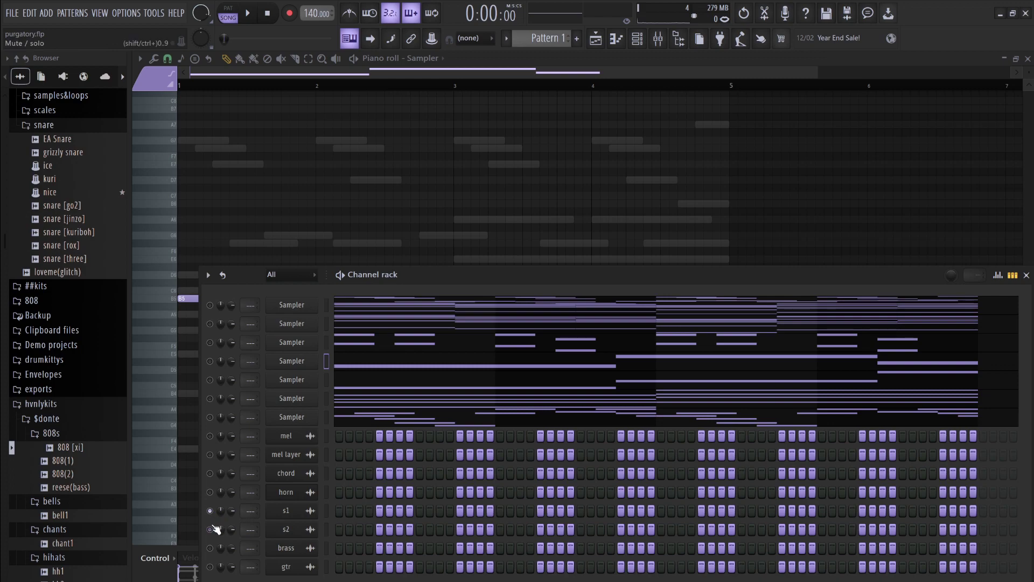
left_click(545, 88)
key("space")
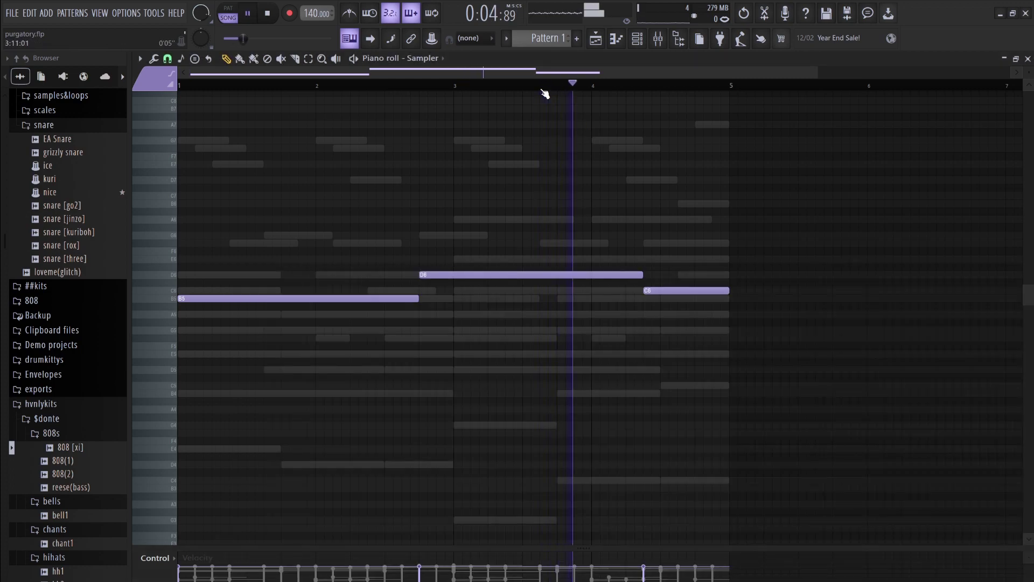
key("space")
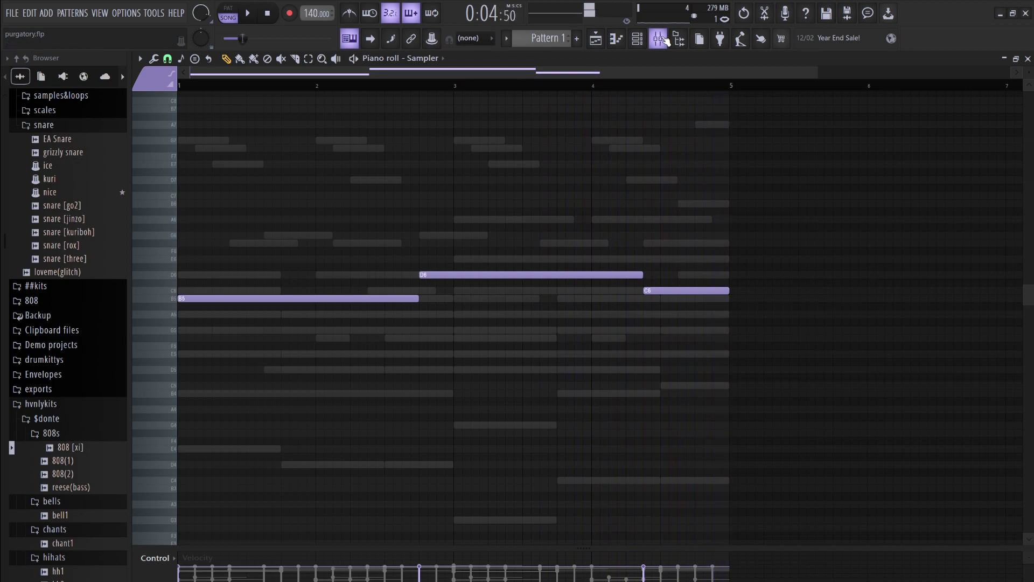
Solo the brass channel and play it from the start while viewing the sixth Sampler's notes in the piano roll
left_click(646, 45)
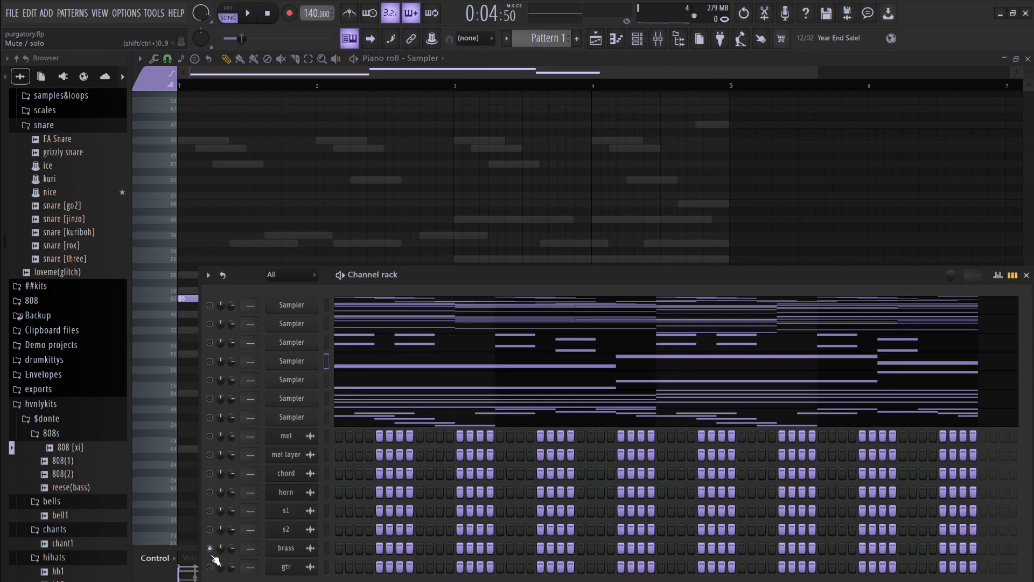
left_click(368, 405)
key("space")
key("space")
key("space")
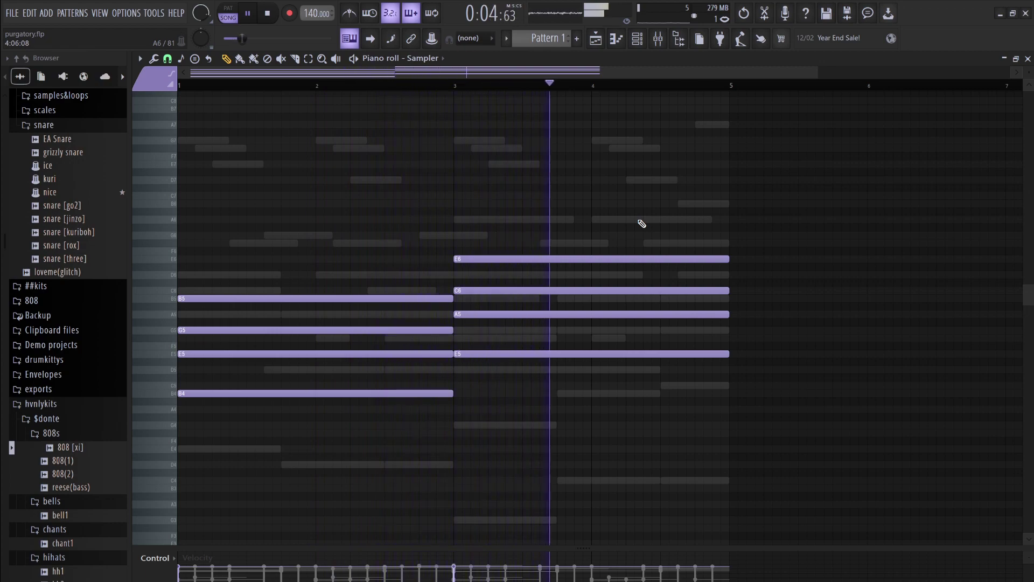
key("space")
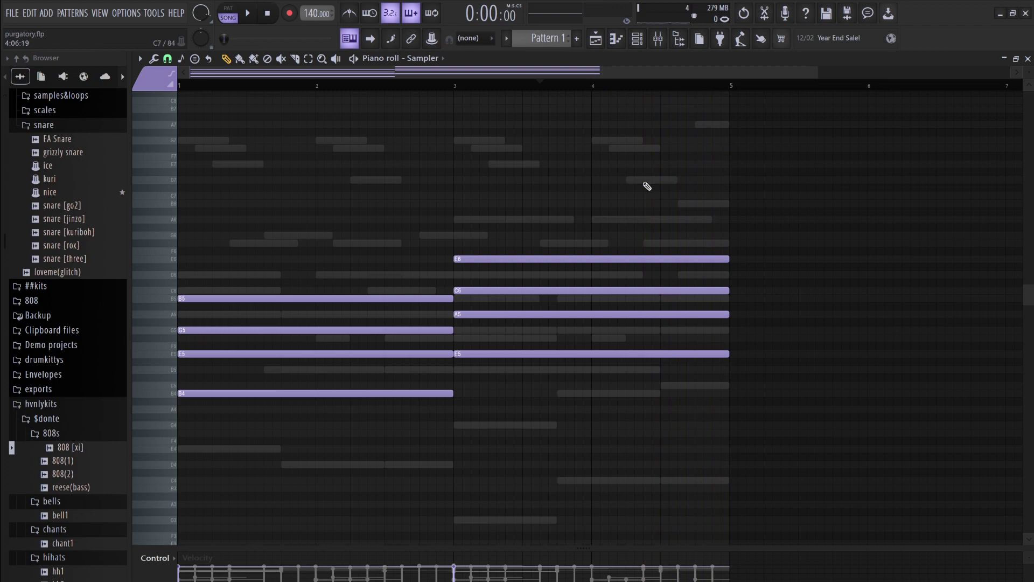
Solo the gtr channel and start playback from the beginning with the seventh Sampler's notes open in the piano roll
left_click(638, 38)
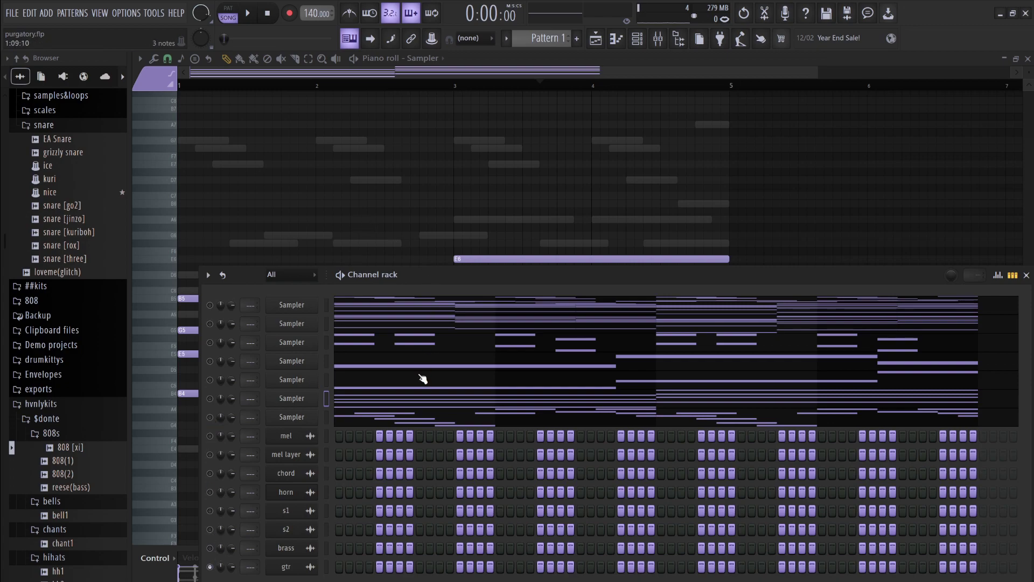
key("F6")
key("space")
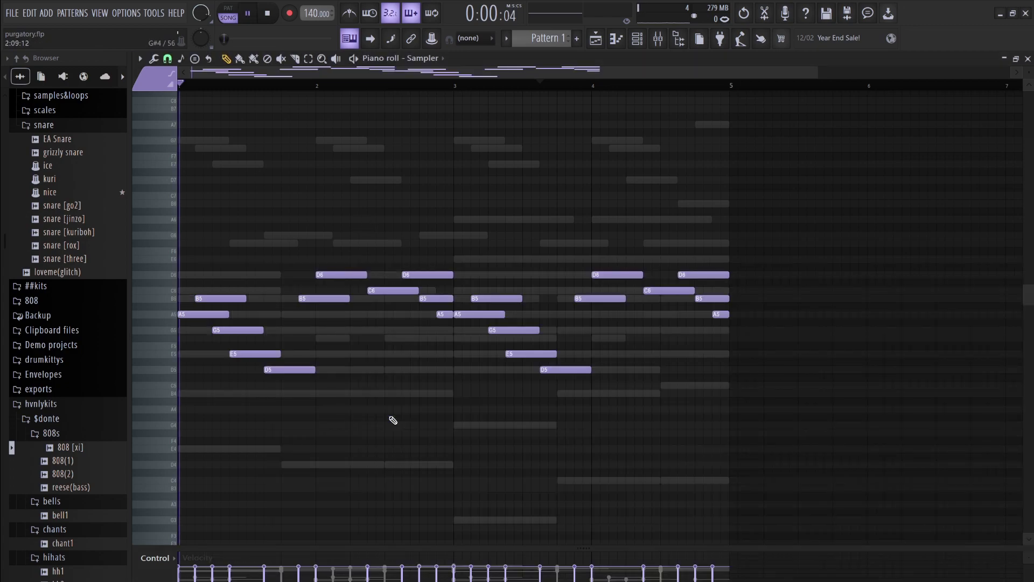
key("space")
Play the soloed gtr channel from bar 9 of the playlist while viewing the seventh Sampler's notes in the piano roll
left_click(596, 38)
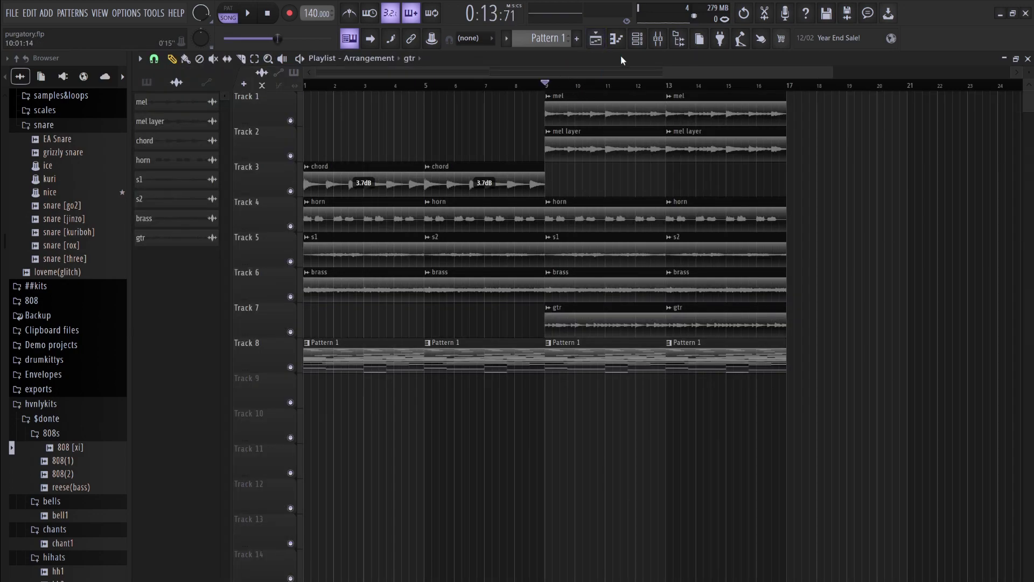
left_click(637, 38)
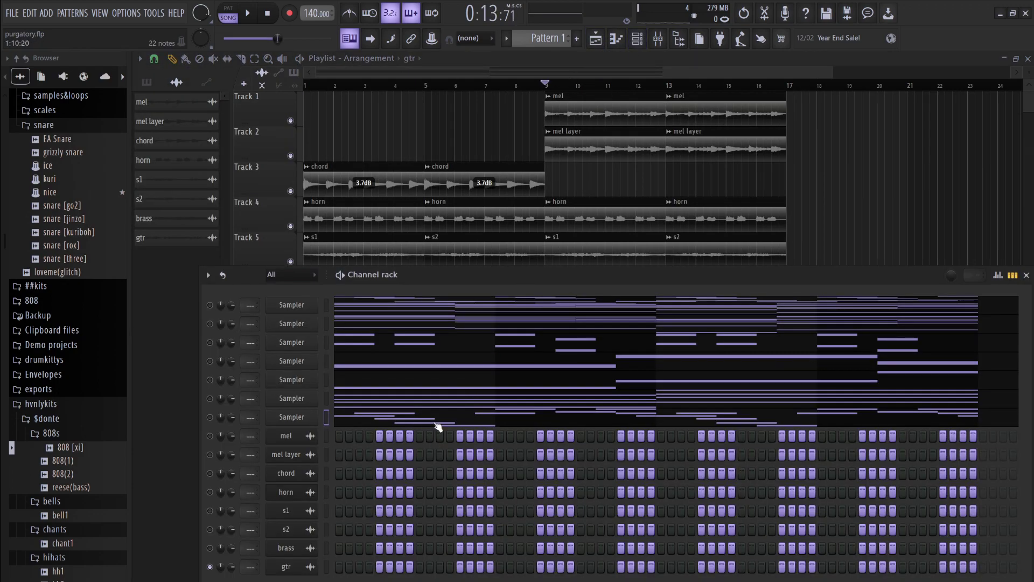
left_click(437, 426)
key("space")
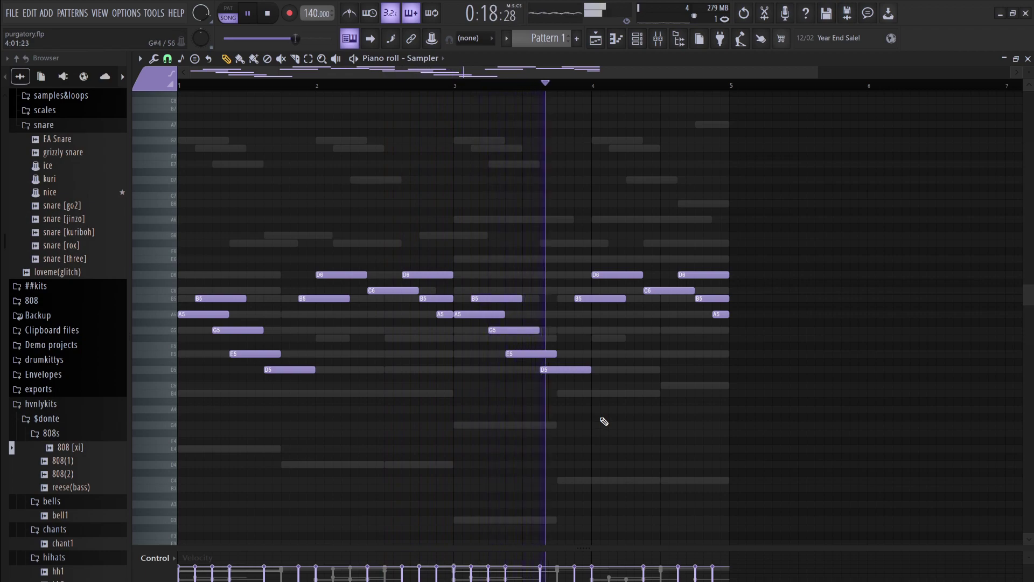
key("space")
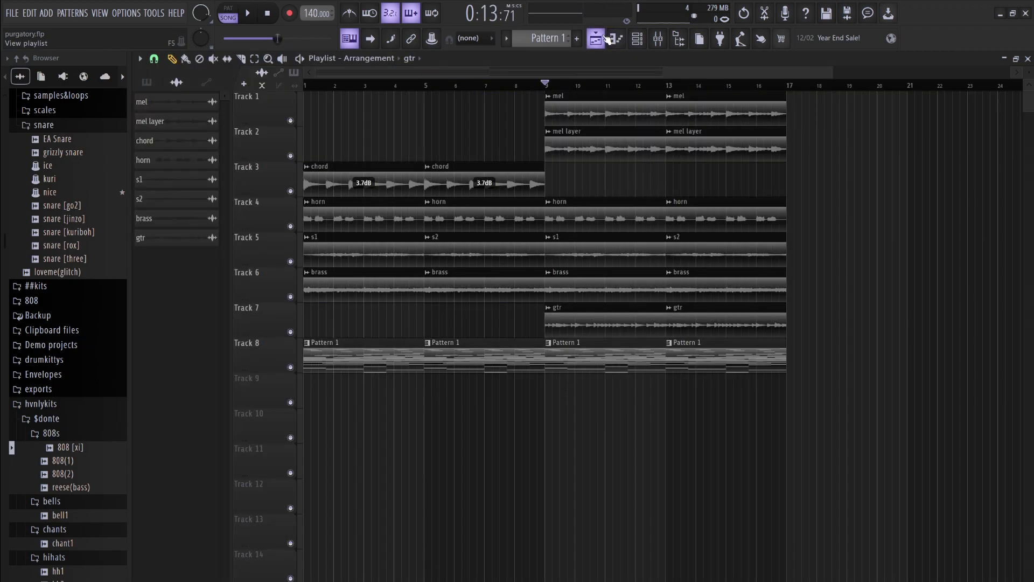
Play the full arrangement from the start with every channel active, and save the project
left_click(596, 39)
left_click(268, 13)
left_click(637, 38)
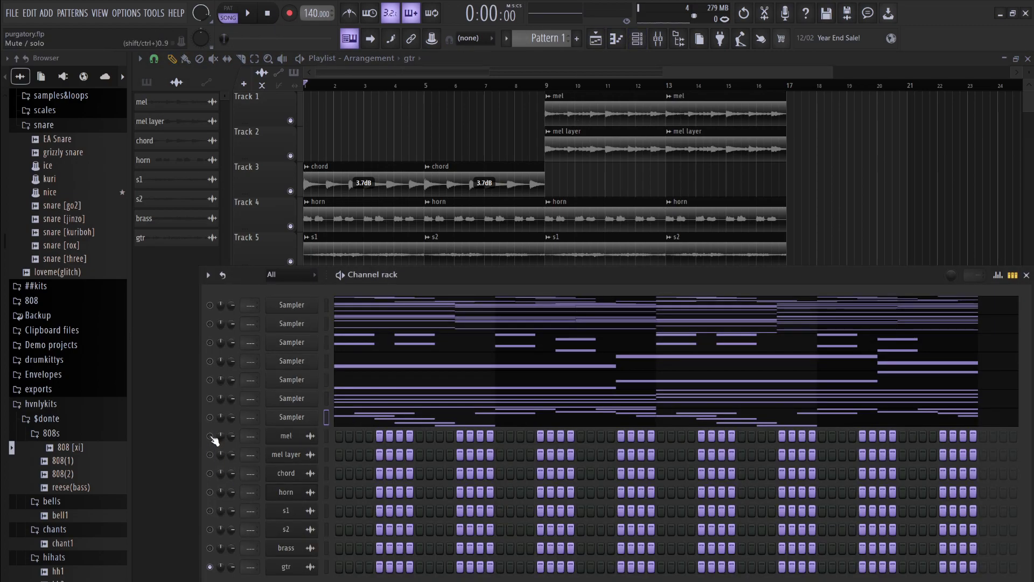
key("space")
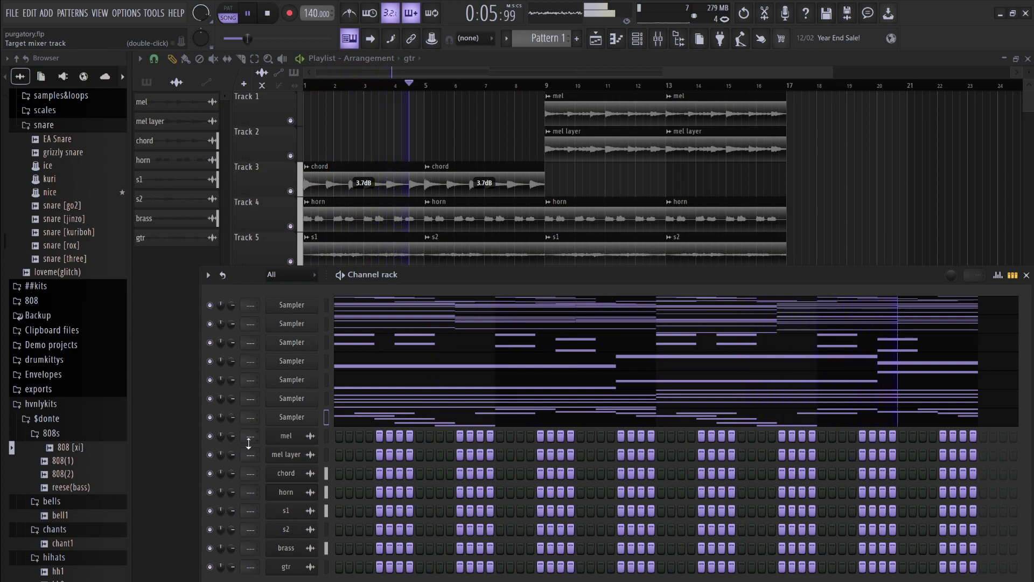
key("ctrl+s")
Assign the mel and chord channels to mixer track 1 and move chord above mel layer in the channel rack
left_click_drag(248, 443, 246, 440)
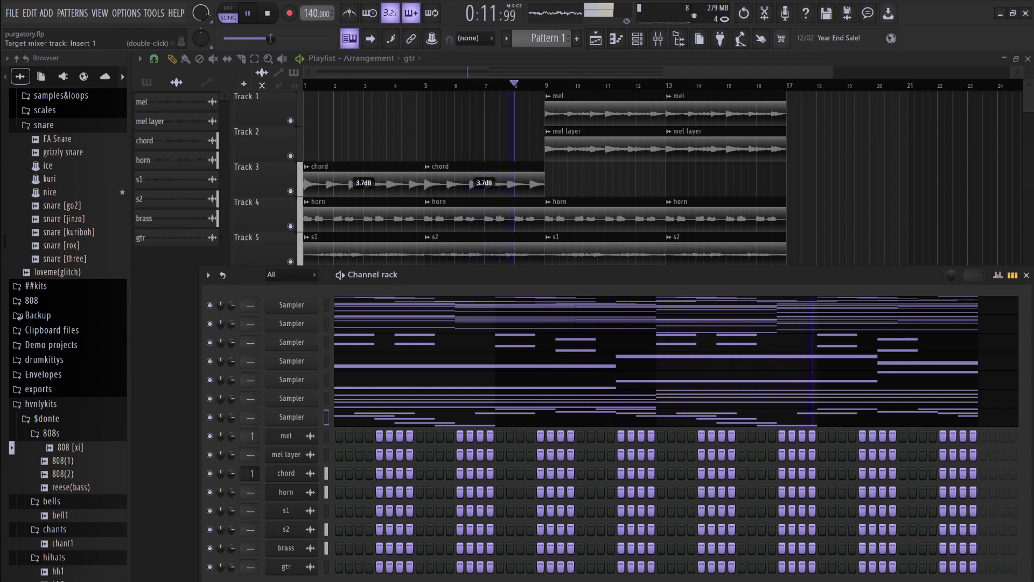
left_click_drag(249, 473, 249, 469)
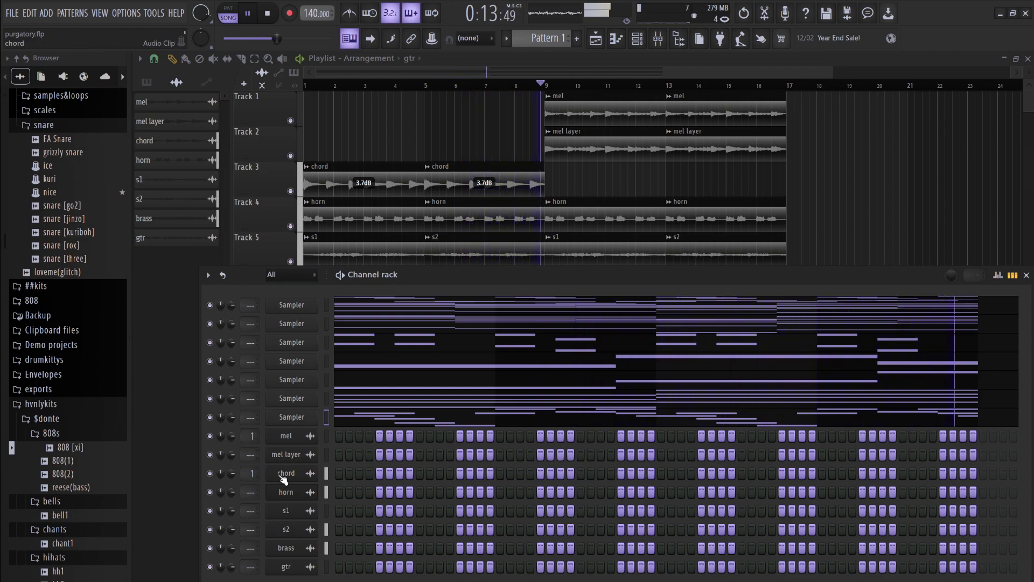
key("space")
left_click(326, 474)
key("alt+Up")
Assign mel layer to mixer track 2, horn to 3, s1 and s2 to 4, brass to 5 and gtr to 6
left_click_drag(248, 474, 248, 465)
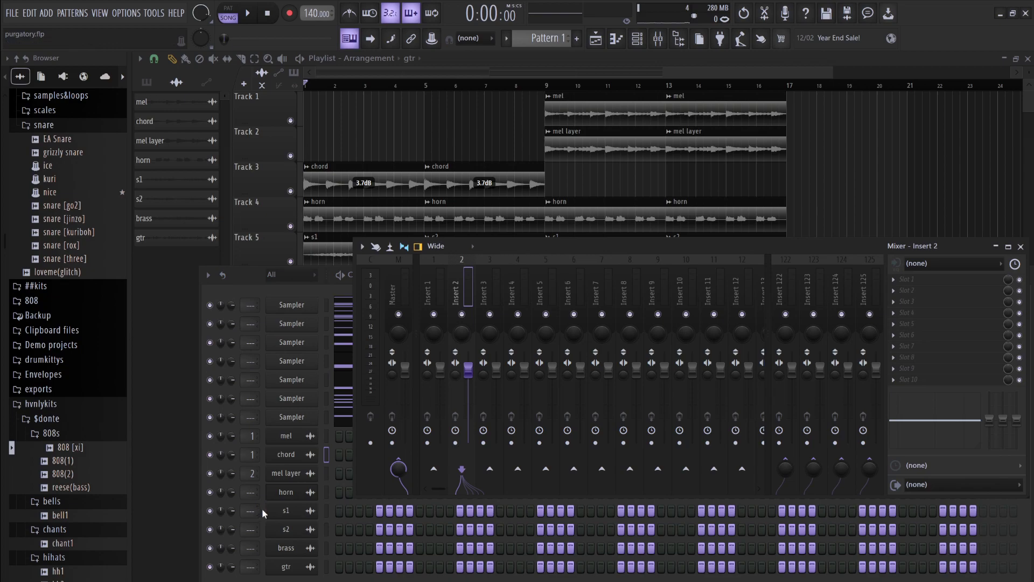
left_click(325, 474)
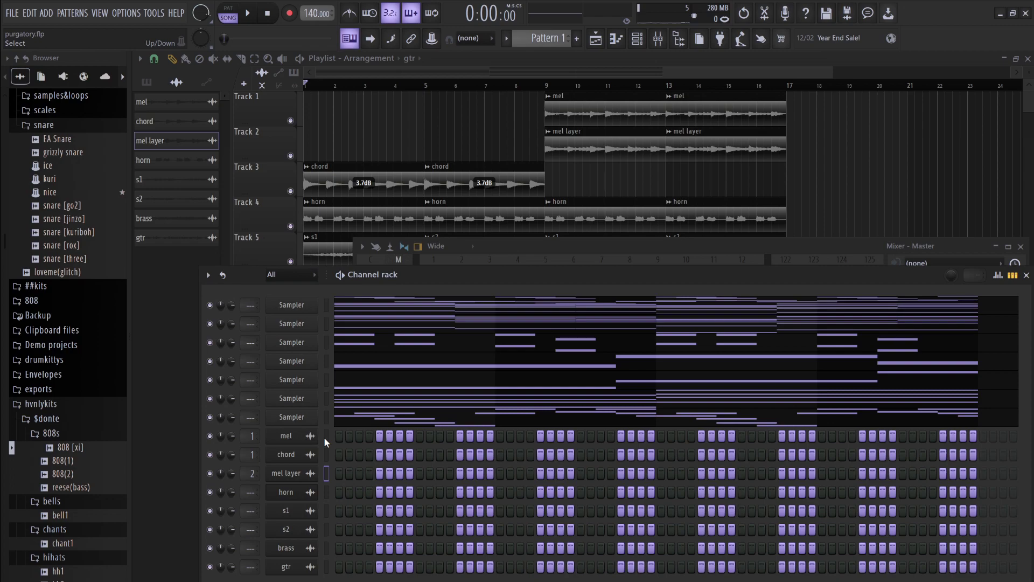
left_click(327, 491)
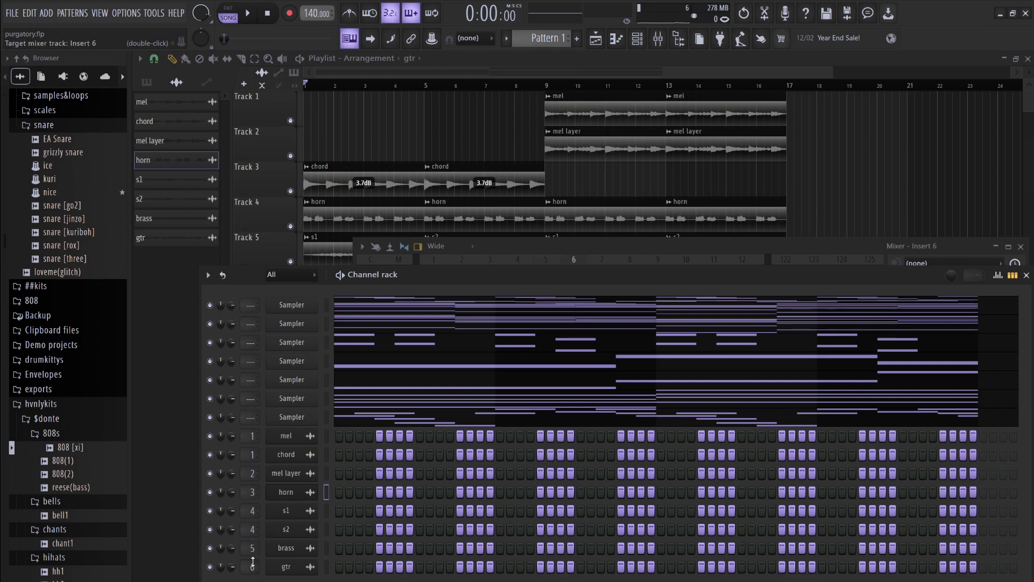
Select mixer Inserts 1 to 5 and route them only to Insert 6
left_click(658, 38)
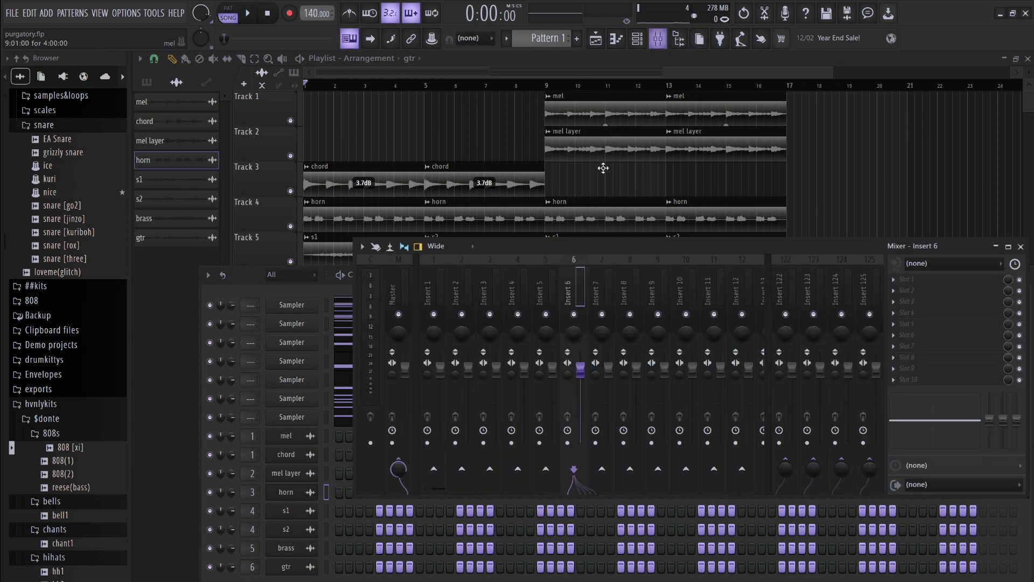
left_click(551, 288)
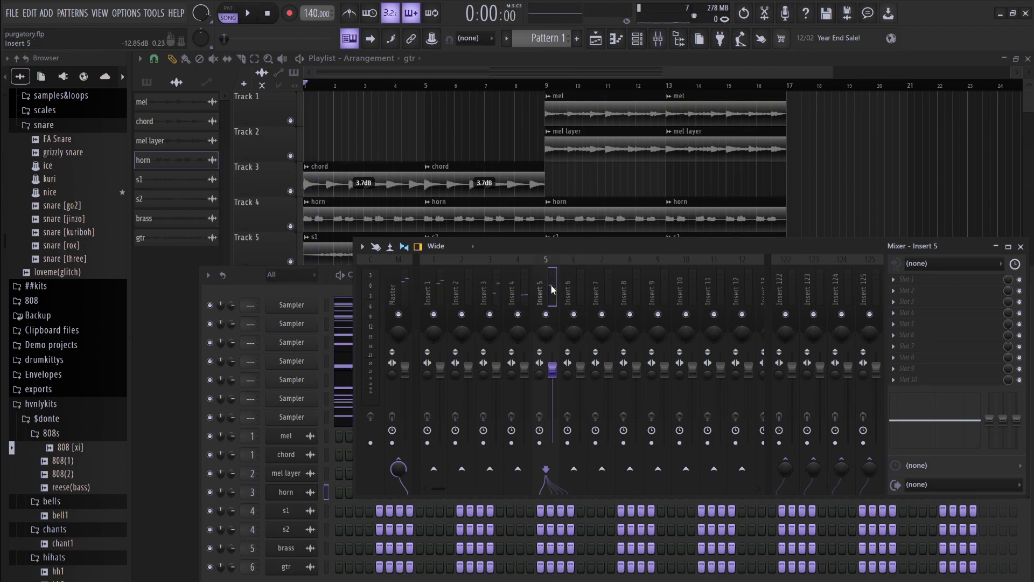
left_click_drag(525, 286, 436, 289)
left_click(574, 290)
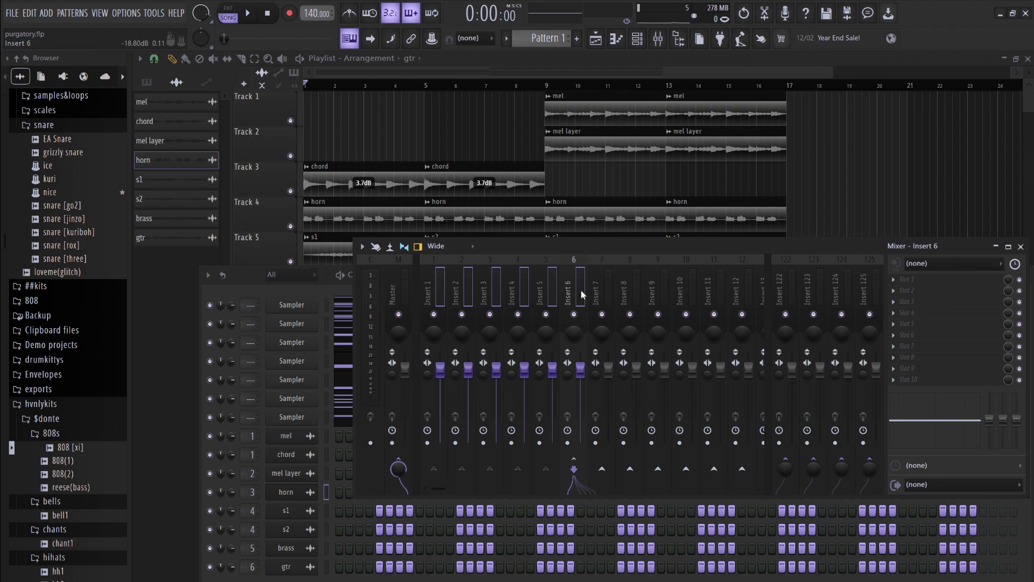
left_click(541, 294)
Lower the faders of mixer Inserts 1 to 5 to a similar level while the arrangement plays
key("space")
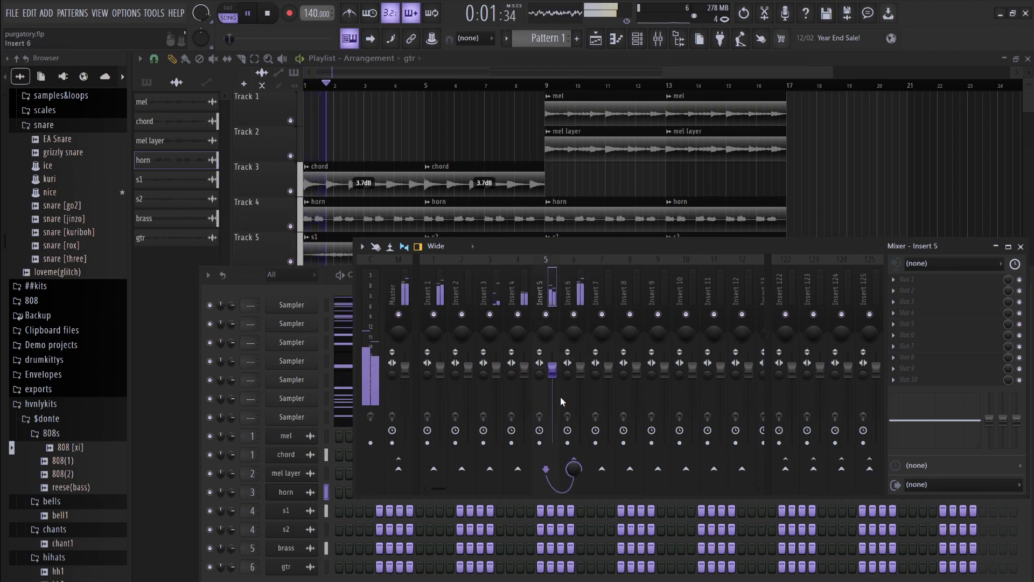
left_click_drag(560, 372, 555, 439)
left_click_drag(525, 371, 496, 446)
left_click_drag(468, 367, 440, 443)
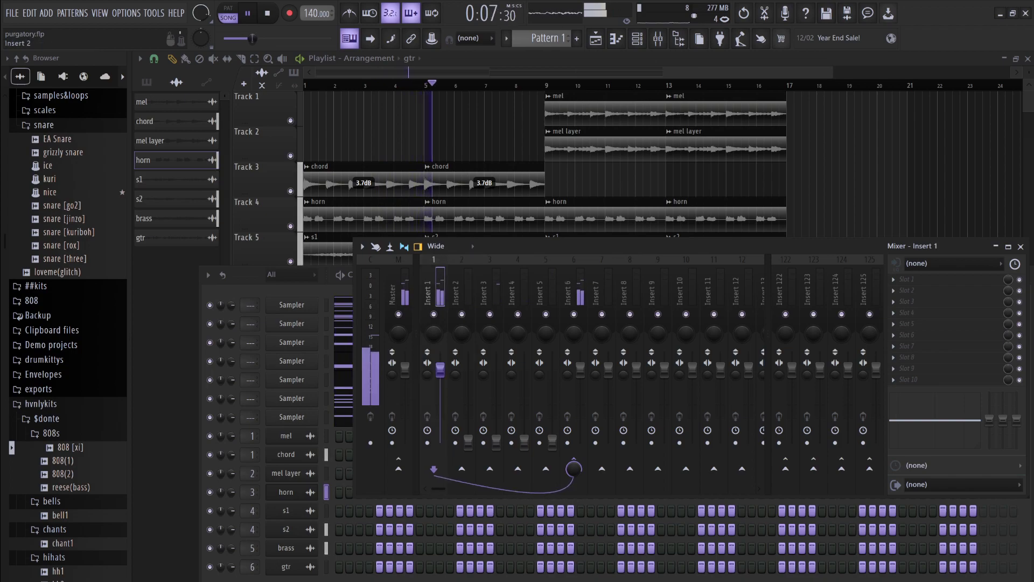
key("space")
Open the channel settings of mel layer, mel and chord to check their mixer track assignments
left_click(301, 474)
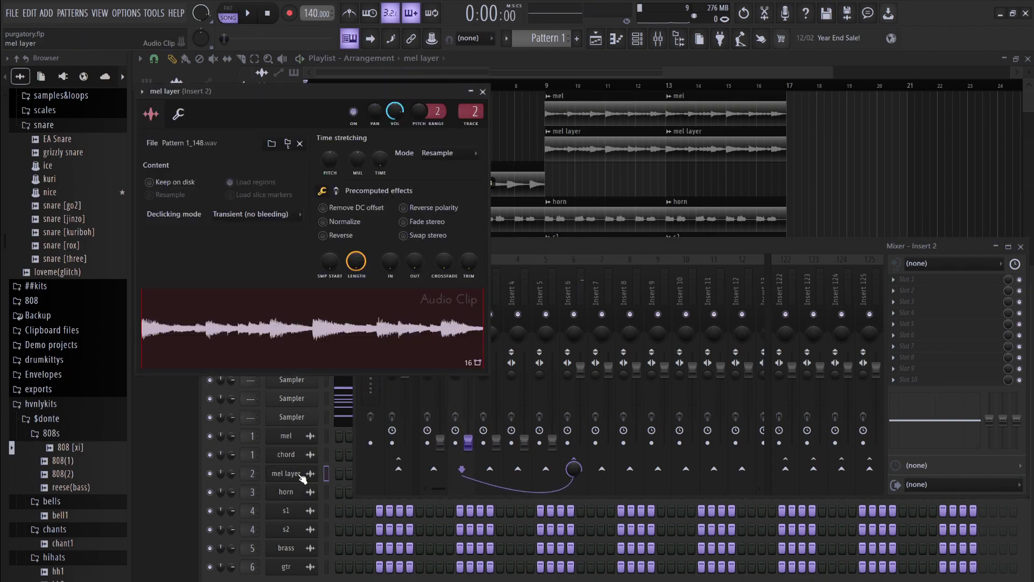
left_click(598, 121)
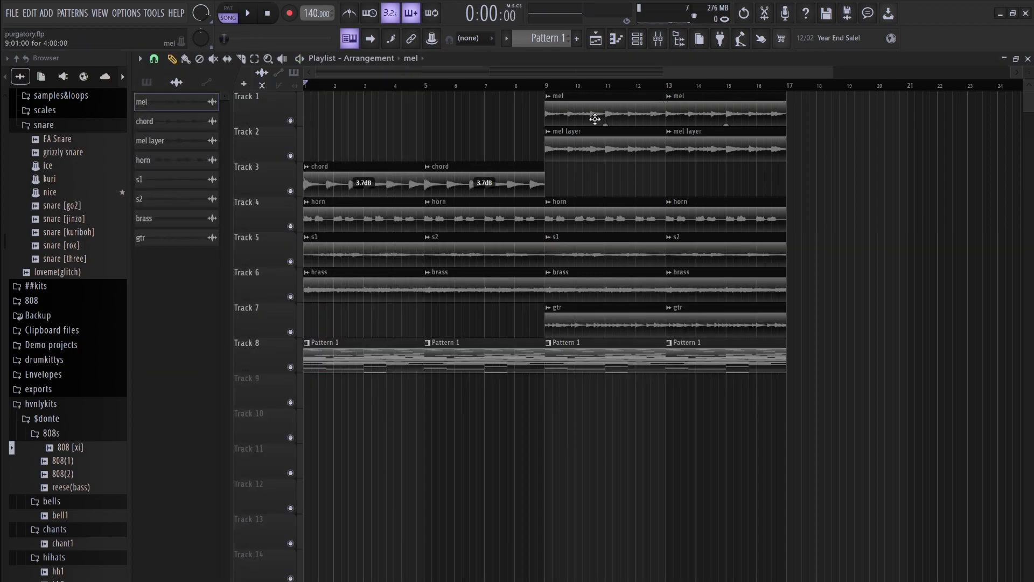
double_click(595, 116)
left_click(512, 173)
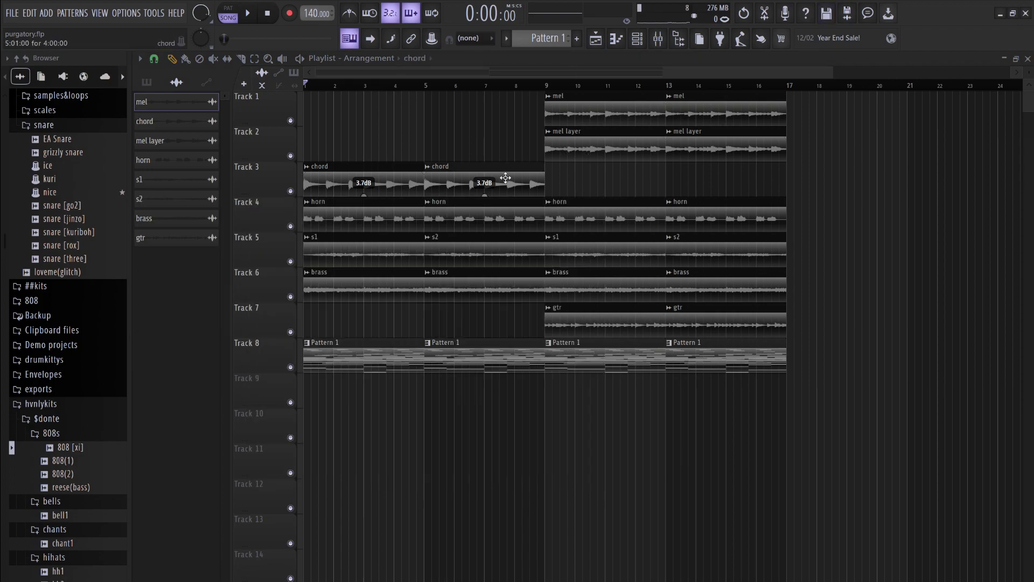
double_click(506, 182)
left_click(576, 140)
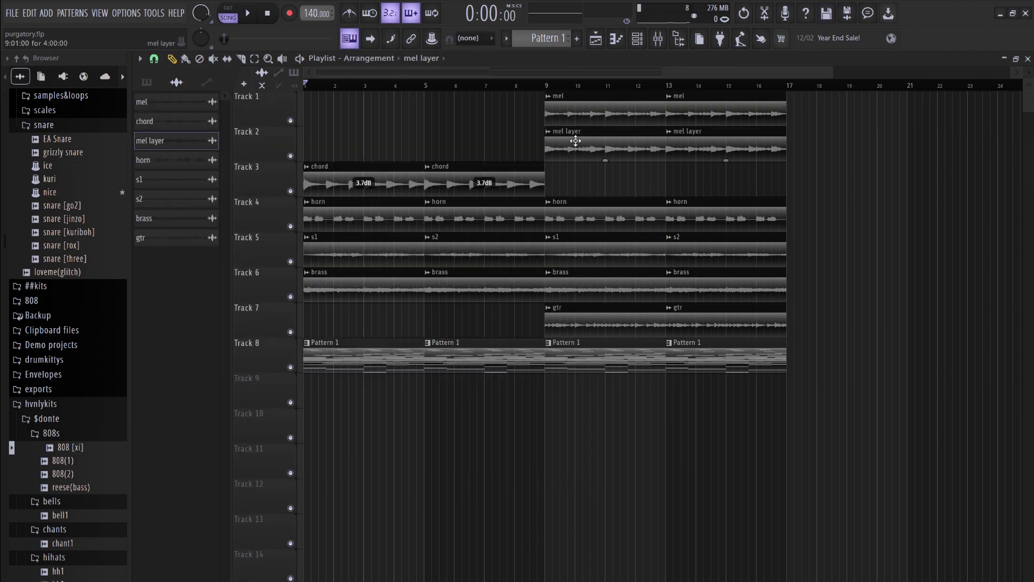
double_click(576, 141)
left_click(249, 268)
scroll(242, 214, "down", 1)
Open the channel settings of the horn, s1, s2, brass and gtr clips to check their mixer track assignments
double_click(579, 213)
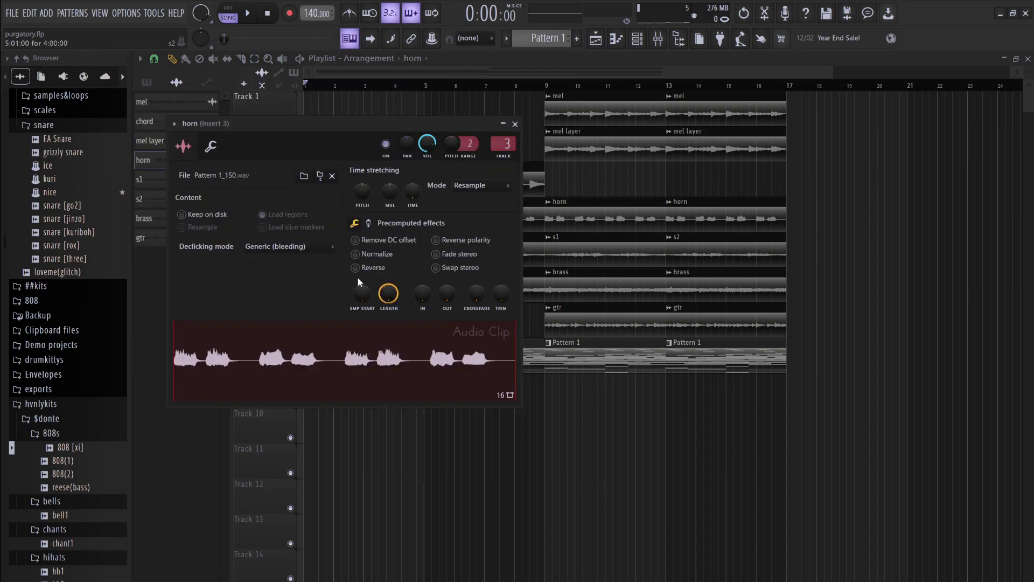
double_click(575, 233)
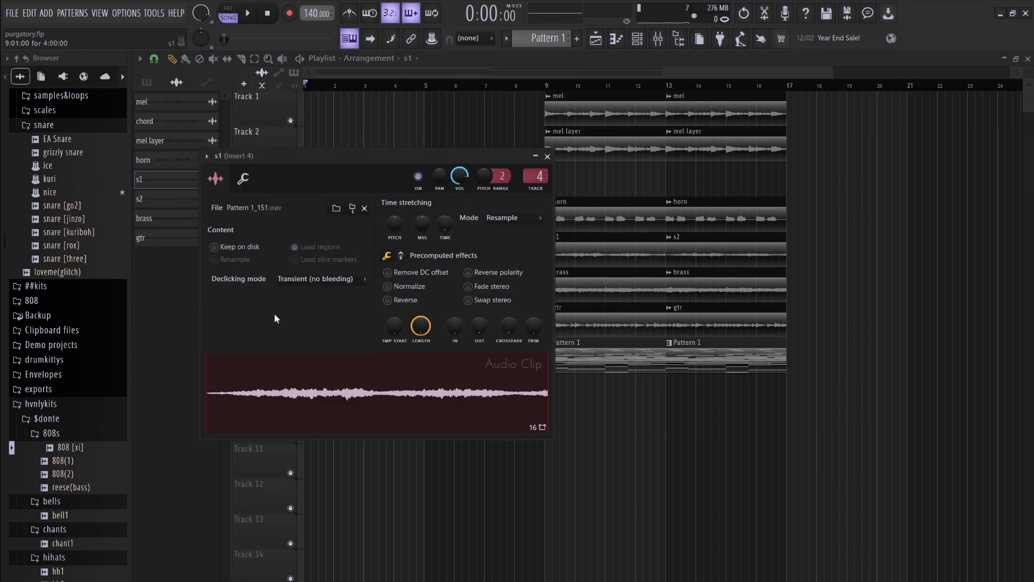
scroll(307, 280, "up", 1)
double_click(686, 263)
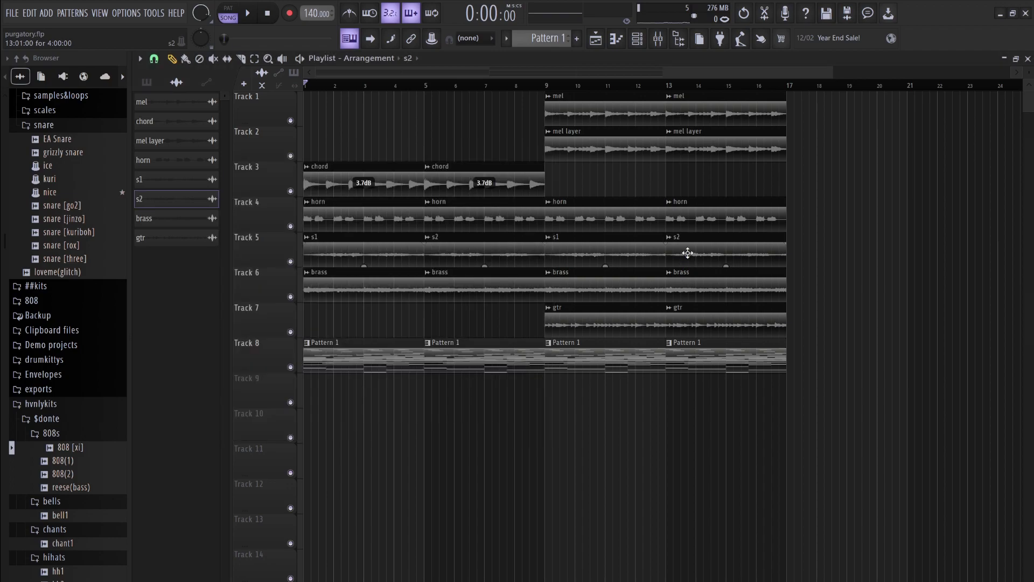
scroll(366, 297, "up", 1)
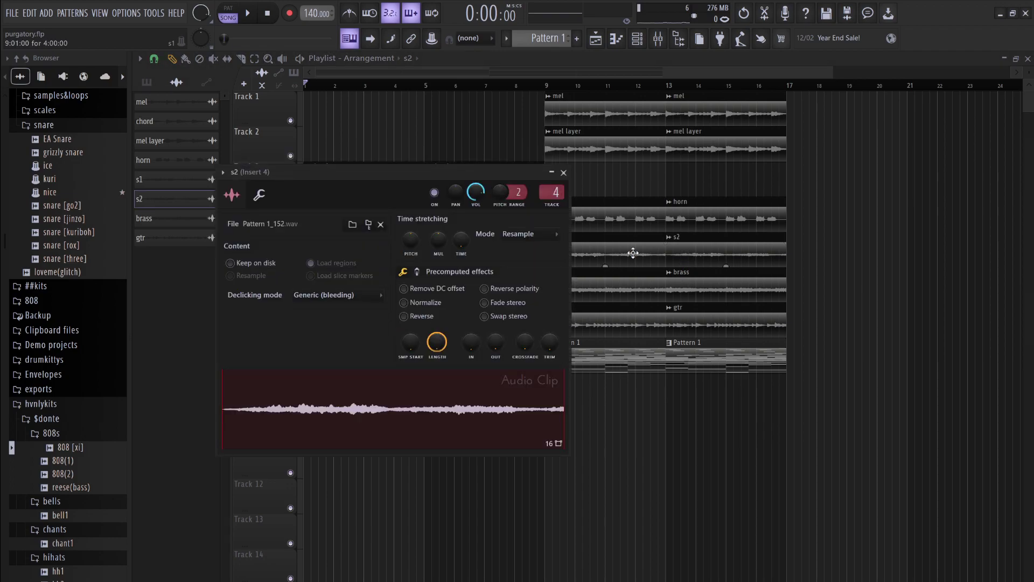
double_click(632, 284)
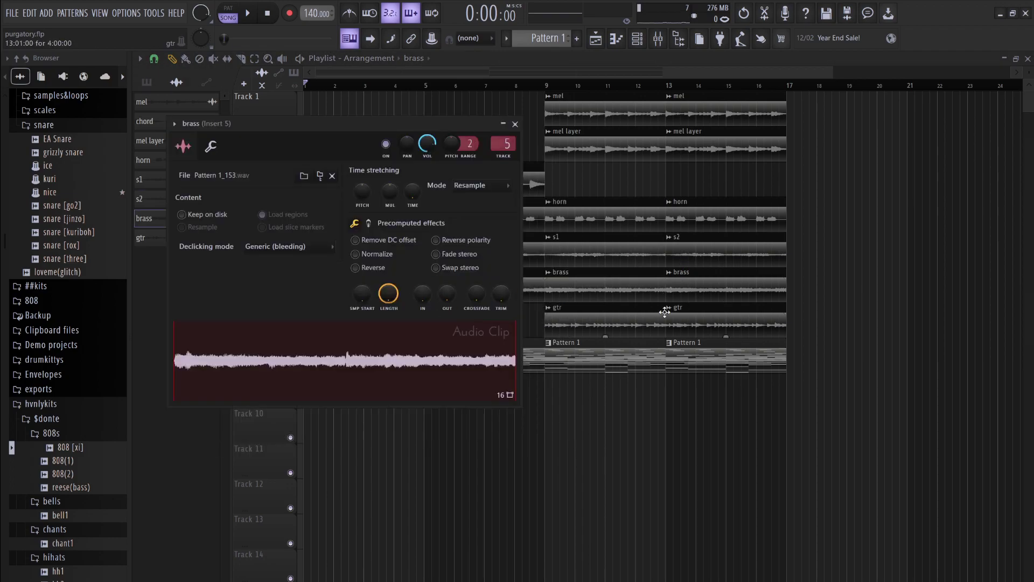
double_click(665, 312)
scroll(340, 282, "down", 1)
scroll(349, 282, "up", 1)
Raise mixer Insert 1's fader during playback and cut its EQ low shelf at 90 Hz
left_click(659, 40)
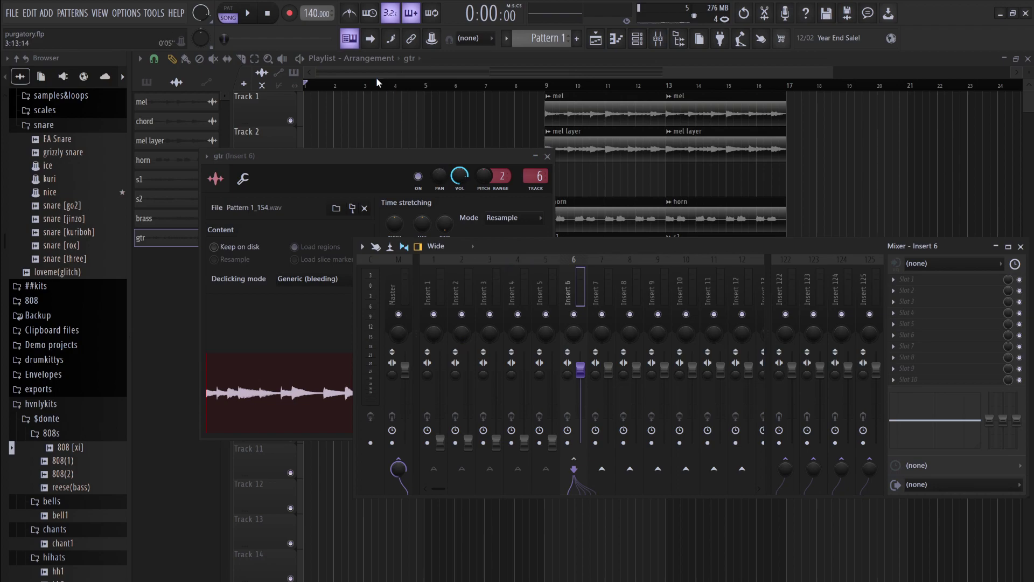
left_click(434, 285)
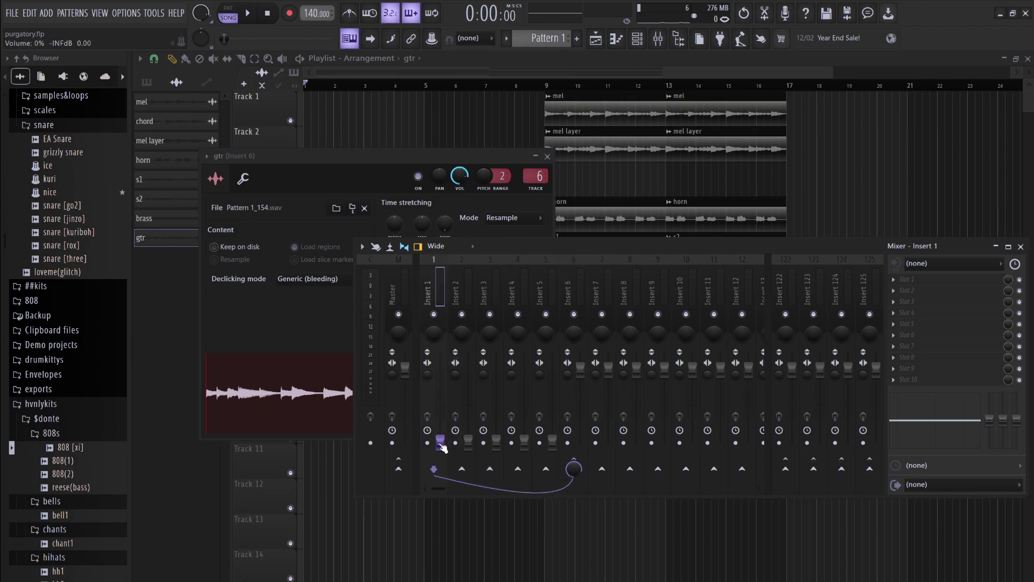
key("space")
left_click_drag(440, 435, 440, 373)
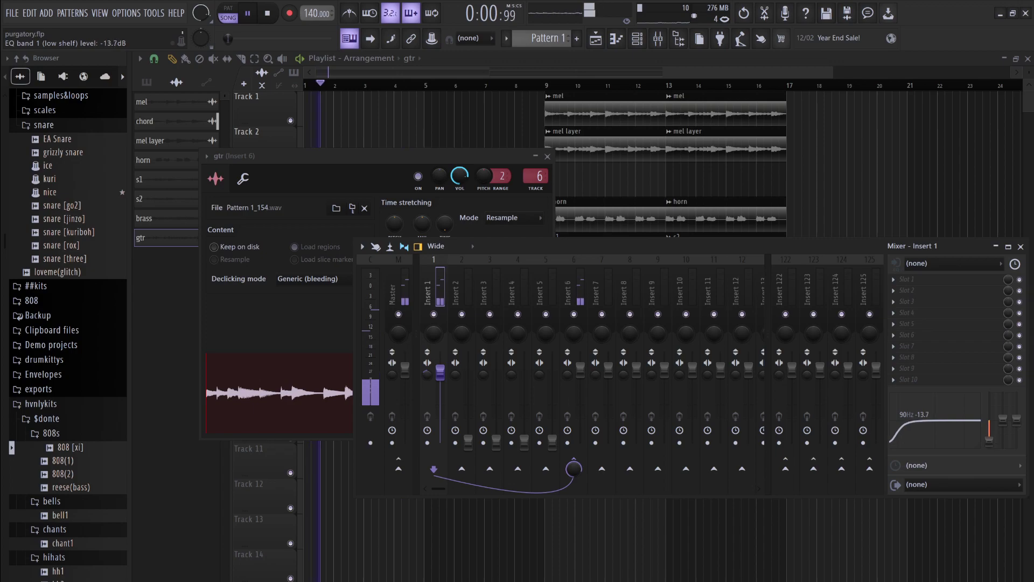
mouse_move(939, 431)
left_mouse_down()
mouse_move(944, 417)
mouse_move(931, 415)
left_mouse_up()
Raise mixer Insert 2's fader and move the playback start to just before bar 9
left_click_drag(468, 441, 468, 382)
key("space")
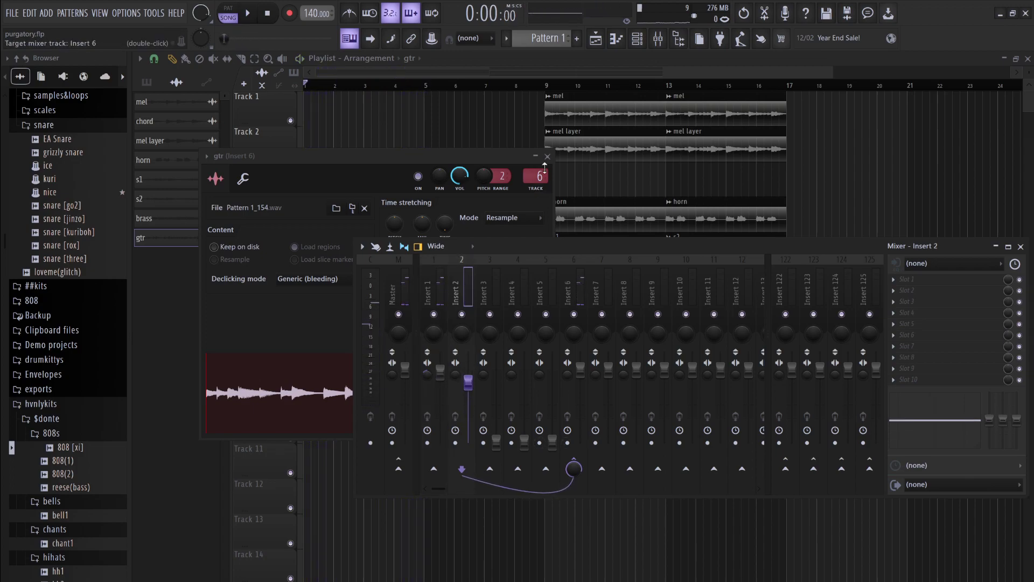
left_click(530, 85)
key("space")
left_click(655, 43)
left_click(657, 39)
key("space")
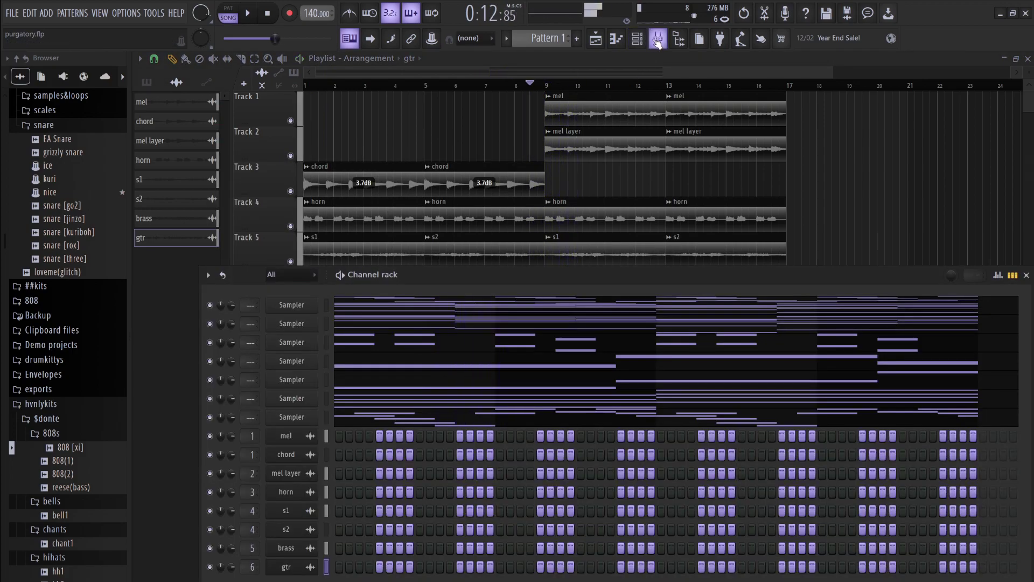
left_click(657, 39)
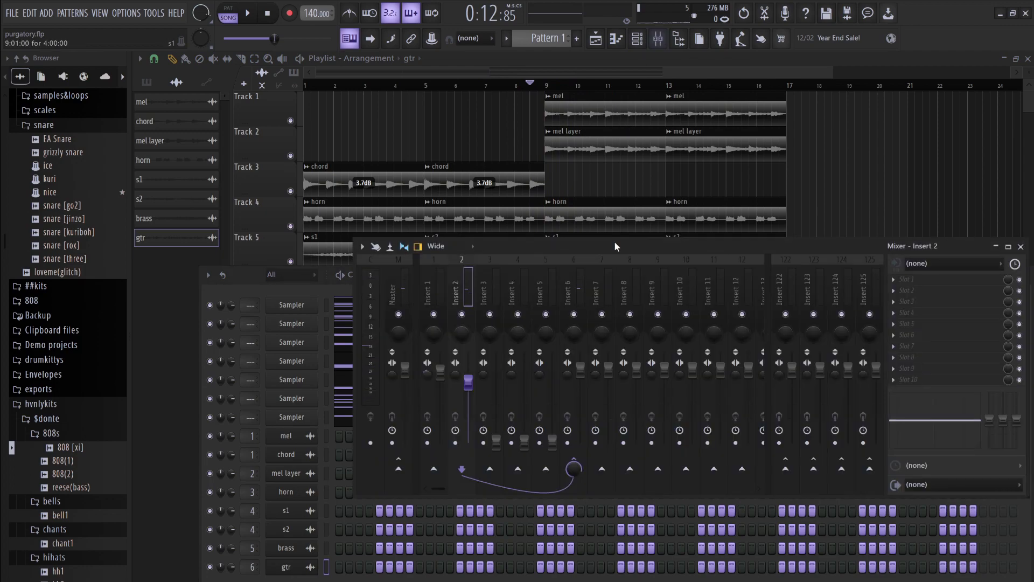
Lower mixer Insert 6's fader to 0% and route Inserts 1 to 6 only to Insert 7
left_click(577, 288)
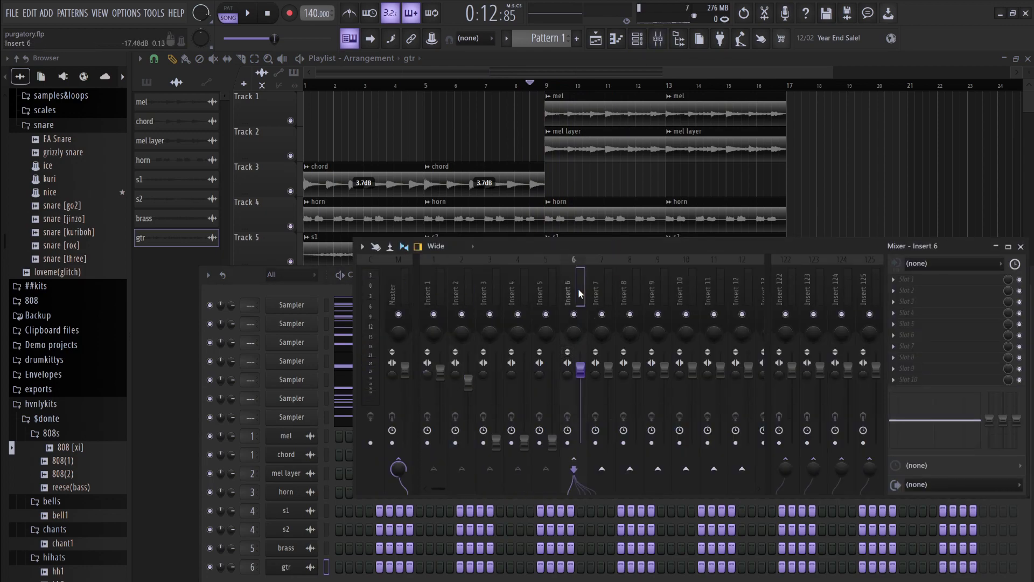
left_click(599, 281)
left_click(579, 307)
left_click_drag(580, 372, 581, 442)
left_click(554, 283)
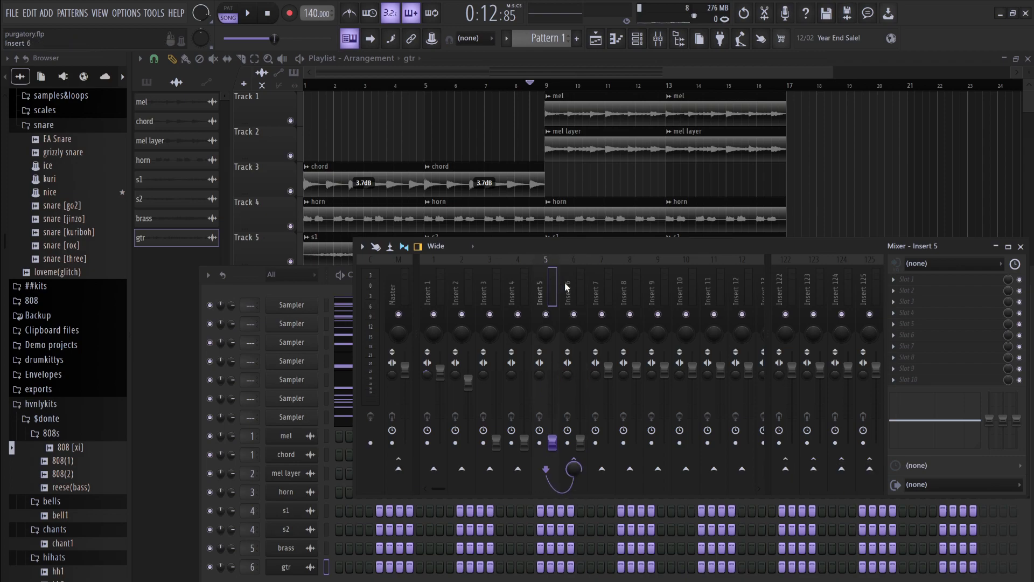
left_click(576, 282, "ctrl")
left_click(502, 283, "ctrl")
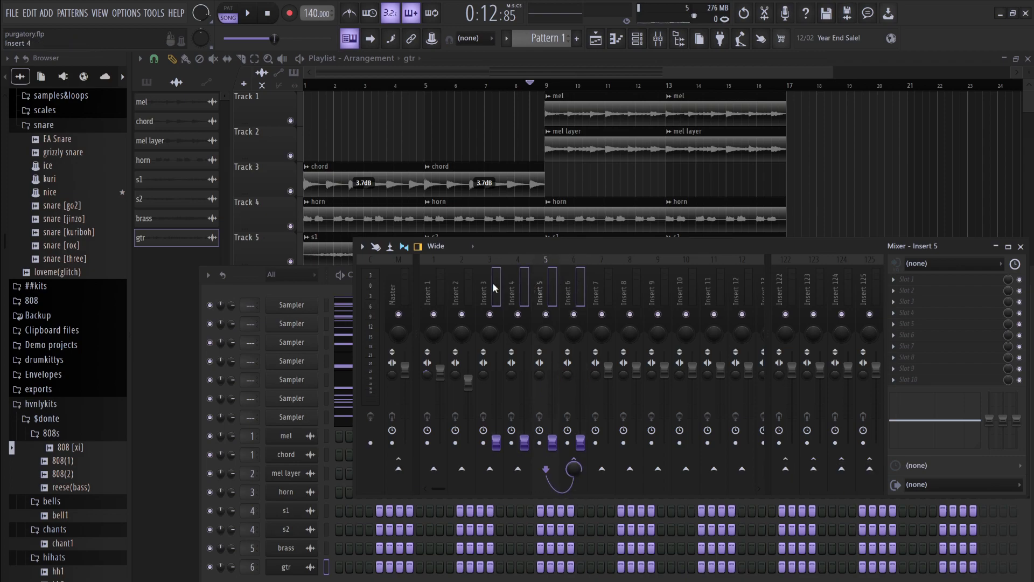
left_click(599, 282, "ctrl")
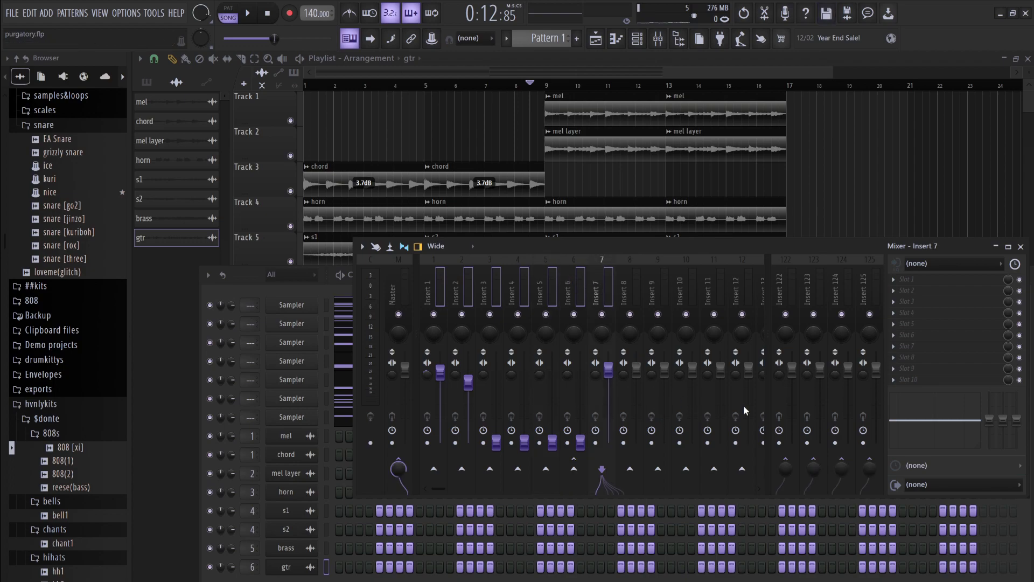
left_click(548, 285)
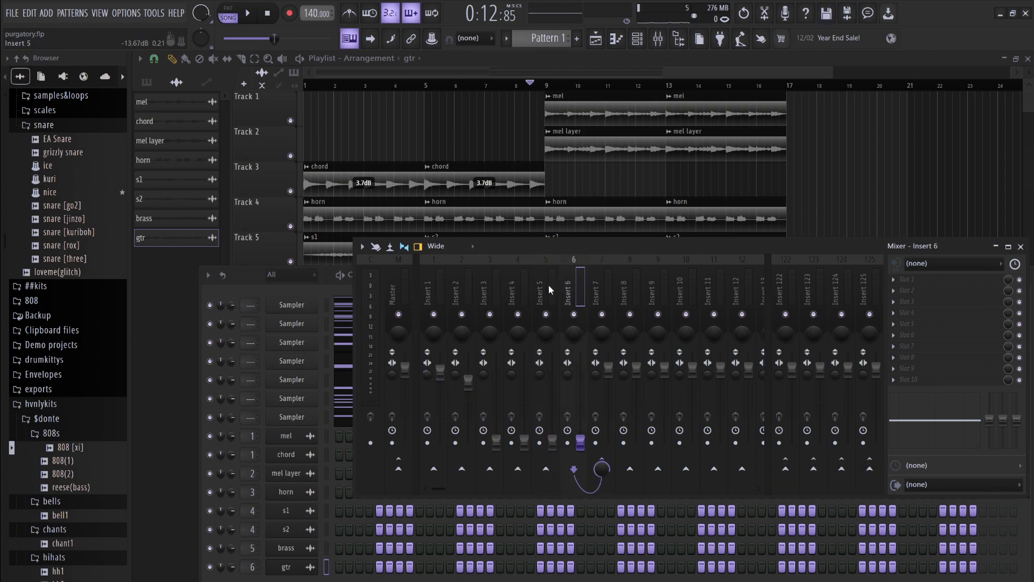
left_click(563, 279)
Play from just before bar 9, mute mixer Insert 1 to hear Insert 2 without it, and unmute it again
key("space")
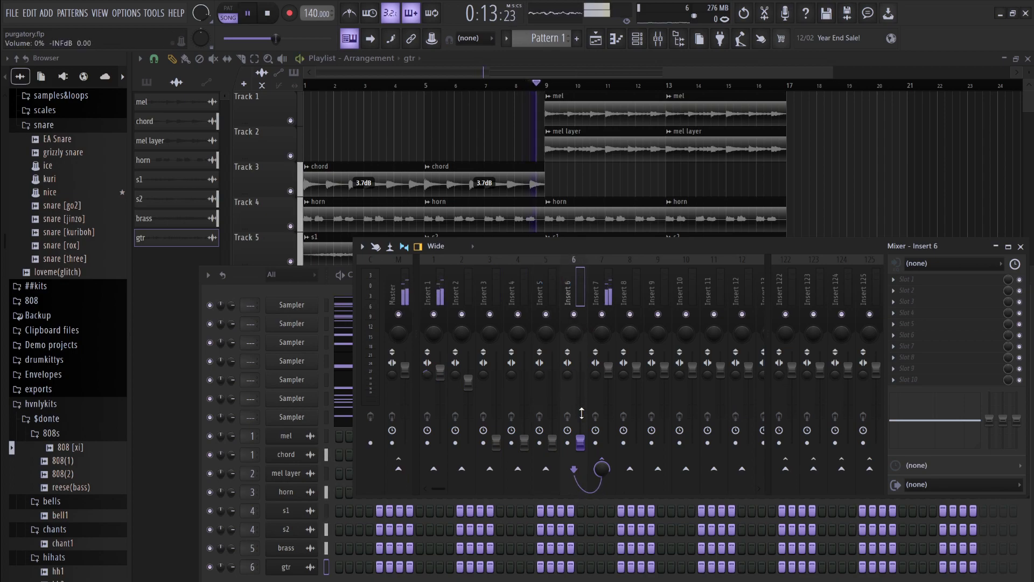
left_click(435, 314)
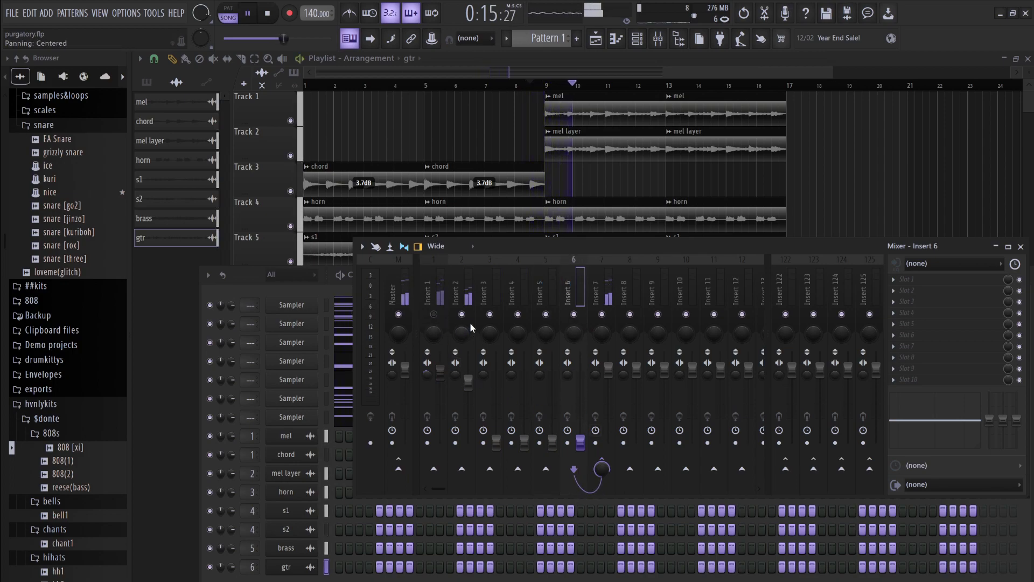
left_click(434, 314)
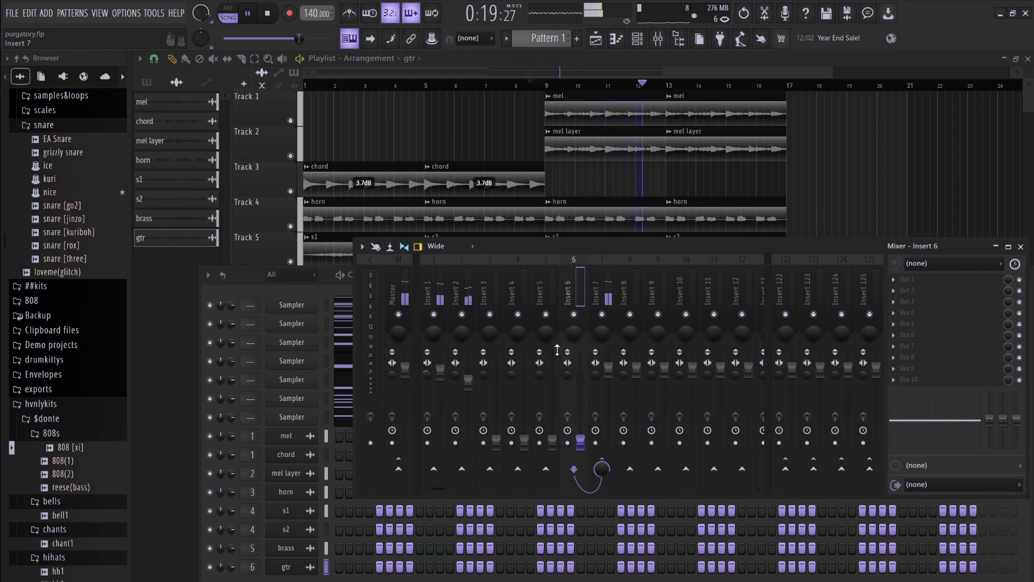
Fine-tune Insert 2's fader and set its EQ to a -18.0 dB low shelf at 90 Hz and a 5.2 dB peak at 6.8 kHz
left_click_drag(468, 379, 468, 379)
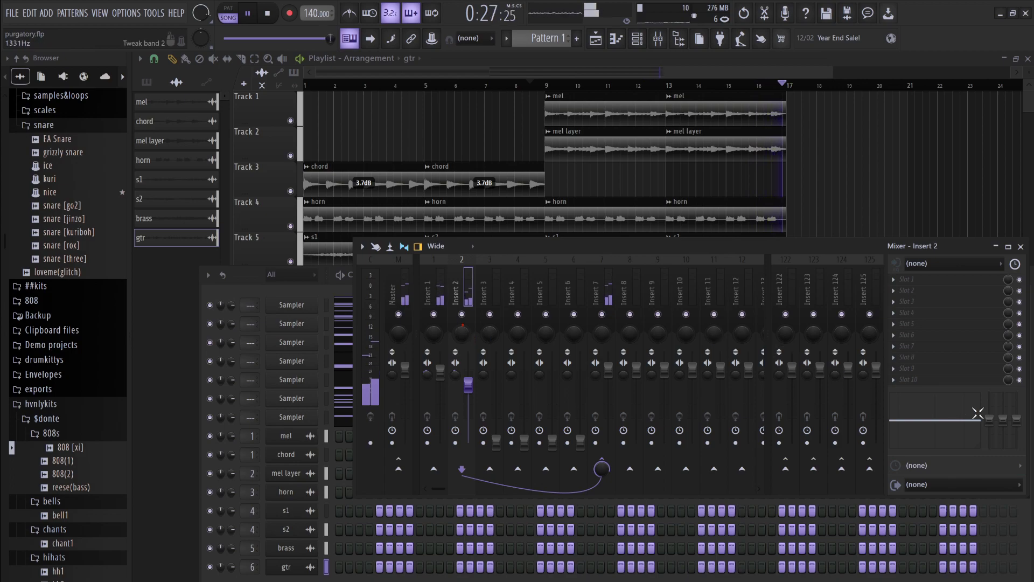
left_click_drag(989, 420, 963, 413)
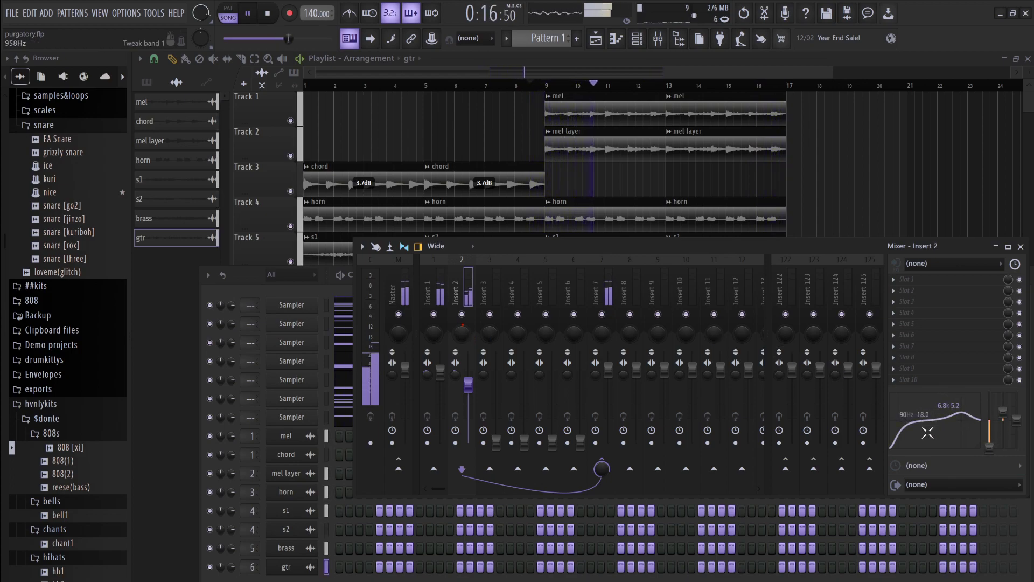
Raise mixer Insert 3's fader, cut its EQ low shelf fully and shape its peaking band
left_click_drag(496, 442, 496, 378)
left_click_drag(989, 420, 989, 447)
mouse_move(937, 420)
left_mouse_down()
mouse_move(947, 412)
mouse_move(926, 414)
mouse_move(935, 413)
left_mouse_up()
Raise Insert 4's fader and set its EQ to a -18.0 dB low shelf at 90 Hz and a 4.4 dB peak at 6.5 kHz
left_click_drag(525, 441, 524, 377)
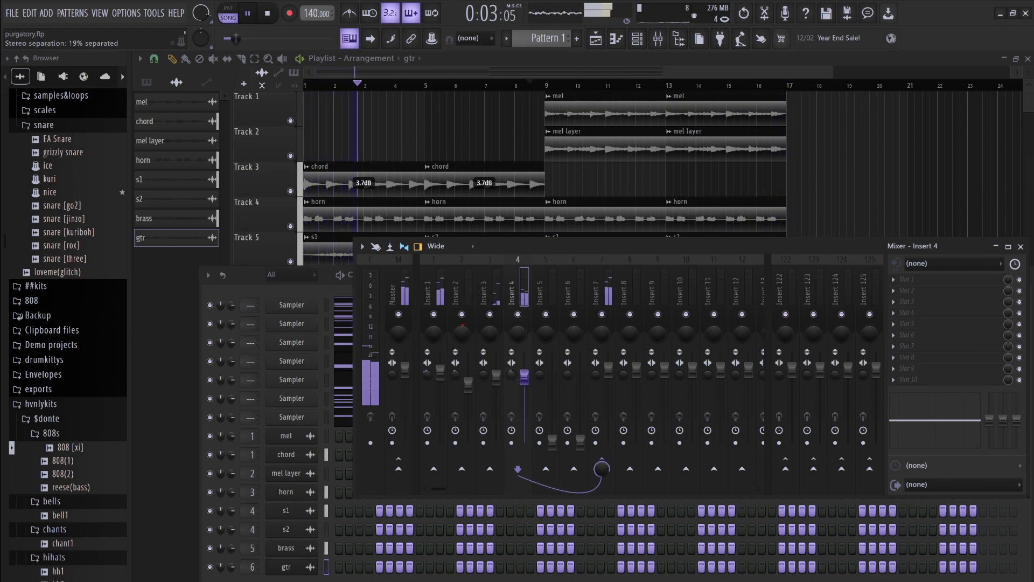
left_click_drag(989, 420, 989, 446)
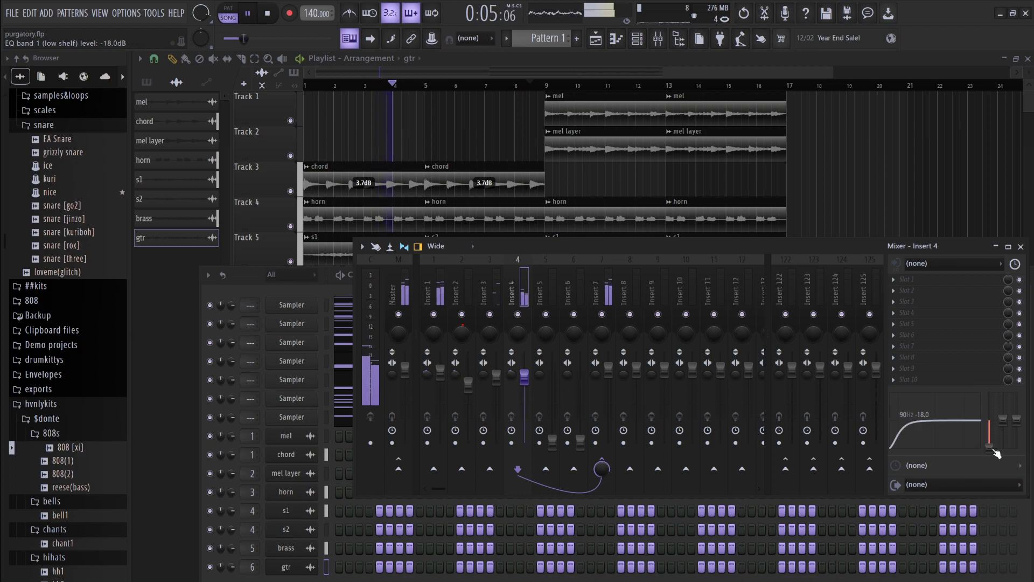
left_click_drag(931, 425, 960, 413)
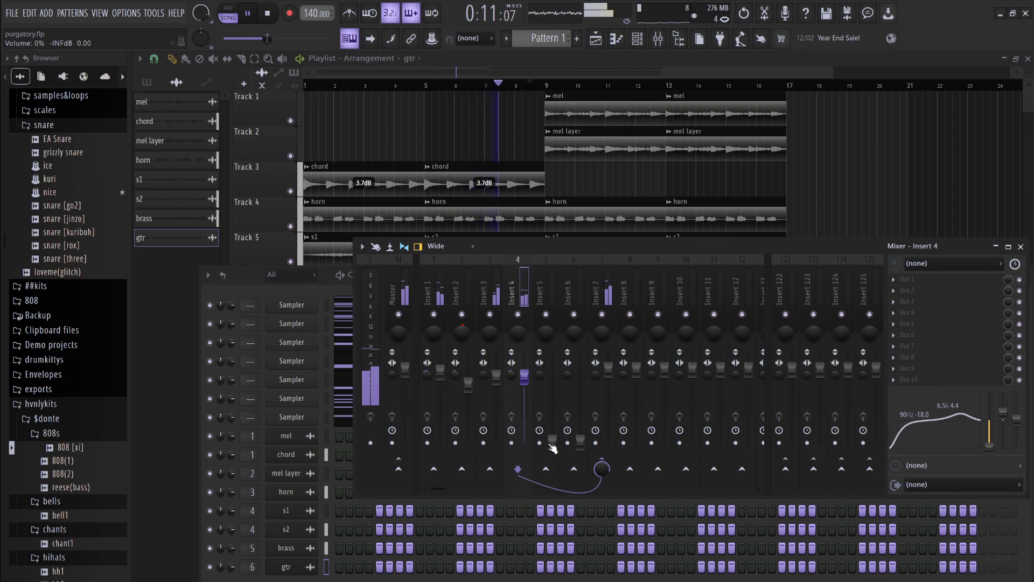
Raise Insert 5's fader and set its EQ to -18.0 dB at 90 Hz, 6.6 dB at 702 Hz and 0.2 dB at 8.9 kHz
left_click_drag(552, 443, 553, 370)
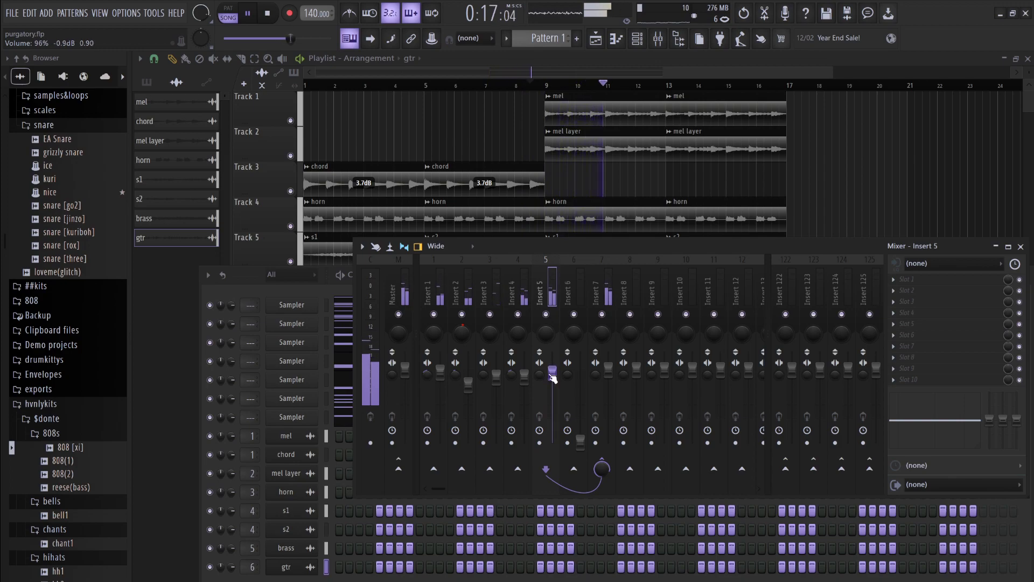
key("space")
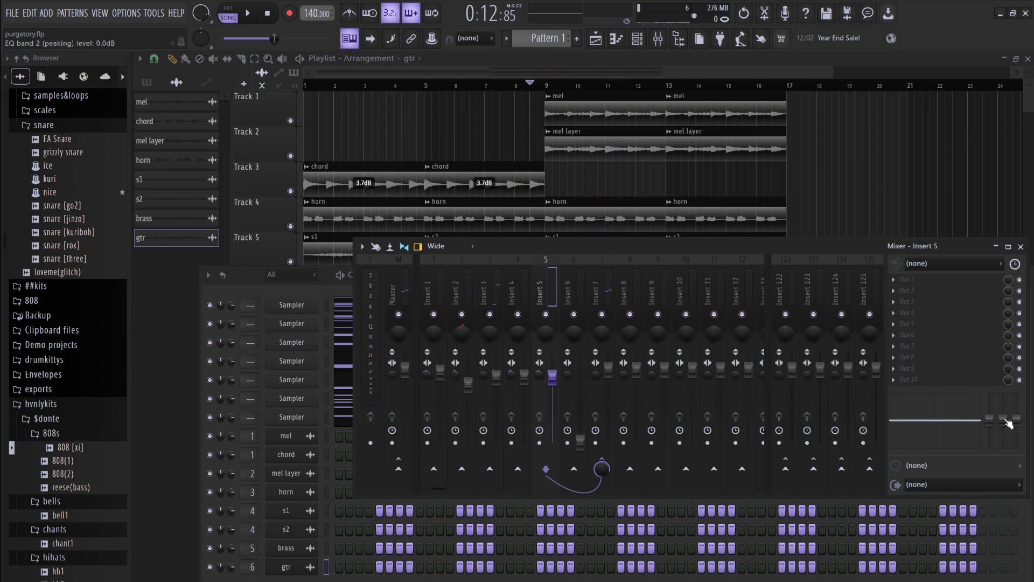
key("space")
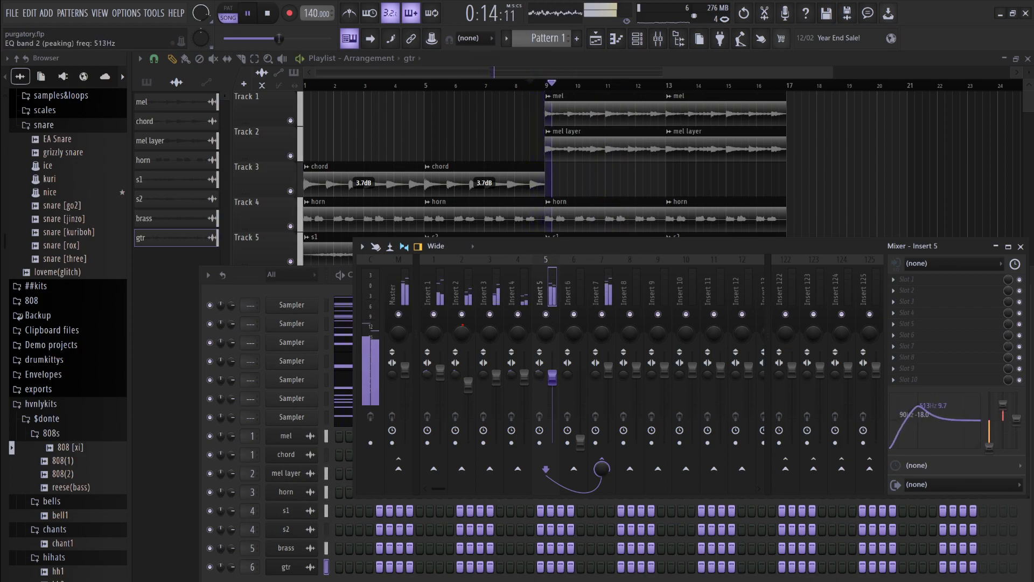
left_click_drag(943, 427, 928, 410)
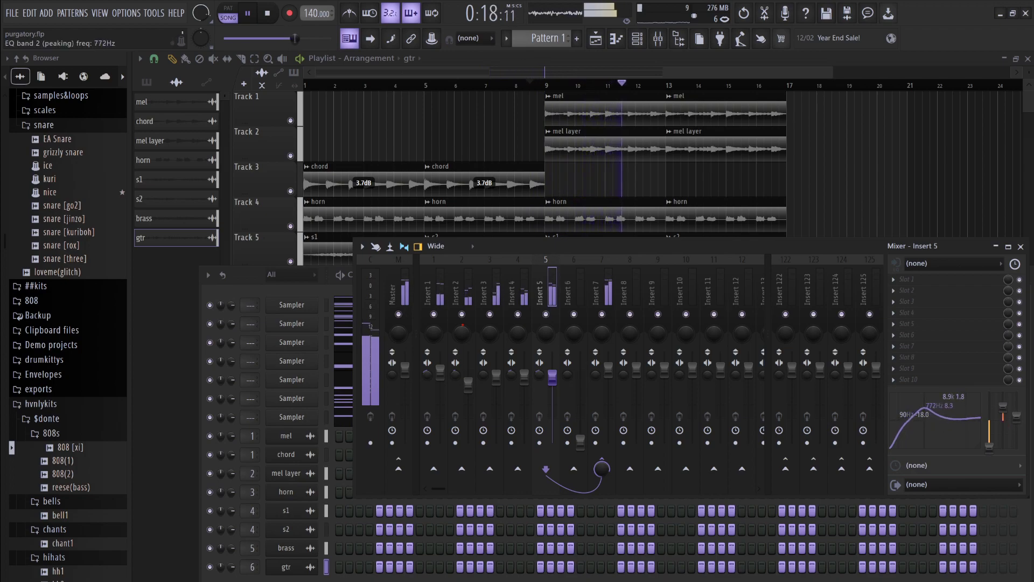
left_click_drag(1014, 416, 1014, 420)
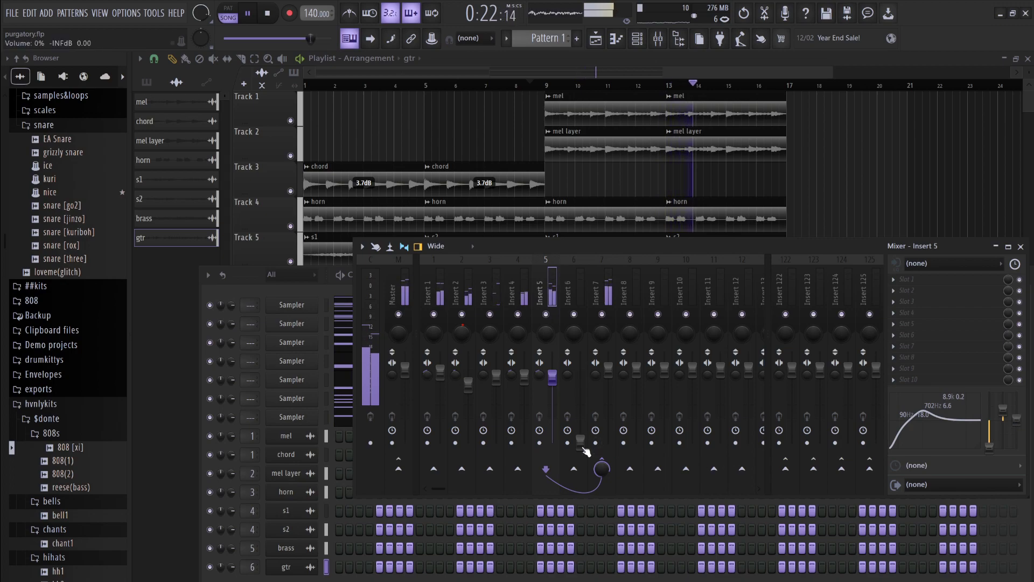
Raise Insert 6's fader and set its EQ to a -18.0 dB low shelf at 90 Hz and a 5.7 dB peak at 5.5 kHz
left_click_drag(585, 448, 583, 405)
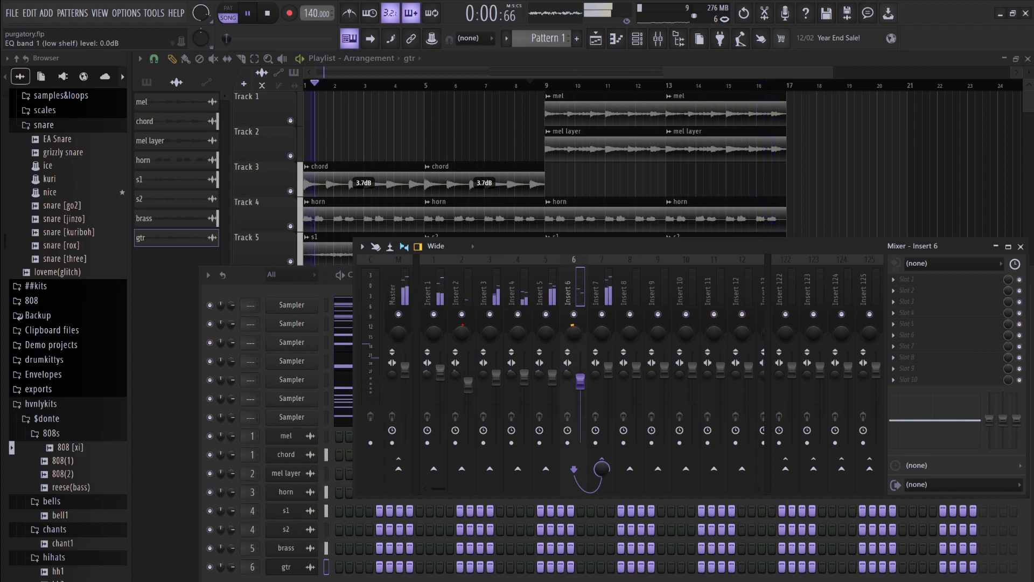
left_click_drag(947, 420, 956, 413)
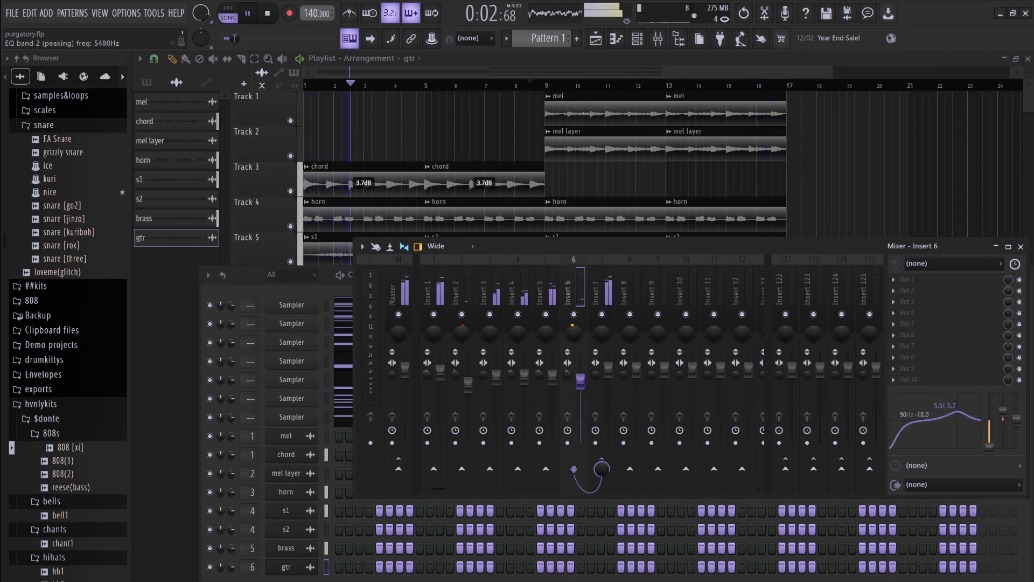
Move the four Pattern 1 clips from Track 8 down to Track 11 in the playlist
key("F12")
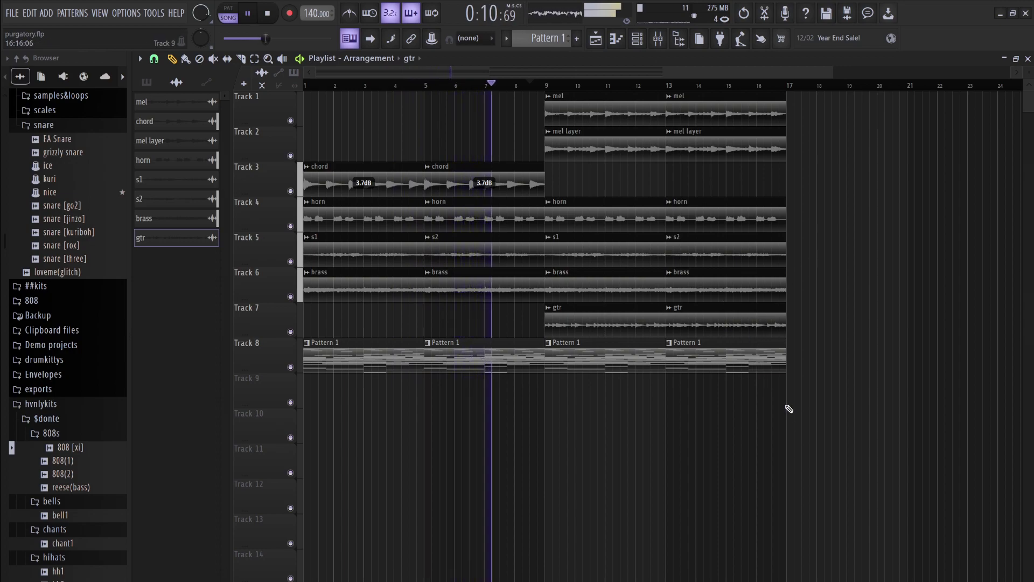
left_click_drag(787, 404, 383, 357)
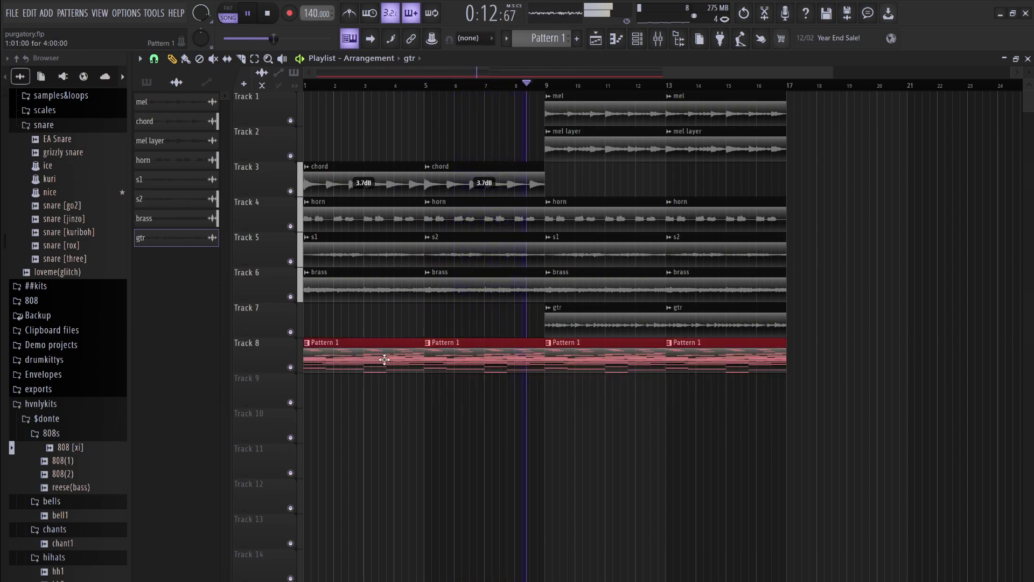
key("shift+Down")
key("shift+Down")
key("shift+Down")
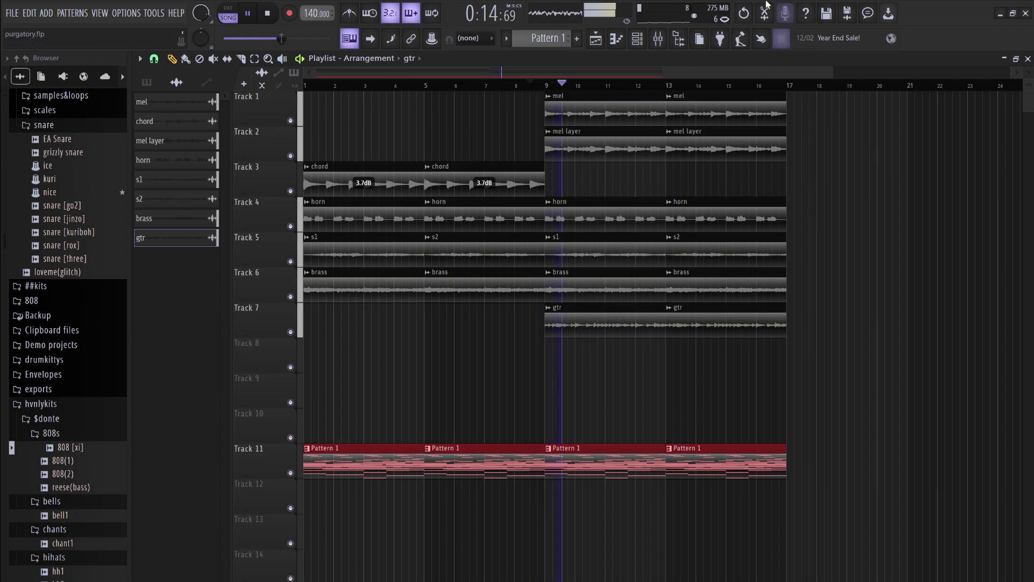
Load FabFilter Pro-C 2 into effect slot 4 of the shared bus on mixer Insert 7
left_click(657, 39)
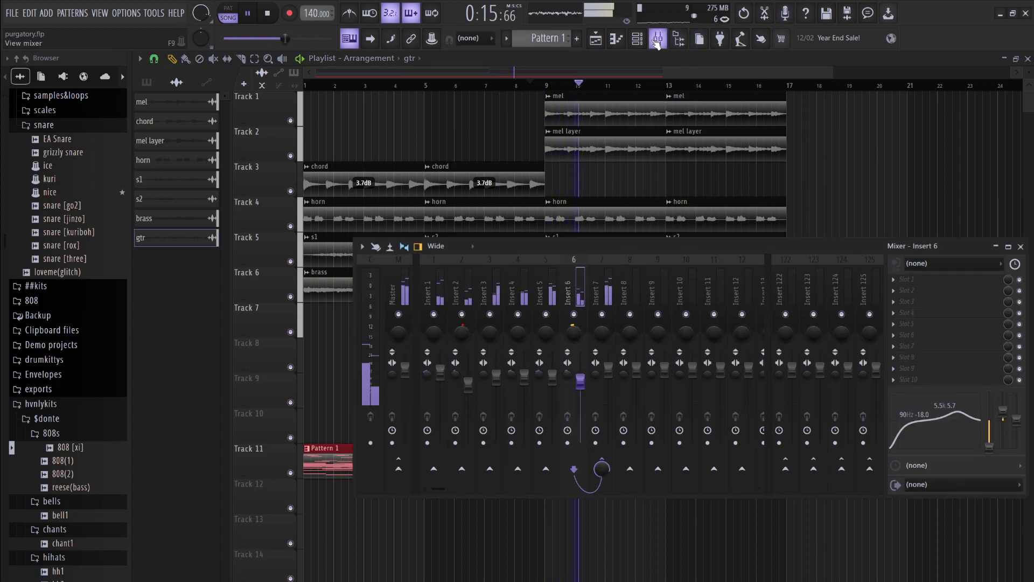
left_click(607, 294)
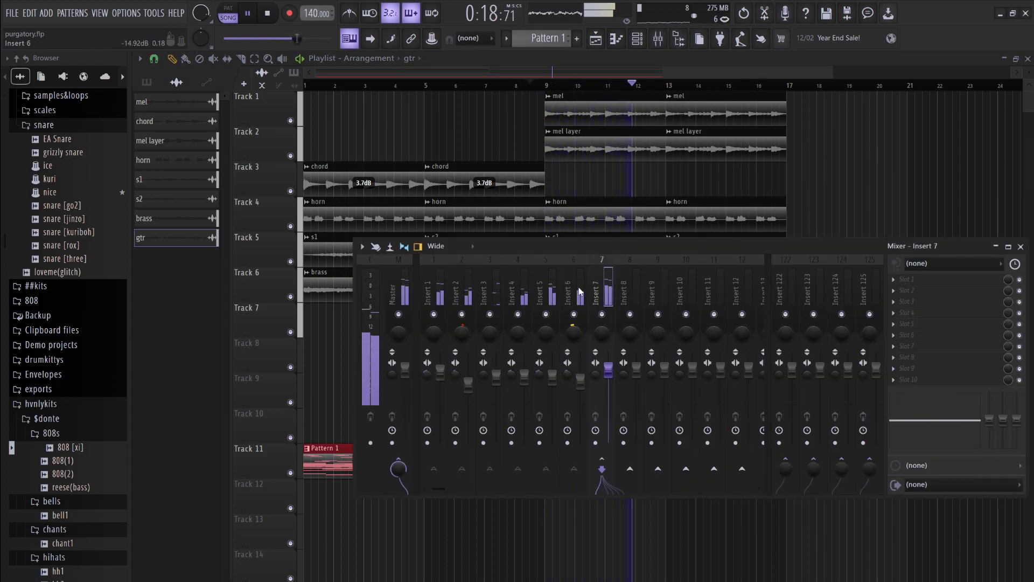
left_click(579, 292)
left_click(609, 284)
left_click(610, 286)
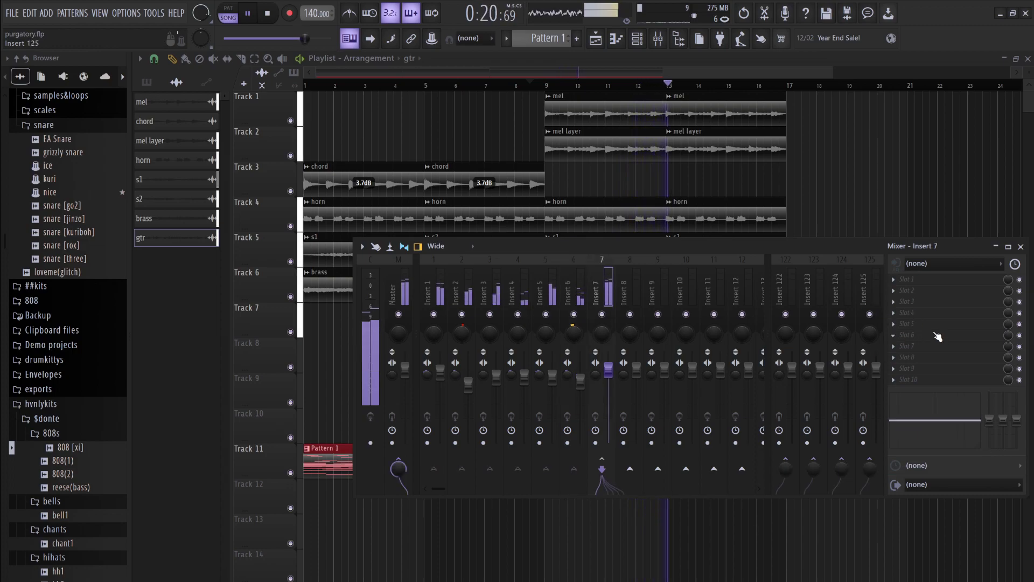
left_click(911, 310)
left_click(835, 108)
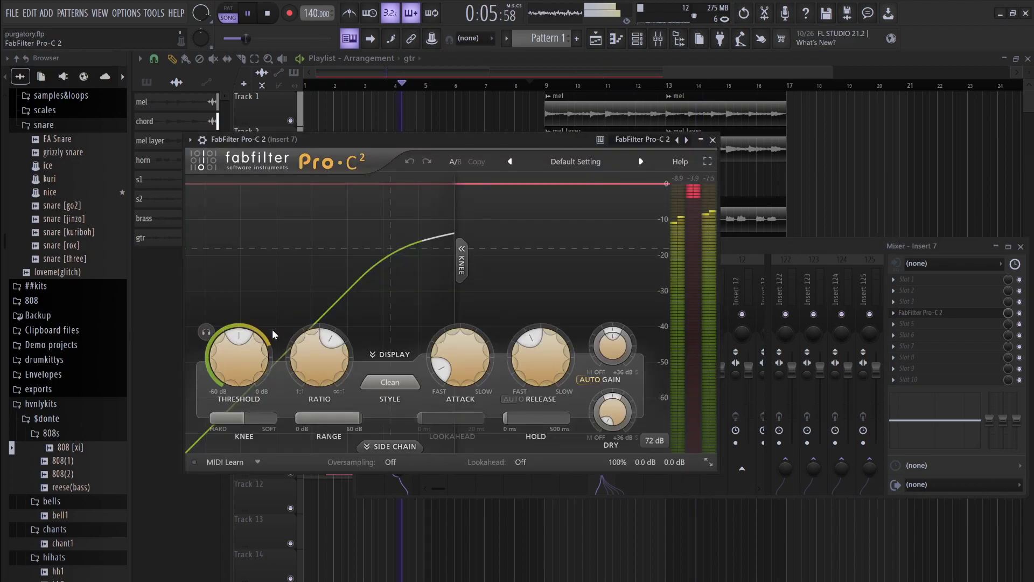
Adjust the compressor's threshold, ratio and attack and raise its wet gain, and close the plugin window
left_click_drag(232, 380, 233, 391)
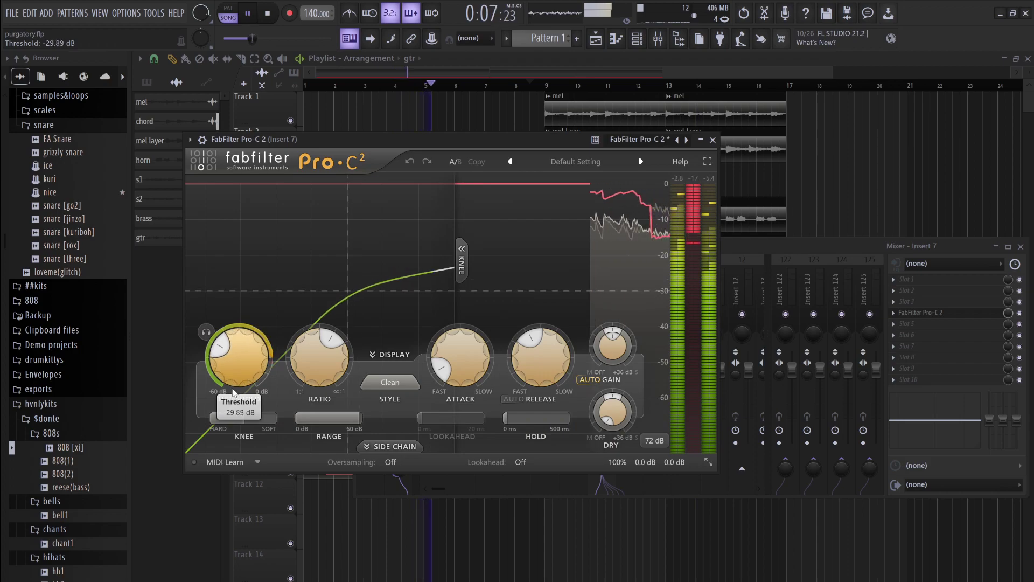
left_click_drag(319, 374, 320, 382)
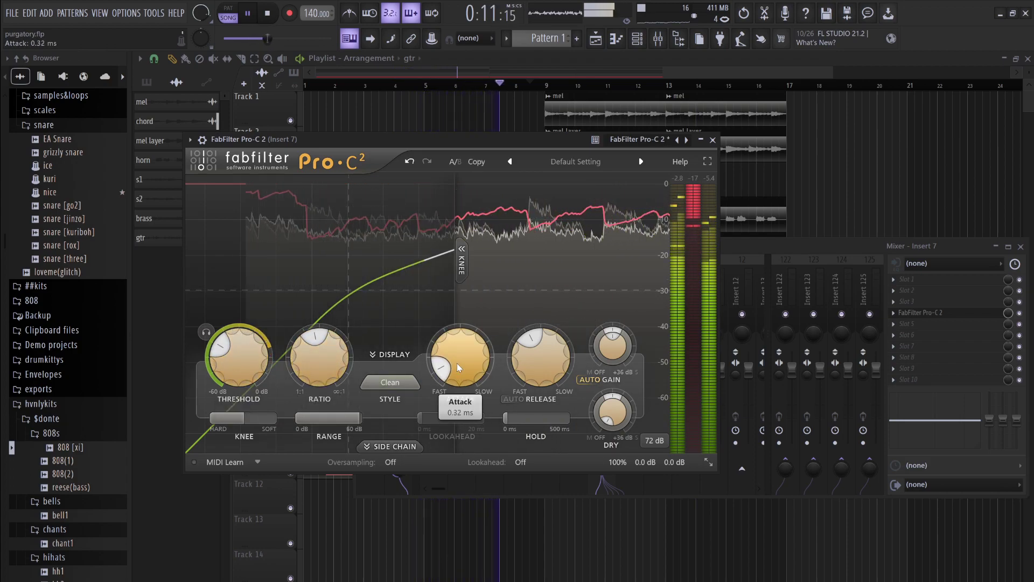
left_click_drag(457, 363, 457, 362)
left_click_drag(605, 410, 611, 330)
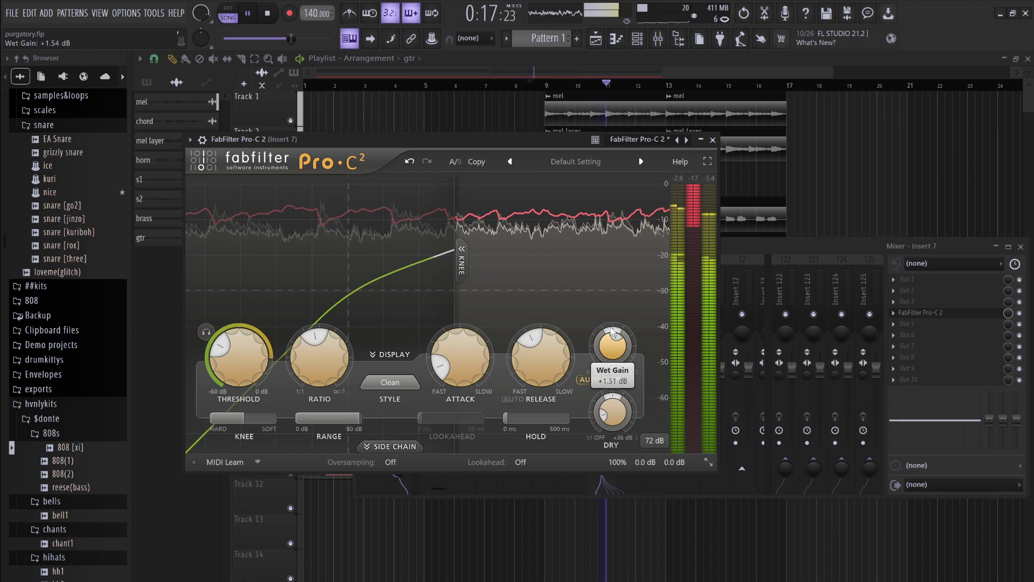
left_click_drag(234, 348, 233, 318)
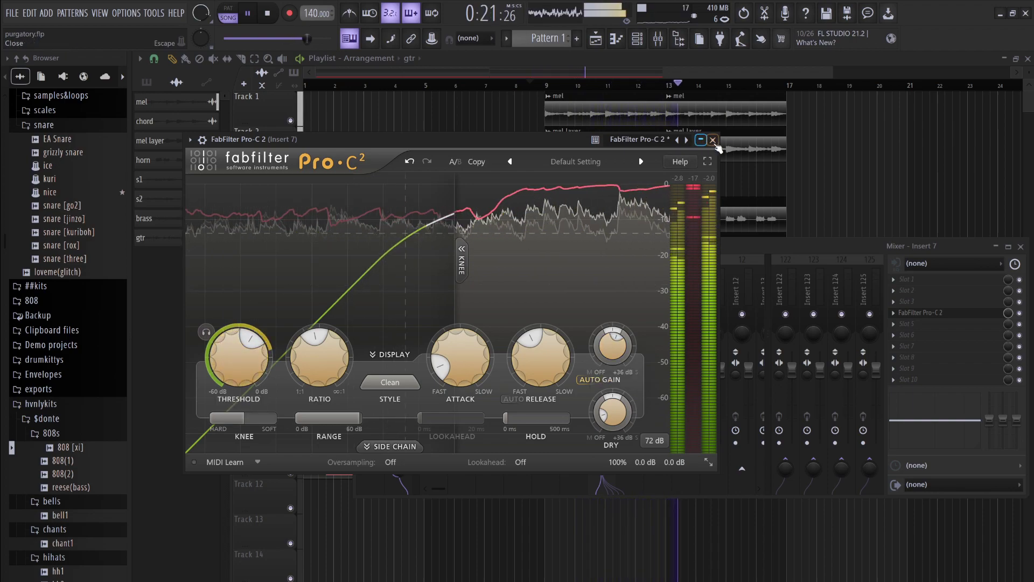
left_click(713, 141)
Lower the Insert 7, Insert 6 and Insert 3 faders, with Insert 6 at -6.9 dB, and set Insert 3's peak to 5.3 dB at 6.7 kHz
left_click_drag(609, 370, 583, 393)
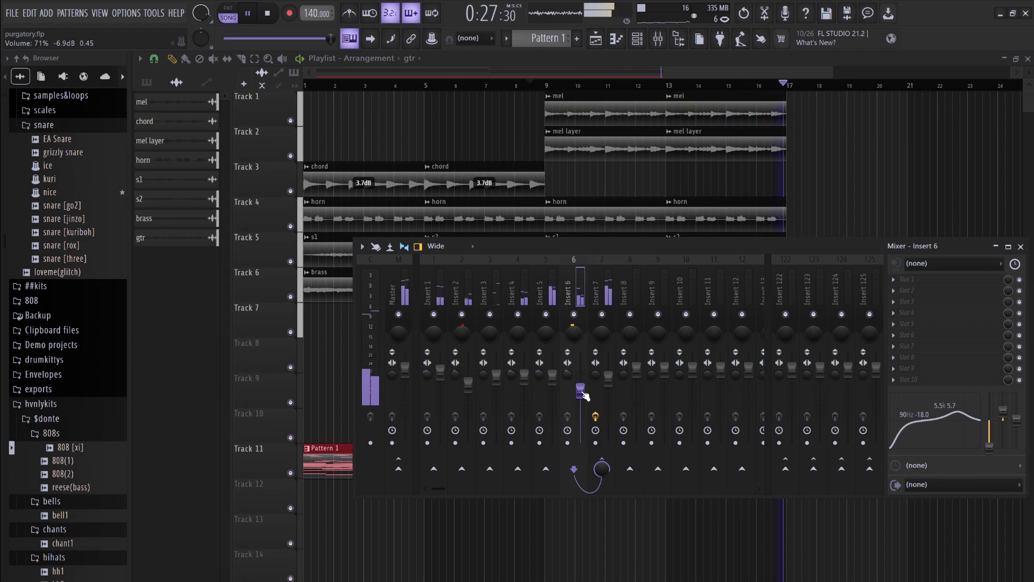
left_click_drag(496, 375, 496, 382)
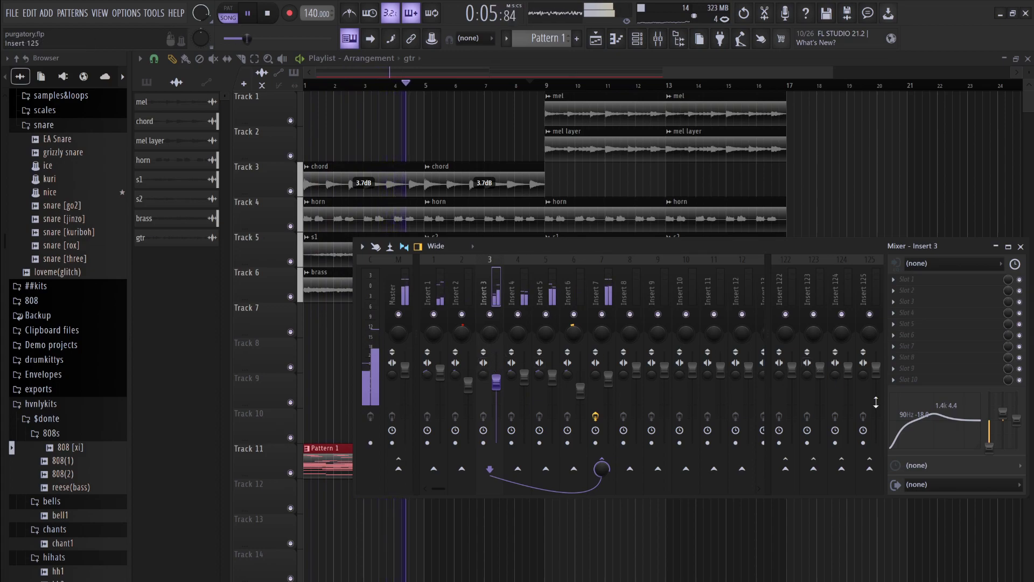
left_click_drag(945, 416, 968, 413)
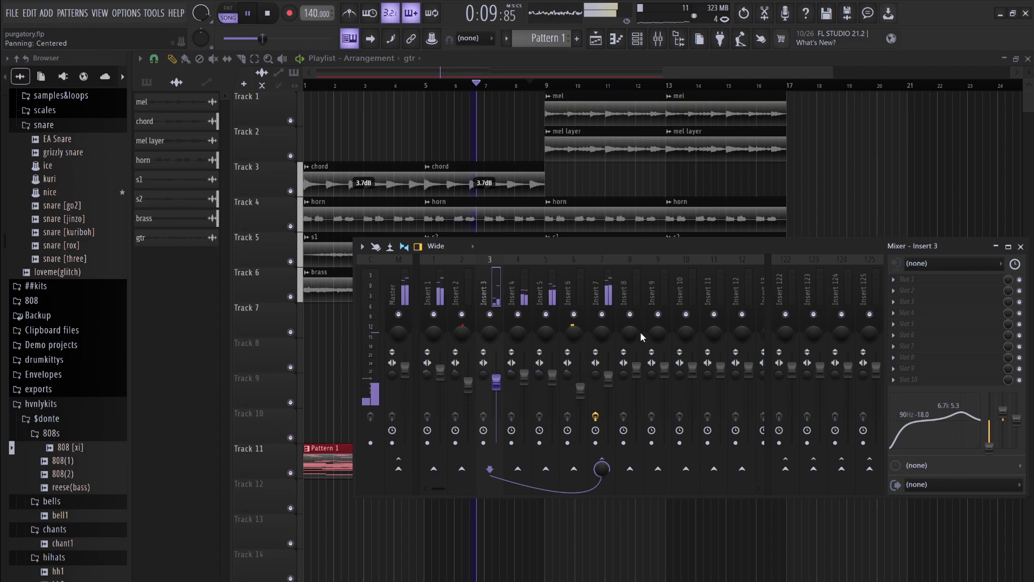
left_click(599, 291)
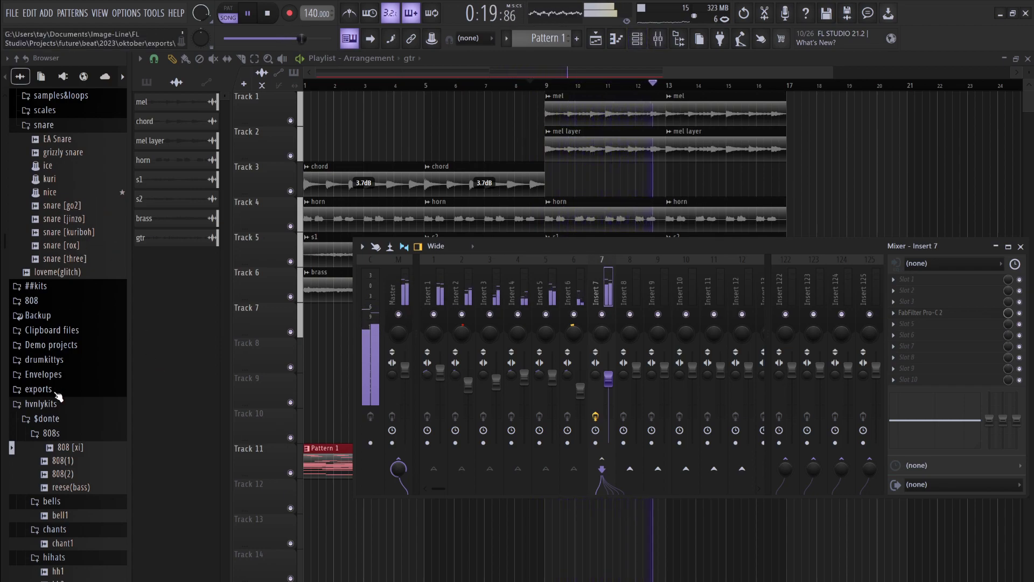
Audition samples in the hihats folder and load hh4 as a new sampler channel
scroll(58, 397, "up", 8)
scroll(58, 397, "up", 2)
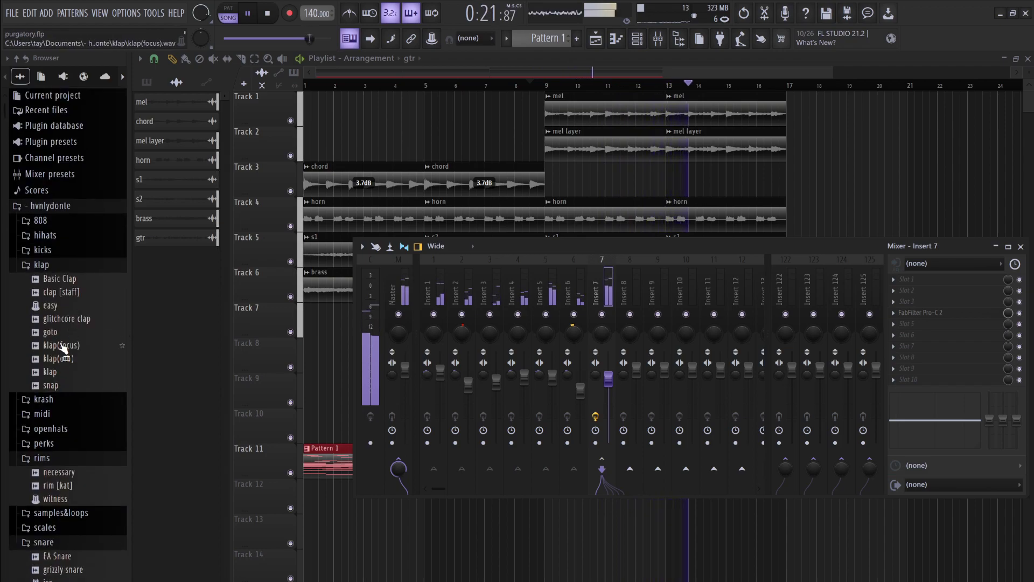
left_click(46, 235)
left_click_drag(71, 317, 73, 323)
left_click(71, 425)
left_click(55, 384)
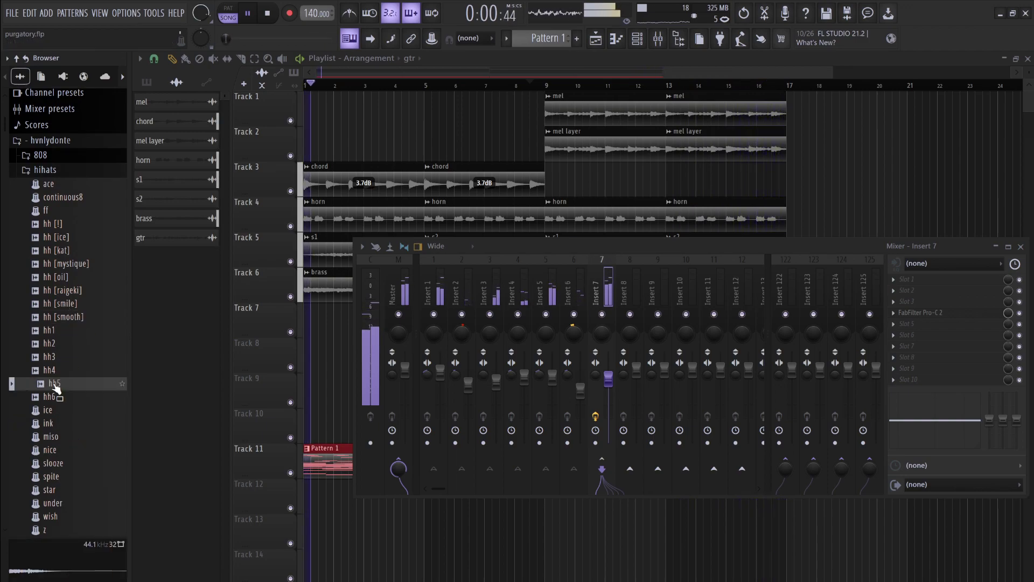
key("Up")
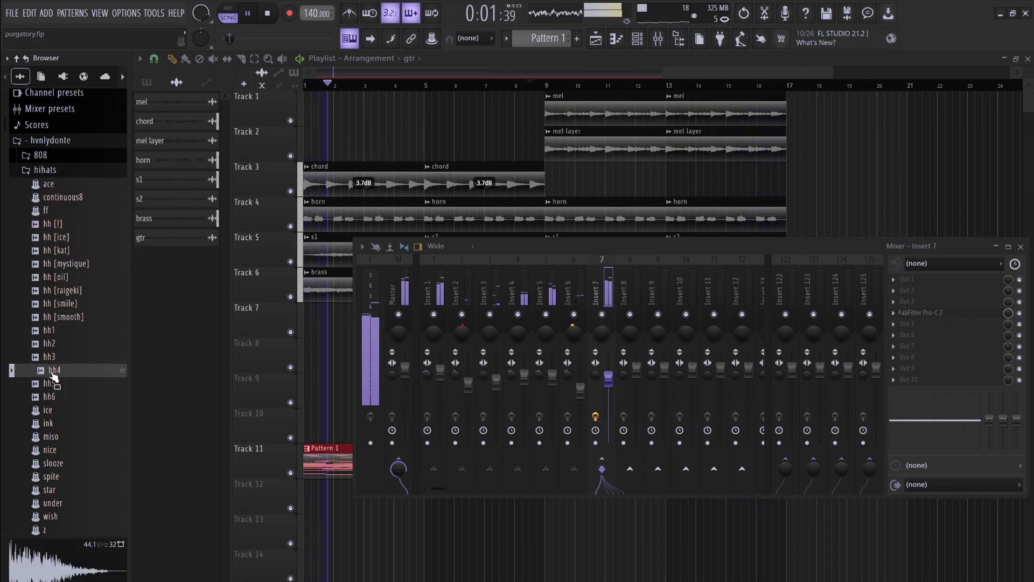
middle_click(115, 372)
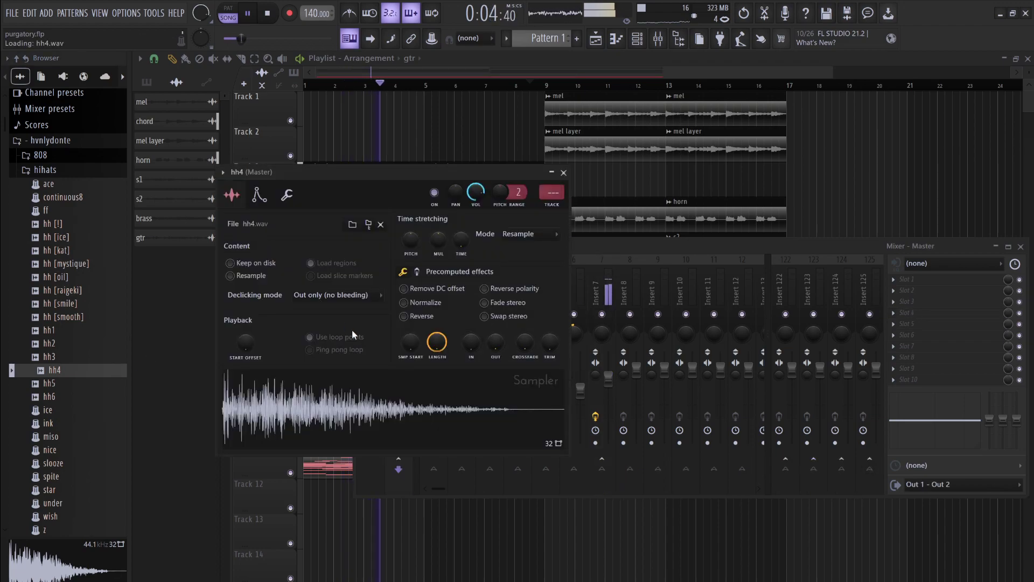
Enter a hi-hat pattern for the hh4 channel in the channel rack, checking the rhythm against playback
left_click(637, 38)
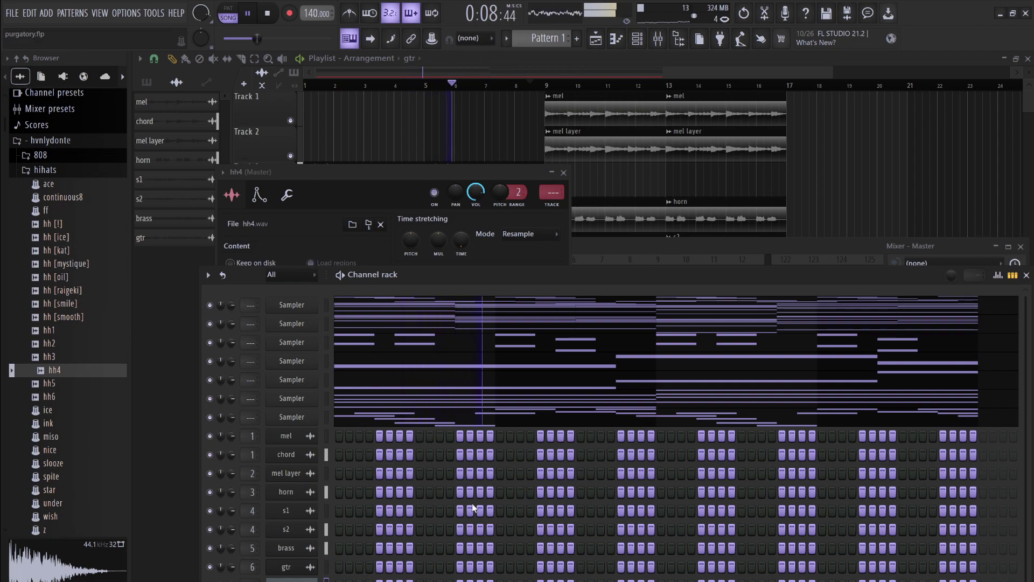
key("space")
key("space")
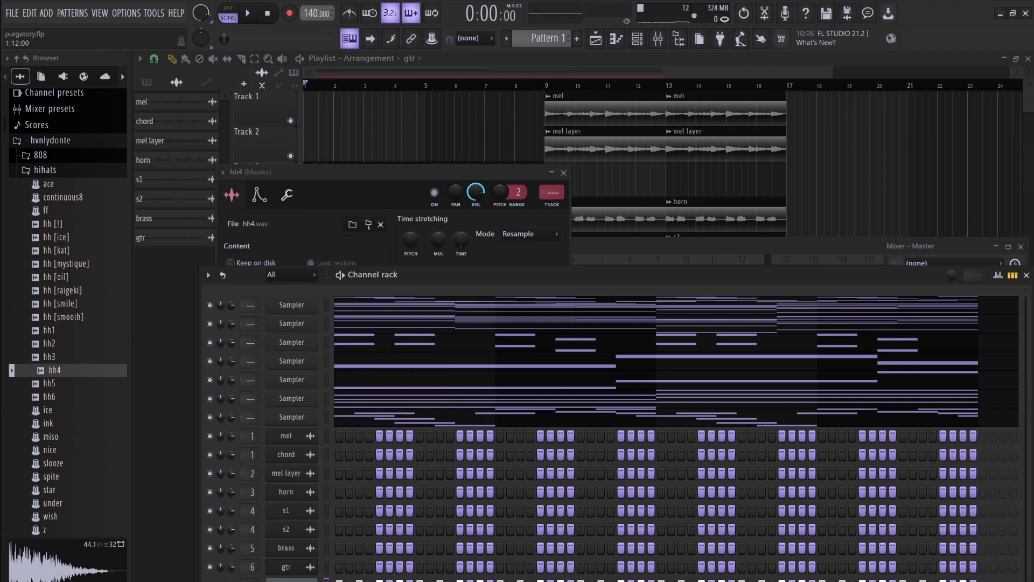
key("space")
key("space")
key("space")
key("space")
key("space")
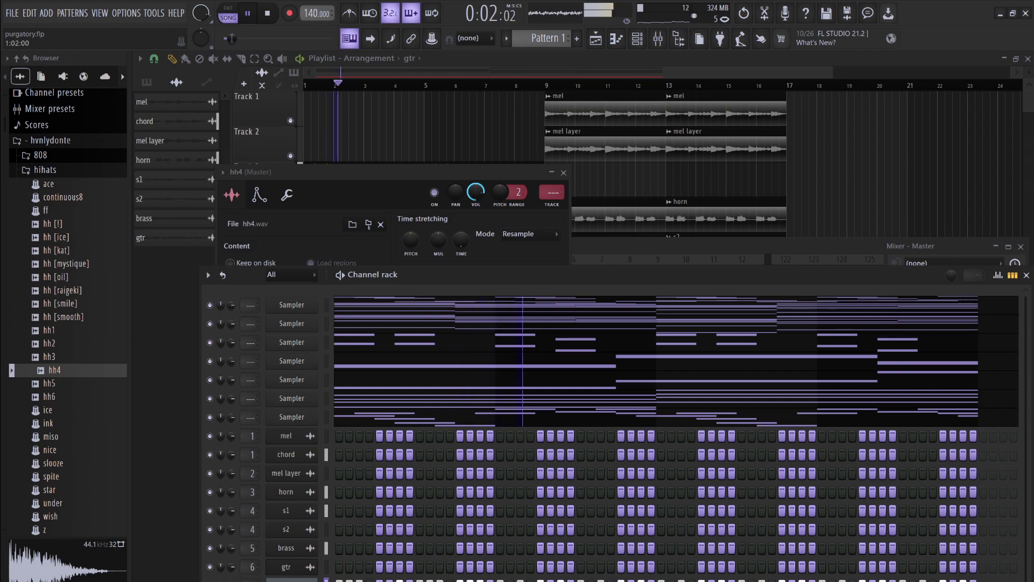
key("space")
In hh4's piano roll, delete the notes after the first bar and duplicate the first bar's pattern into bar 2
key("F7")
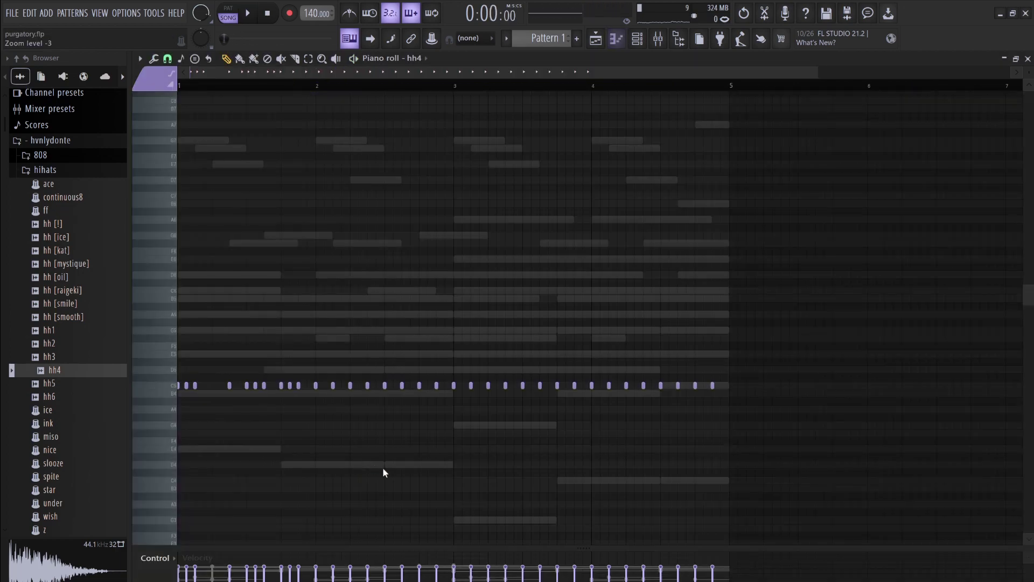
left_click(540, 369)
left_click_drag(846, 467, 307, 328)
key("Delete")
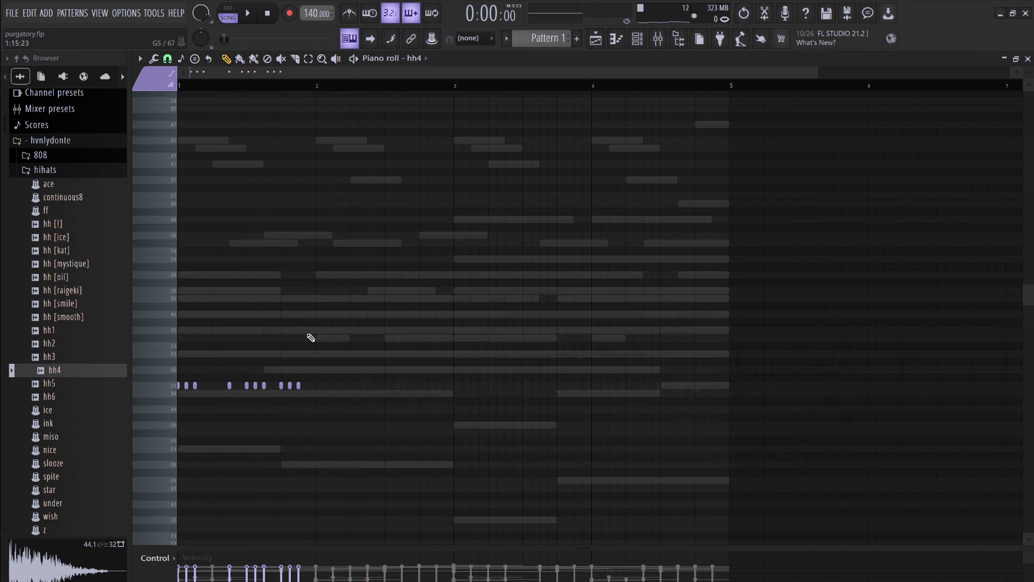
key("ctrl+v")
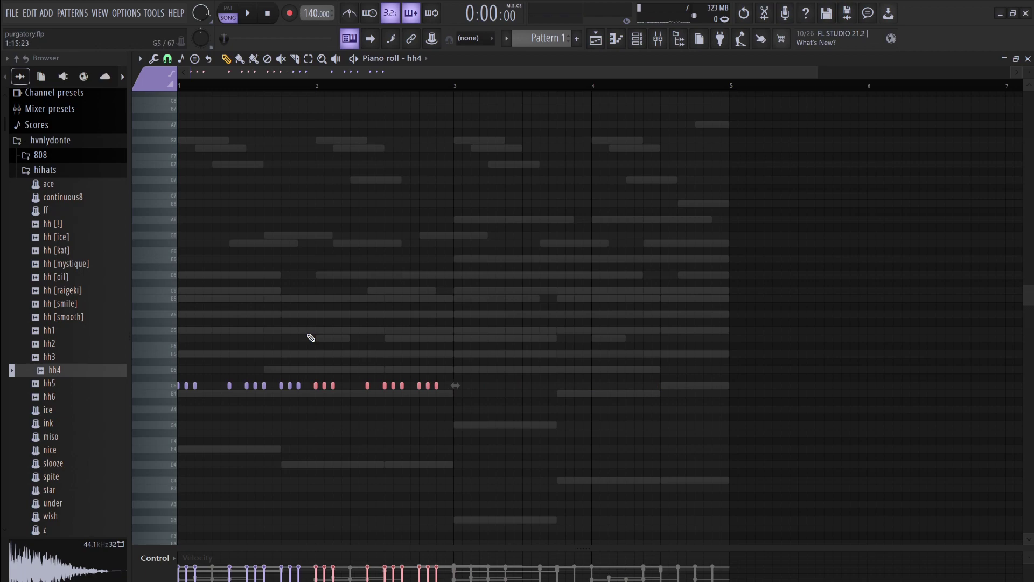
Add a rapid low-velocity hi-hat roll on B4 in the first bar and adjust its timing against playback
key("space")
key("space")
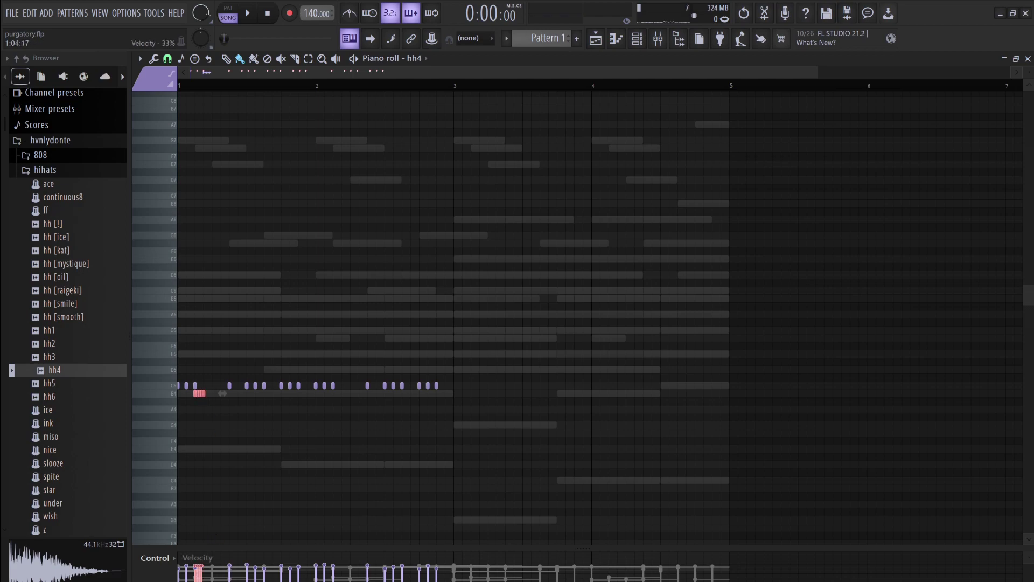
key("space")
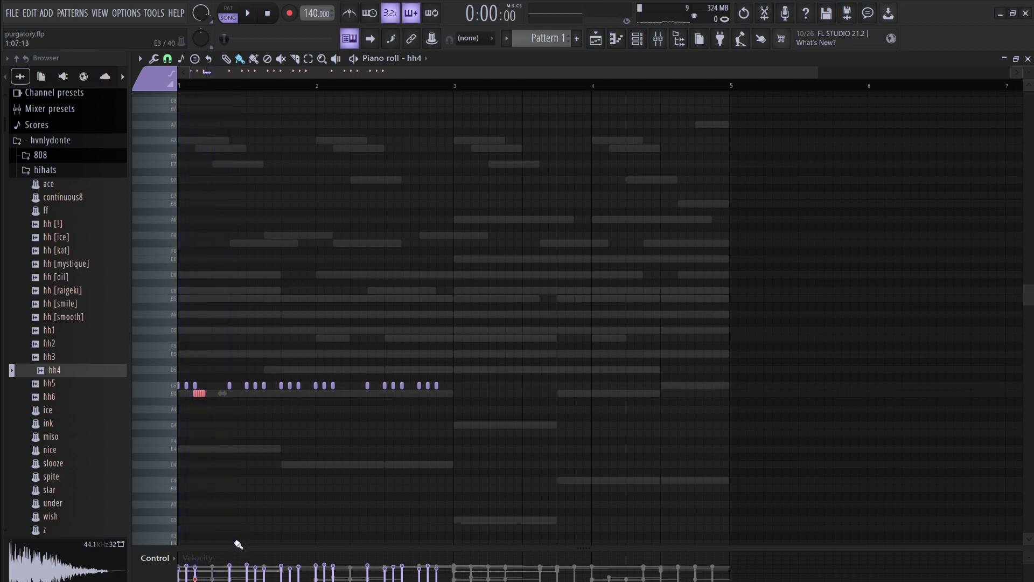
key("space")
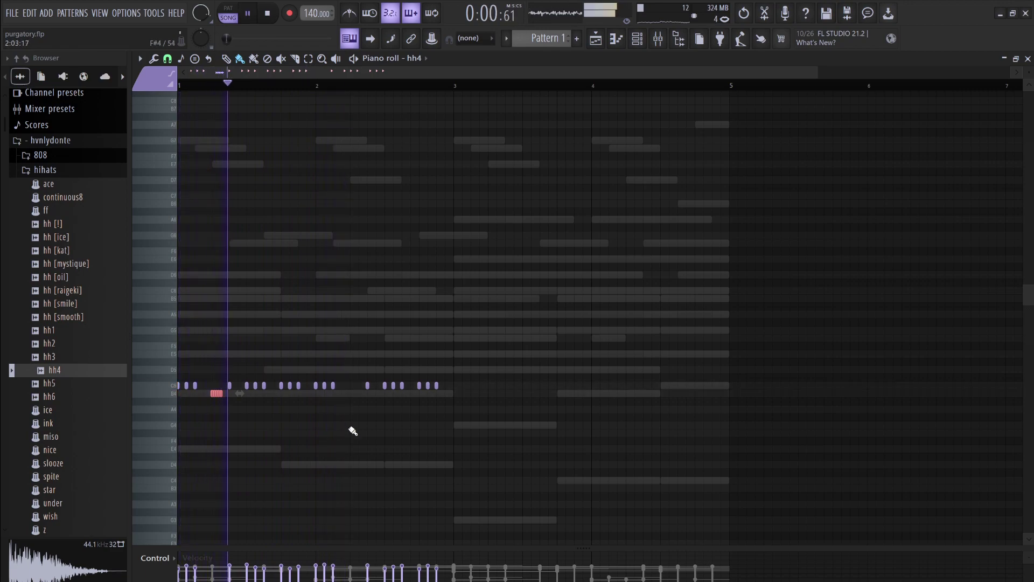
Place a matching hi-hat roll on B4 in bar 2 and nudge it right, auditioning it with playback
left_click(340, 394)
key("space")
key("space")
key("shift+Right")
key("shift+Right")
key("shift+Right")
key("shift+Right")
key("shift+Right")
key("shift+Right")
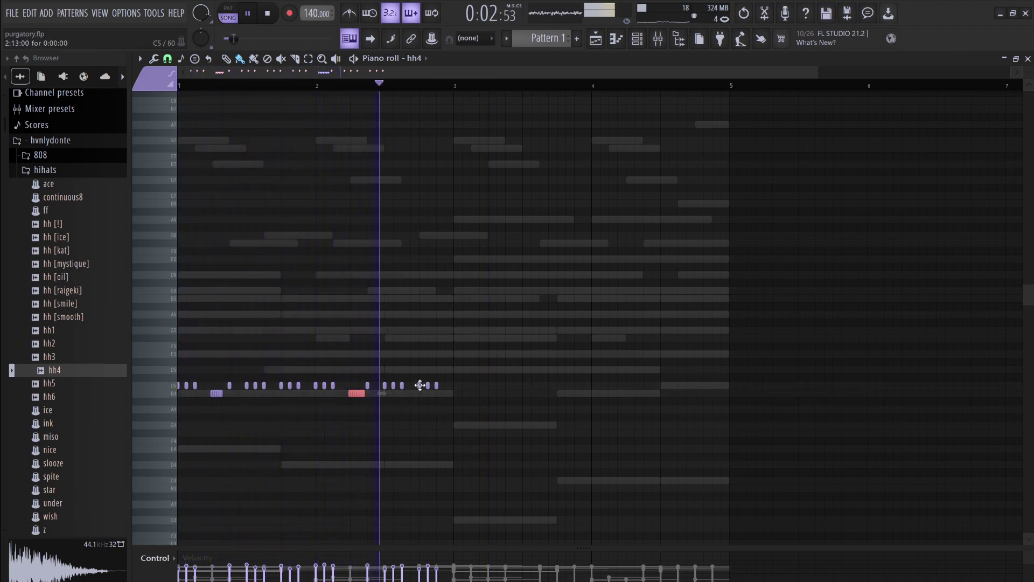
Add a short hi-hat roll on D5 near the end of bar 2, shift it earlier, and follow it with a note on B4
left_click(444, 369)
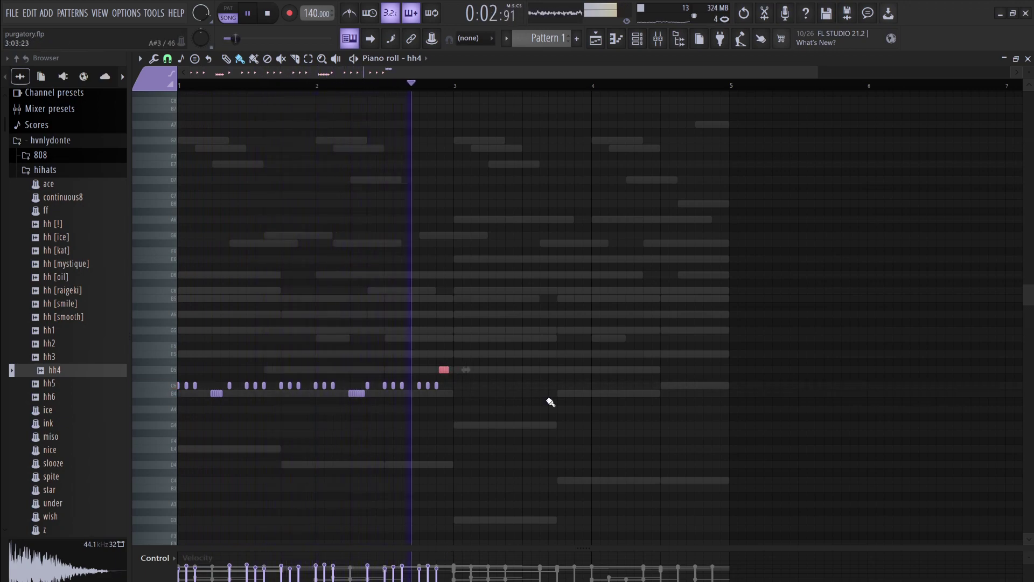
key("space")
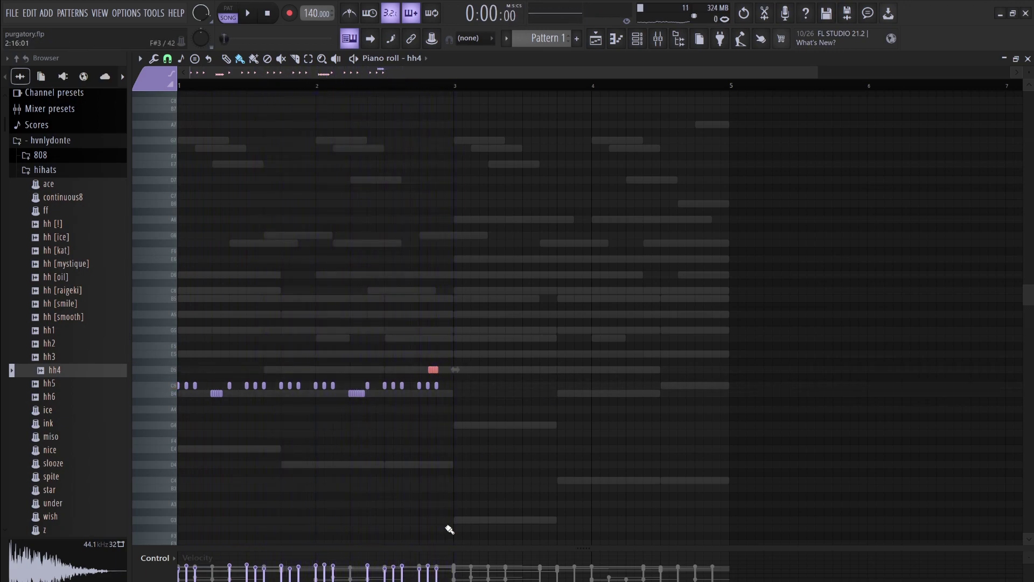
key("space")
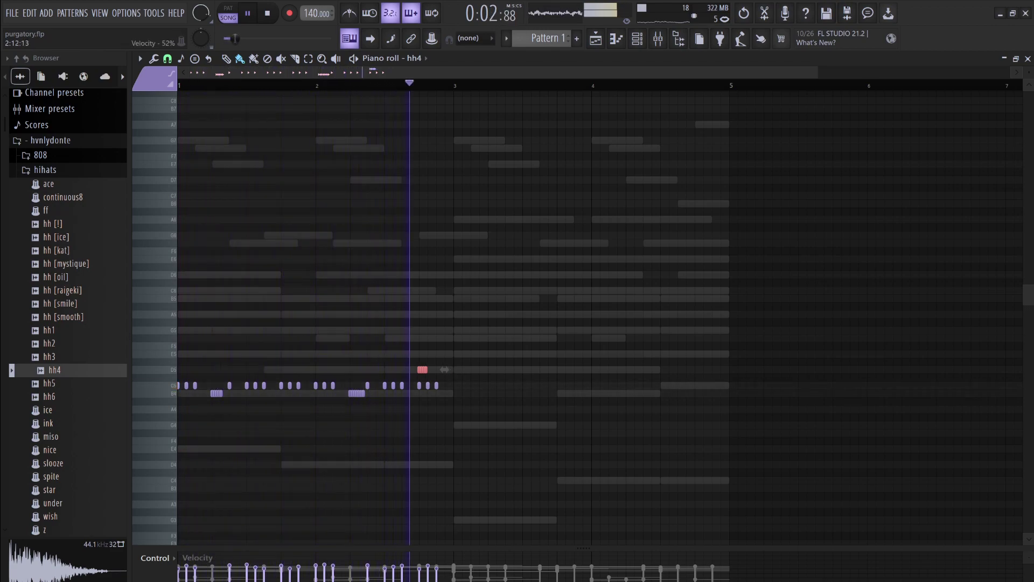
key("space")
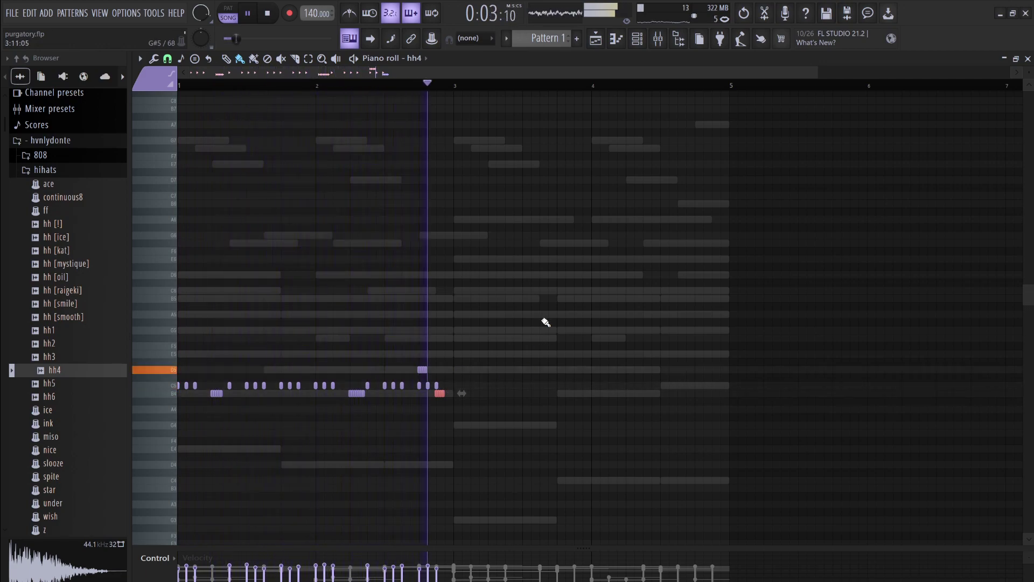
Duplicate the two-bar hi-hat pattern into bars 3 and 4, clear the selection, and play it back
key("space")
key("ctrl+b")
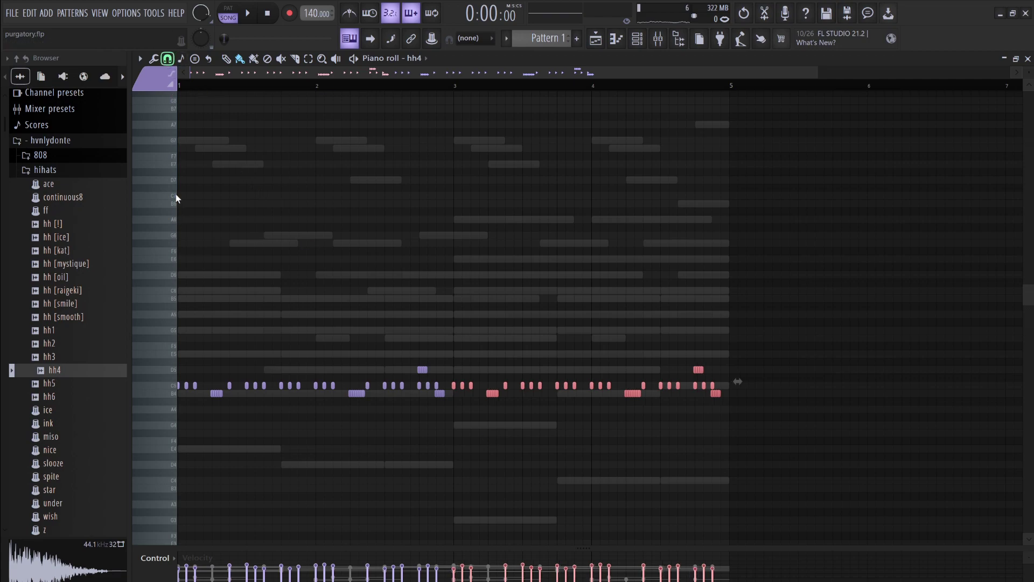
key("Delete")
key("ctrl+b")
key("shift+Right")
key("Delete")
left_click_drag(456, 89, 178, 89)
key("ctrl+b")
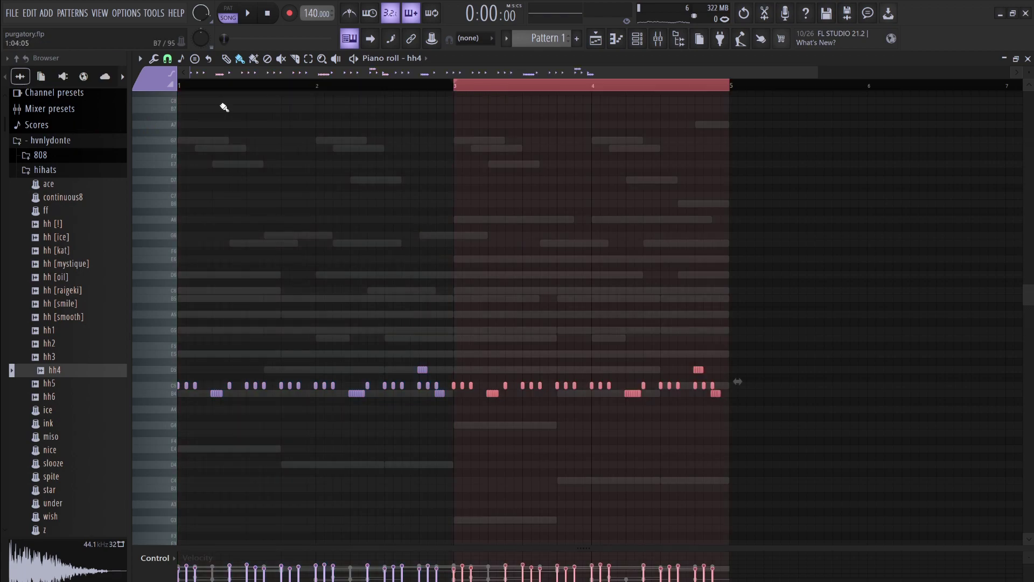
left_click(252, 89)
key("space")
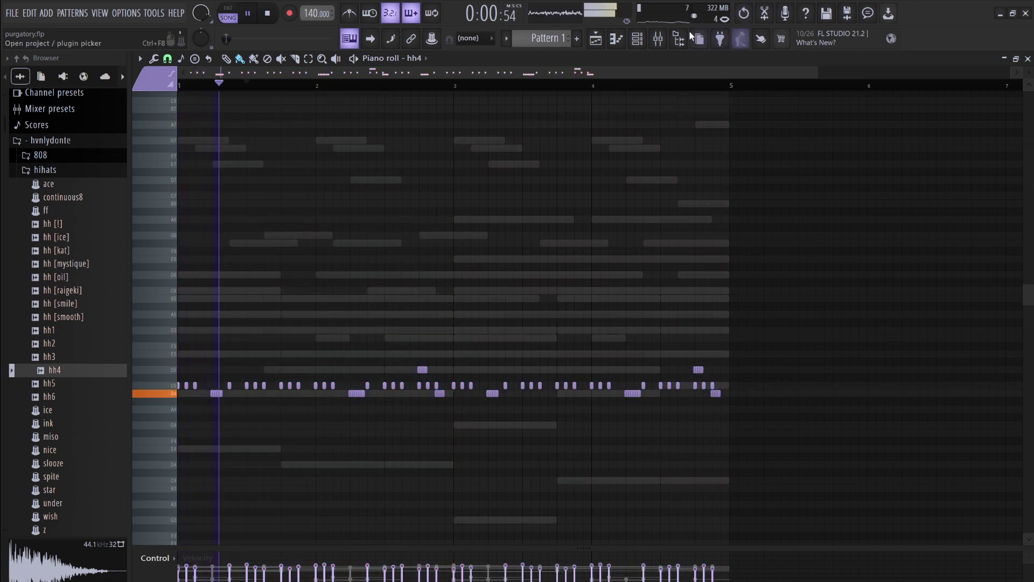
Load the klap(focus) sample from the klap folder as a new channel below hh4
left_click(639, 39)
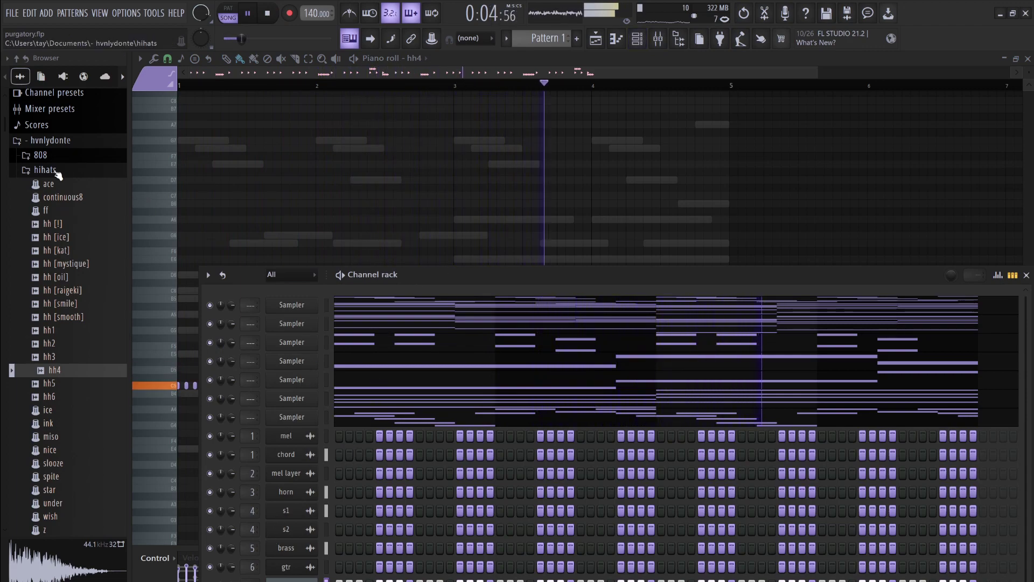
left_click(95, 169)
left_click(75, 281)
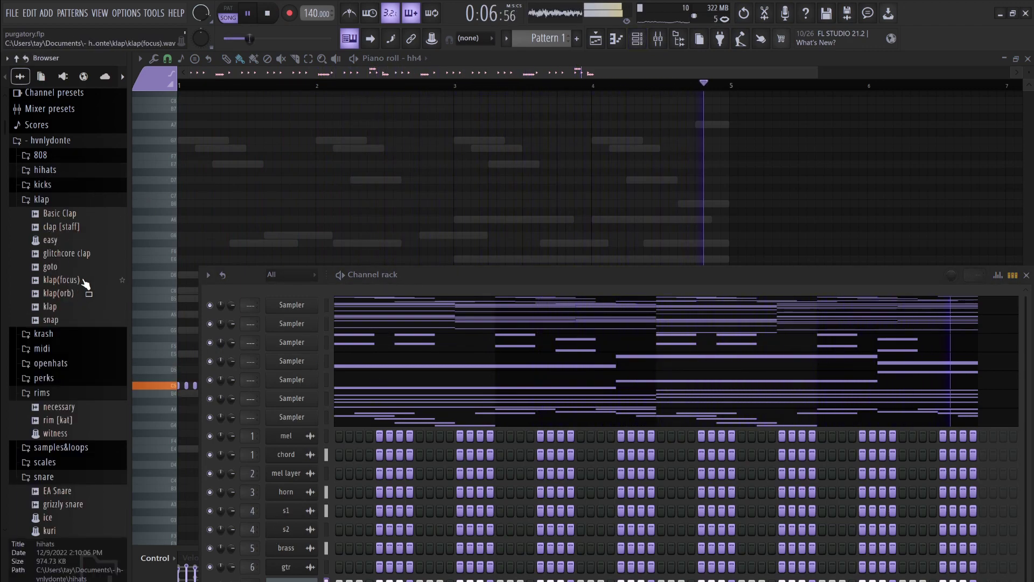
left_click_drag(78, 284, 314, 521)
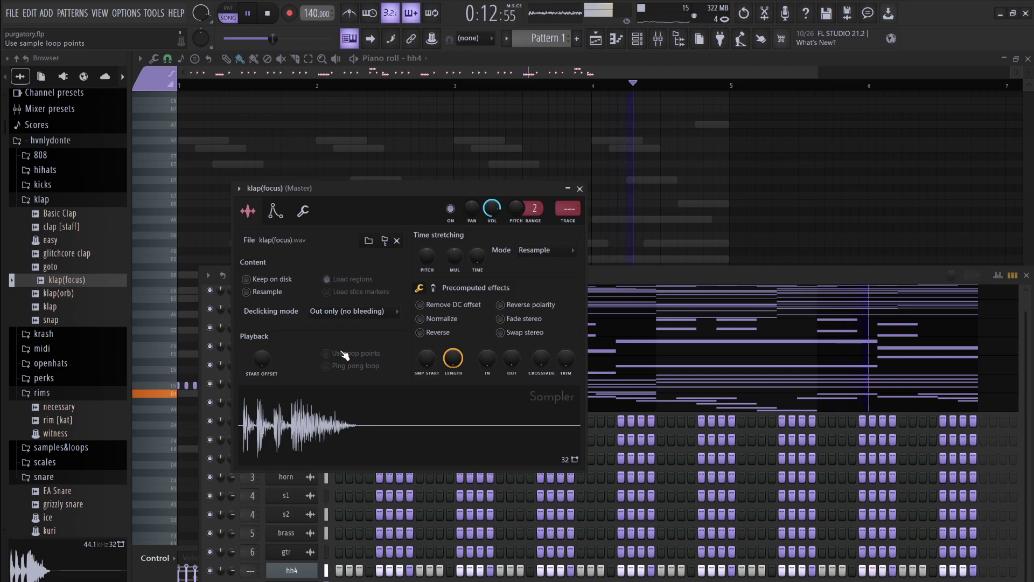
key("F6")
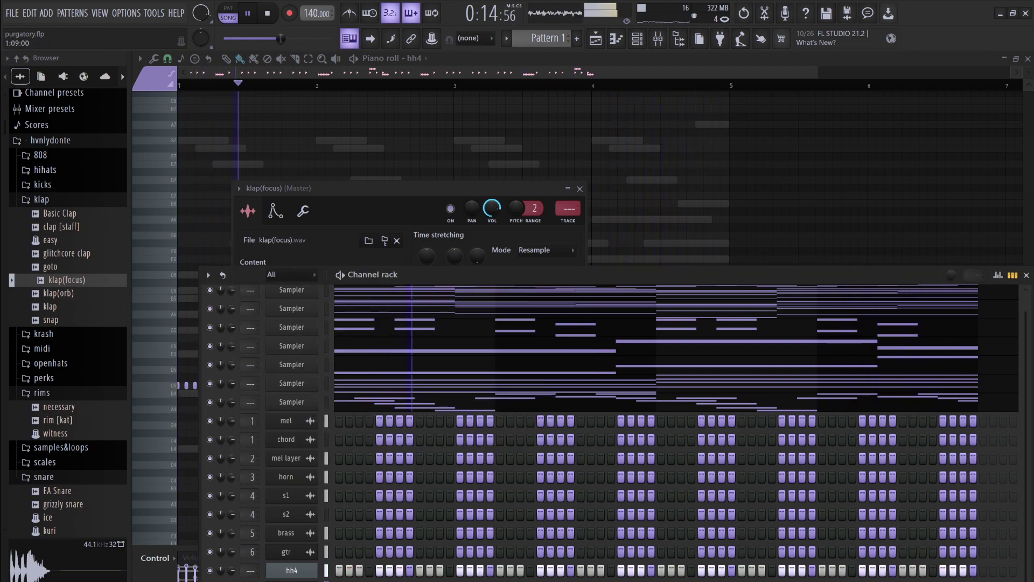
Boost the klap(focus) sample slightly with its precomputed effects and start playback
key("space")
left_click(290, 581)
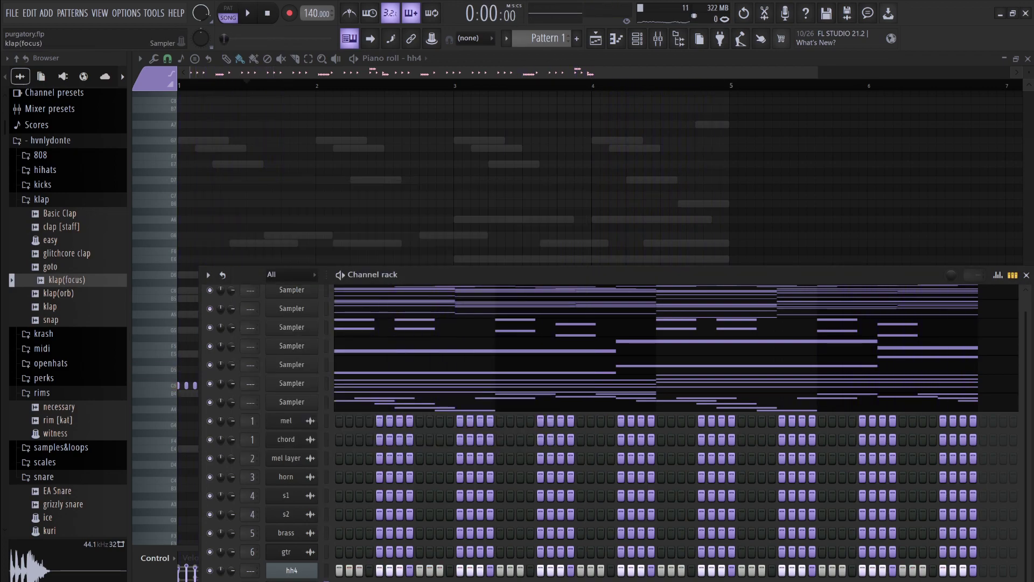
left_click(290, 581)
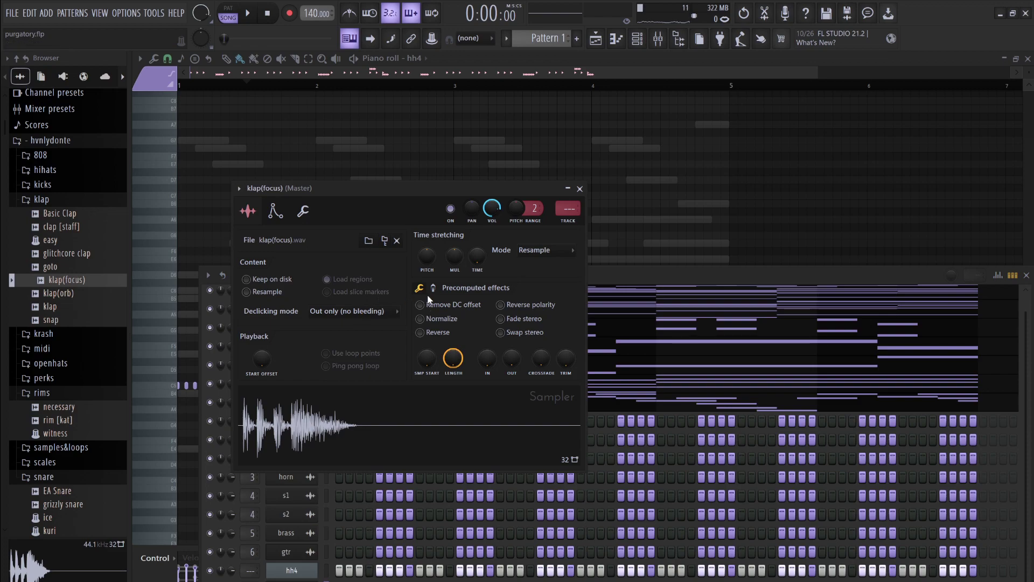
left_click(435, 288)
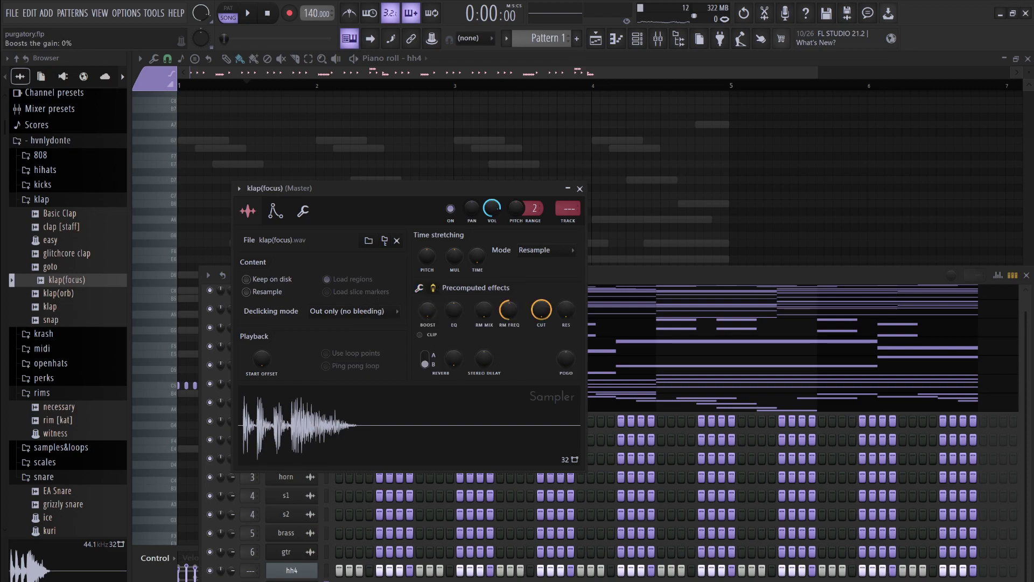
left_click_drag(427, 310, 427, 299)
key("space")
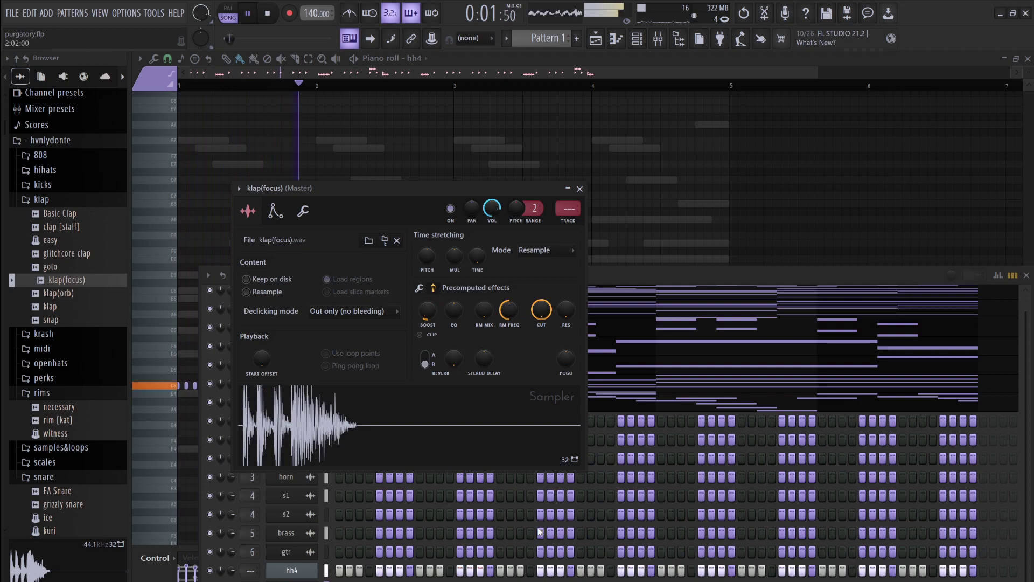
Place klap(focus) hits on beat 3 of each bar plus two extra in bar 4, lowering the first extra hit's velocity to about 63%
left_click(580, 581)
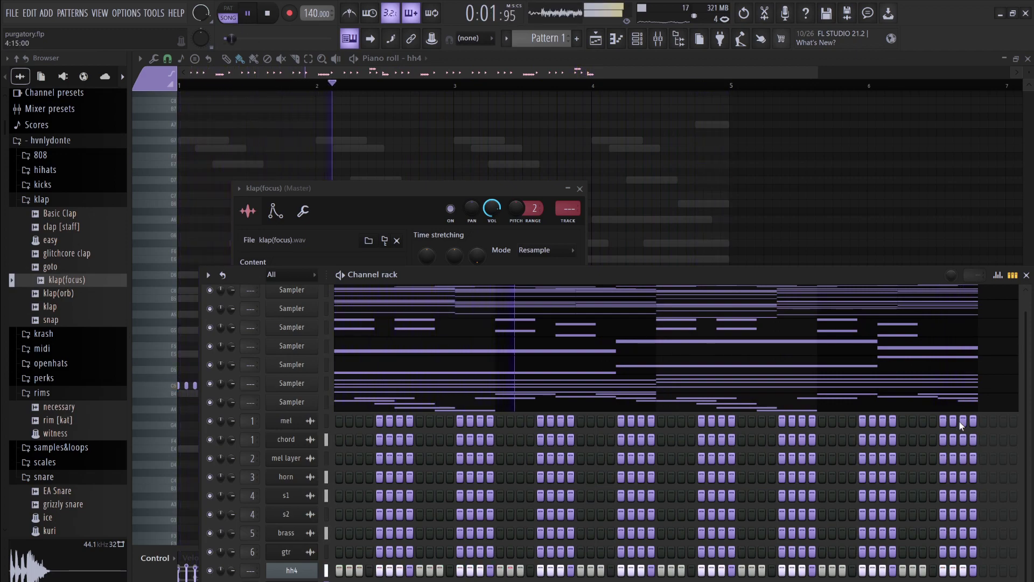
left_click(998, 276)
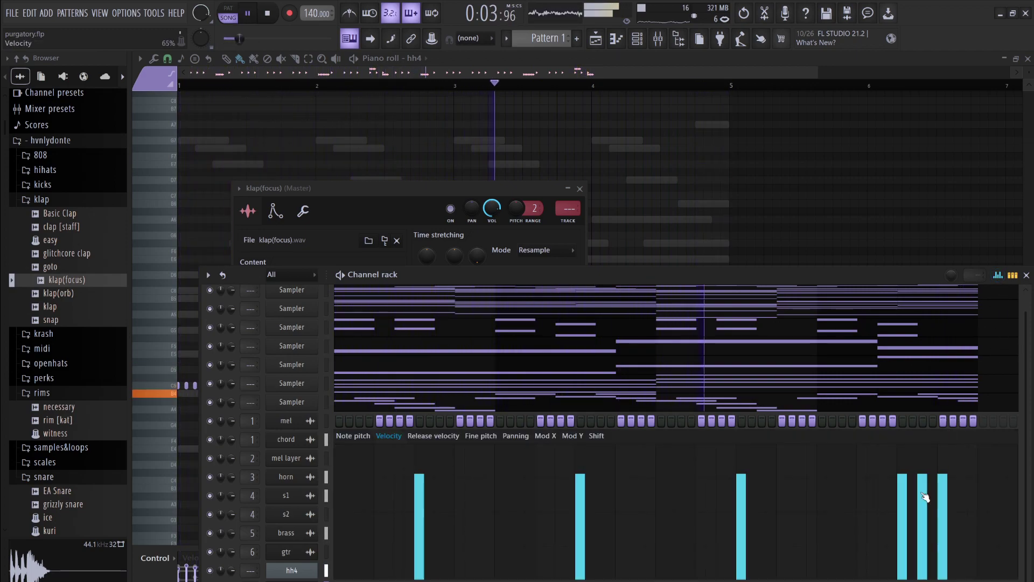
left_click(922, 493)
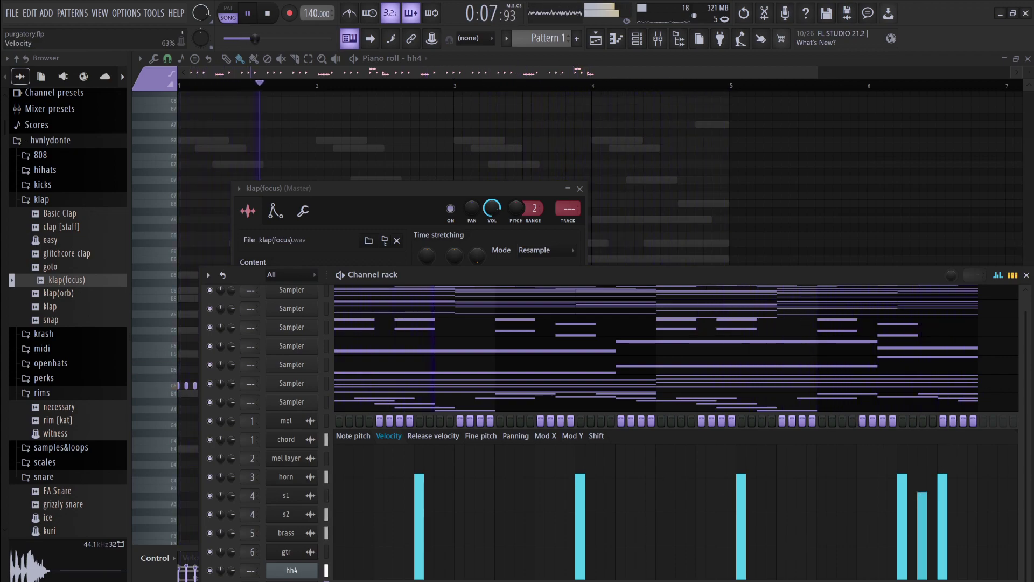
Load the snare [3] sample from the $donte kit's snare folder as a new channel
left_click(54, 201)
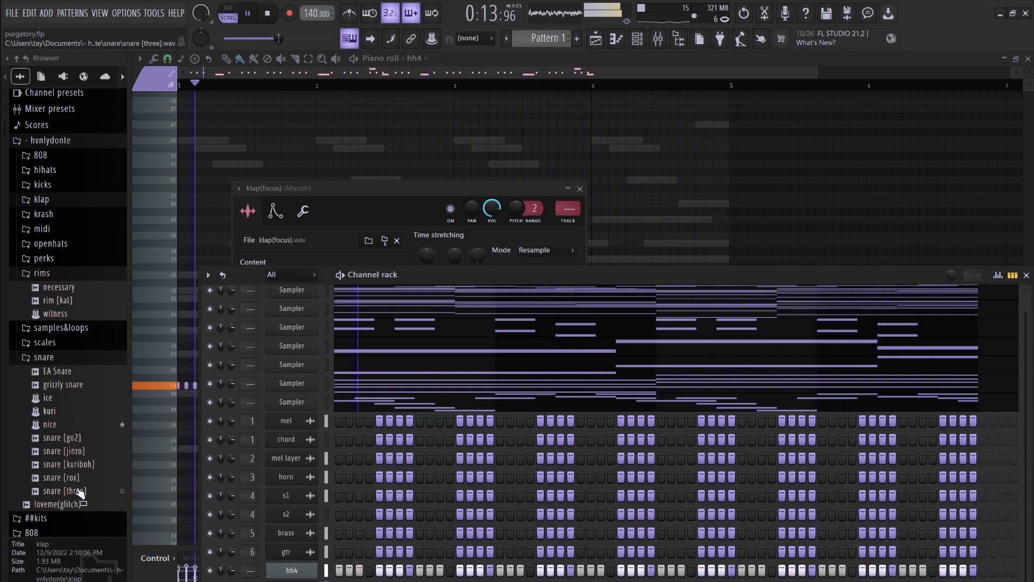
scroll(78, 371, "down", 10)
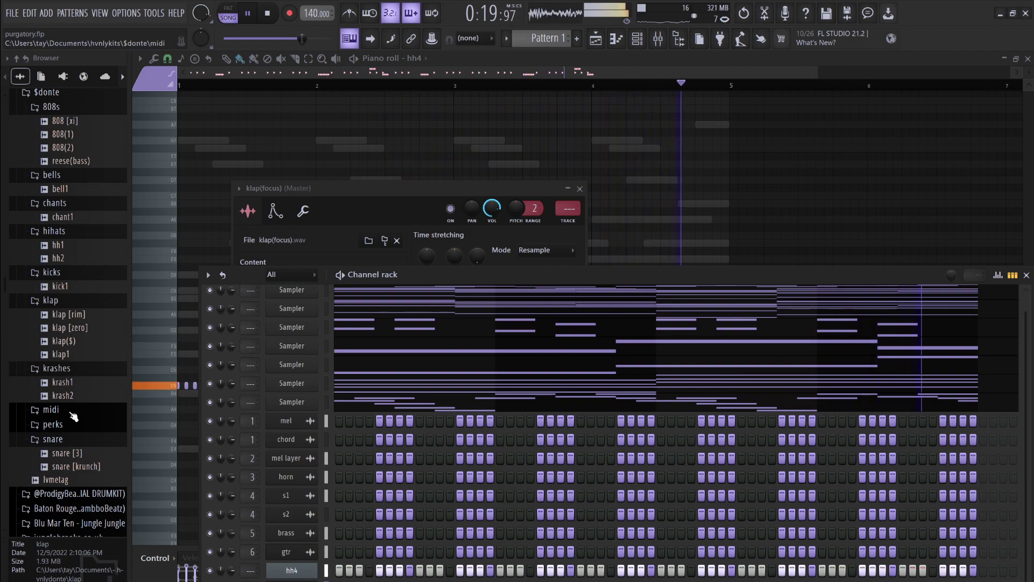
left_click(76, 455)
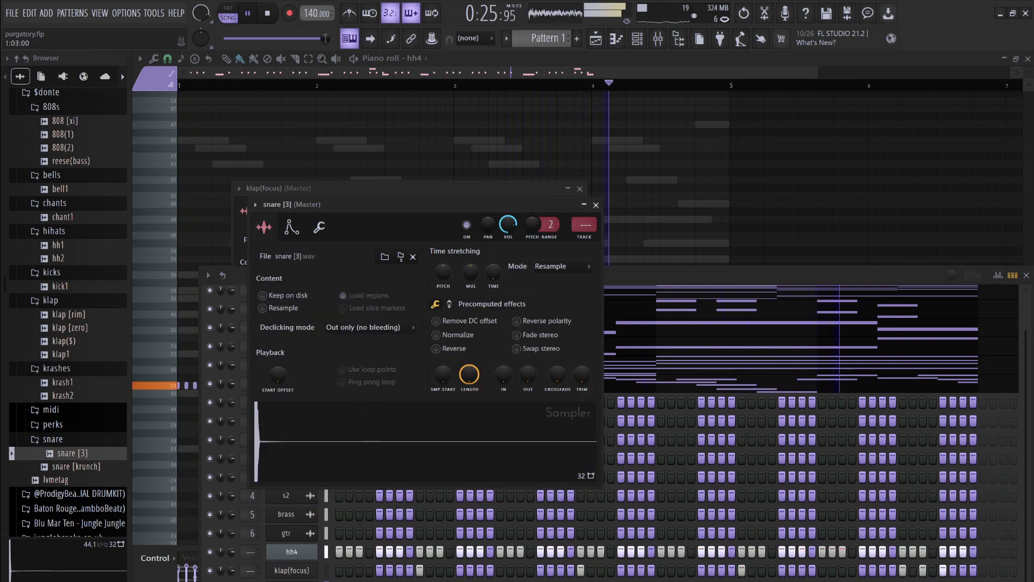
key("F6")
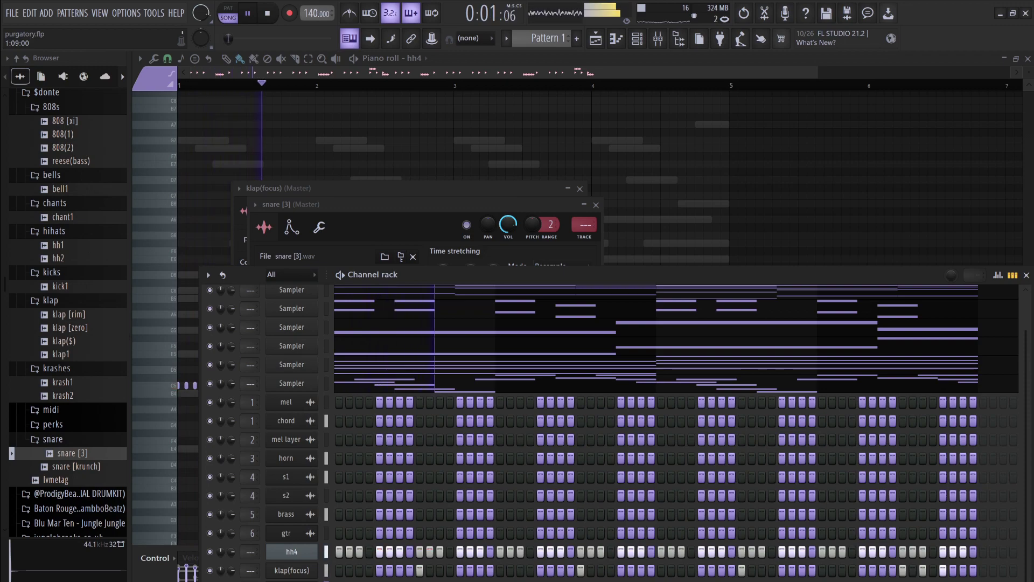
Program six snare [3] hits across the first two bars, auditioning the placement with playback
key("space")
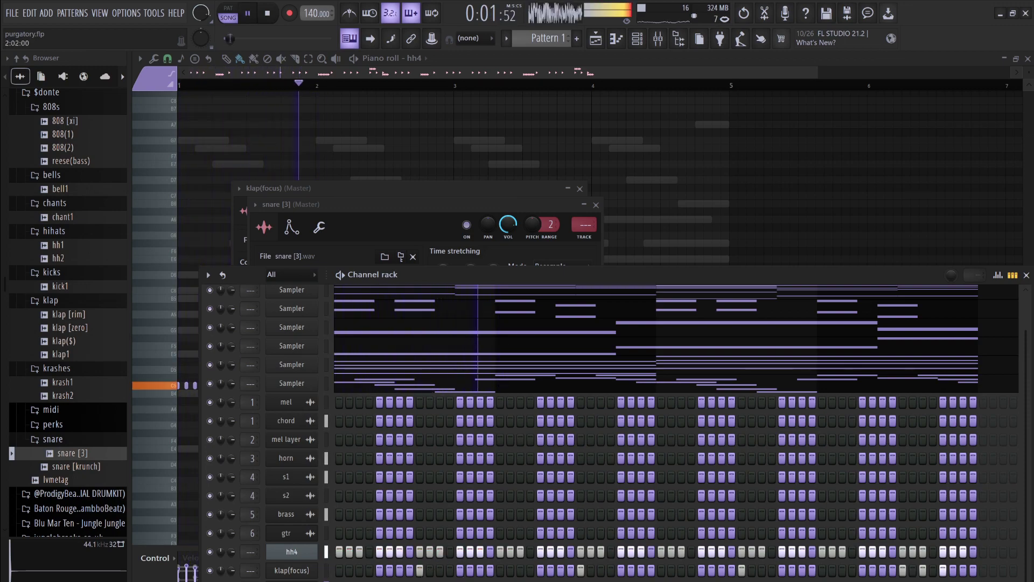
key("space")
key("space")
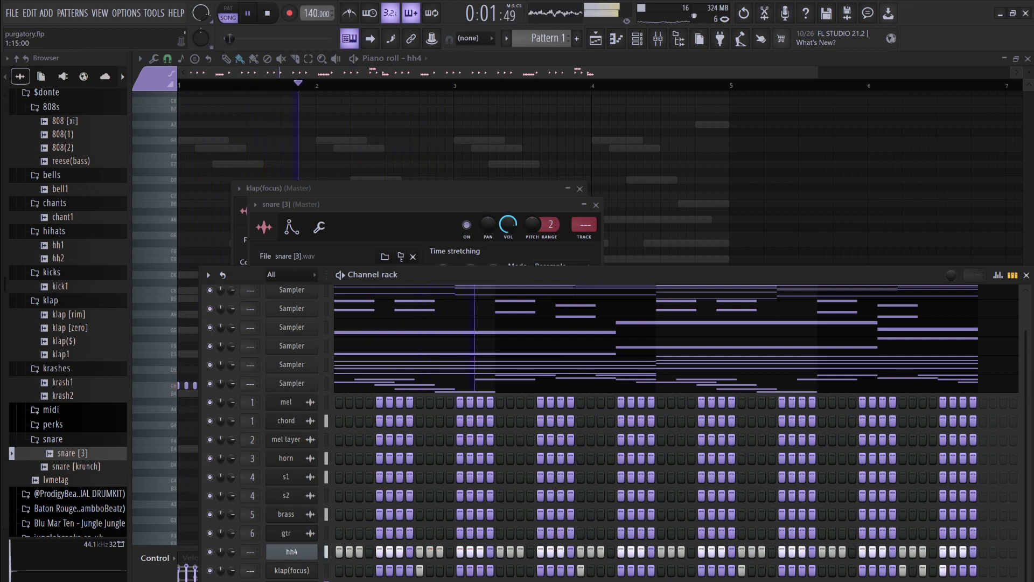
key("space")
key("space")
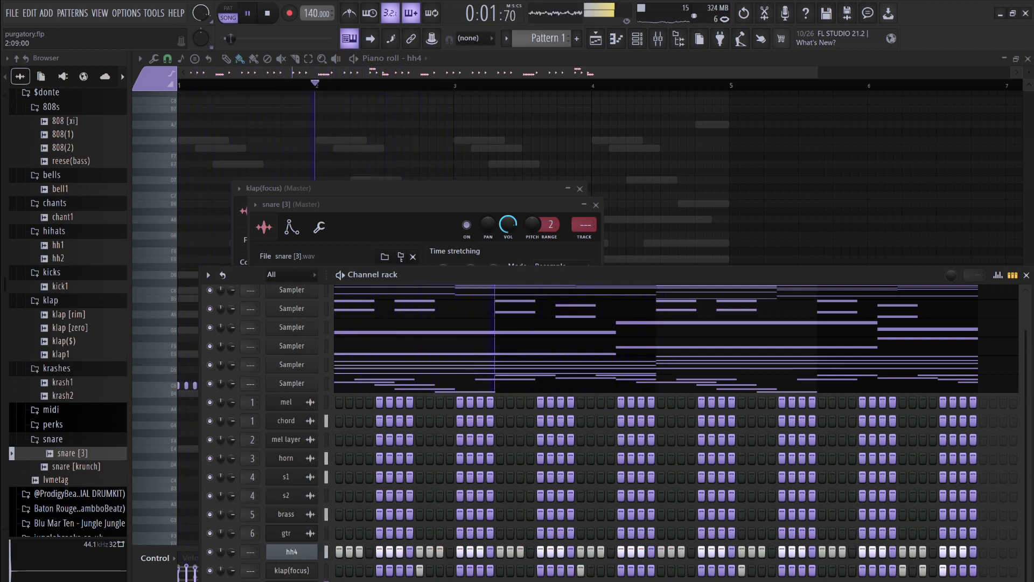
key("space")
key("space")
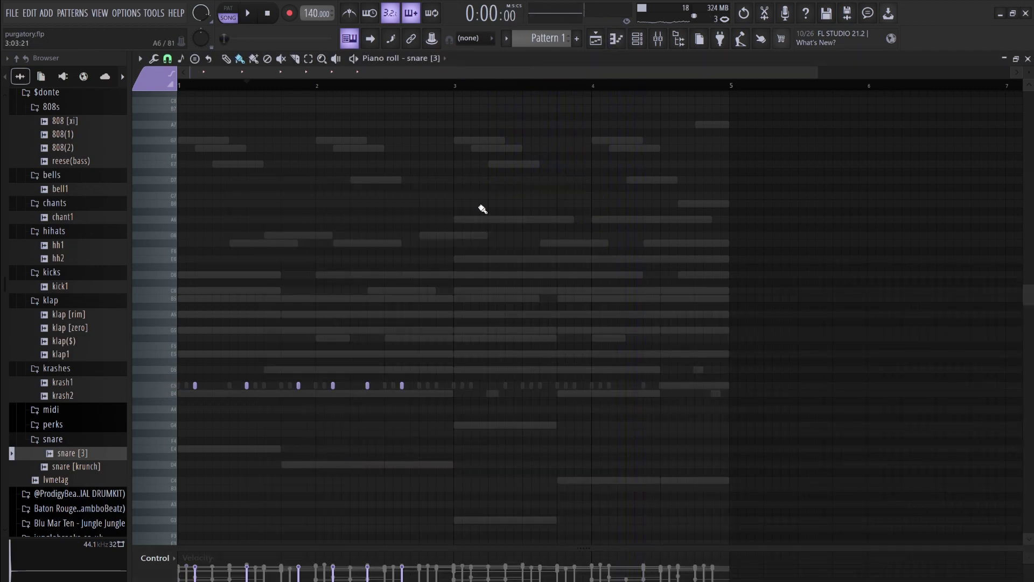
Duplicate the two-bar snare [3] pattern into bars 3 and 4 and play it back
left_click_drag(456, 87, 178, 88)
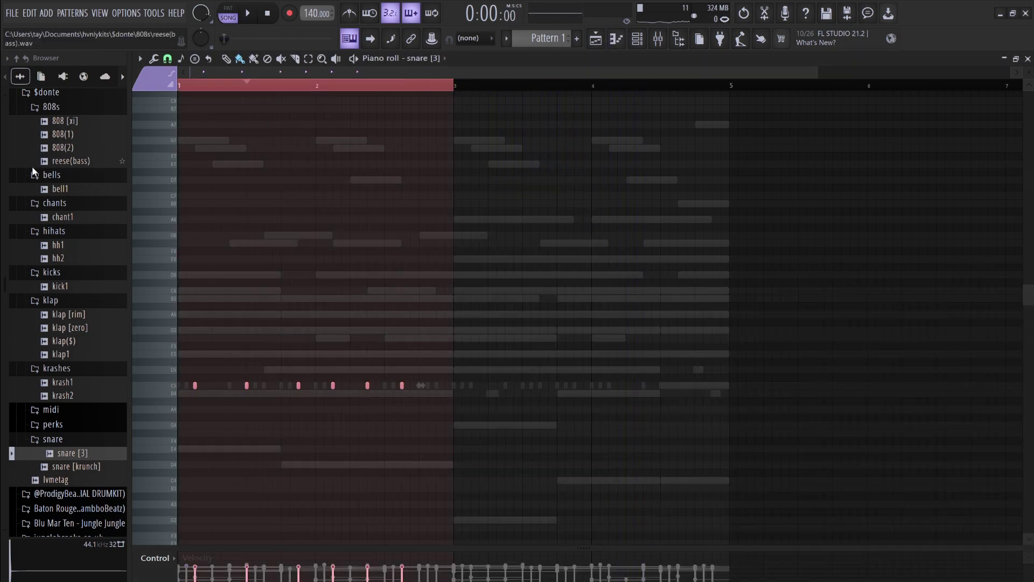
key("ctrl+Right")
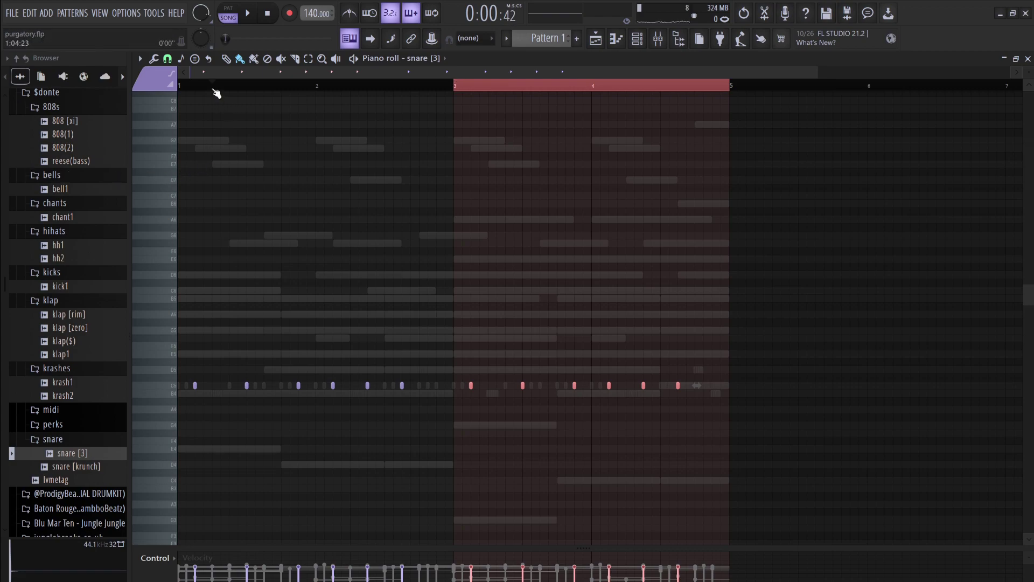
left_click(213, 90, "ctrl")
key("space")
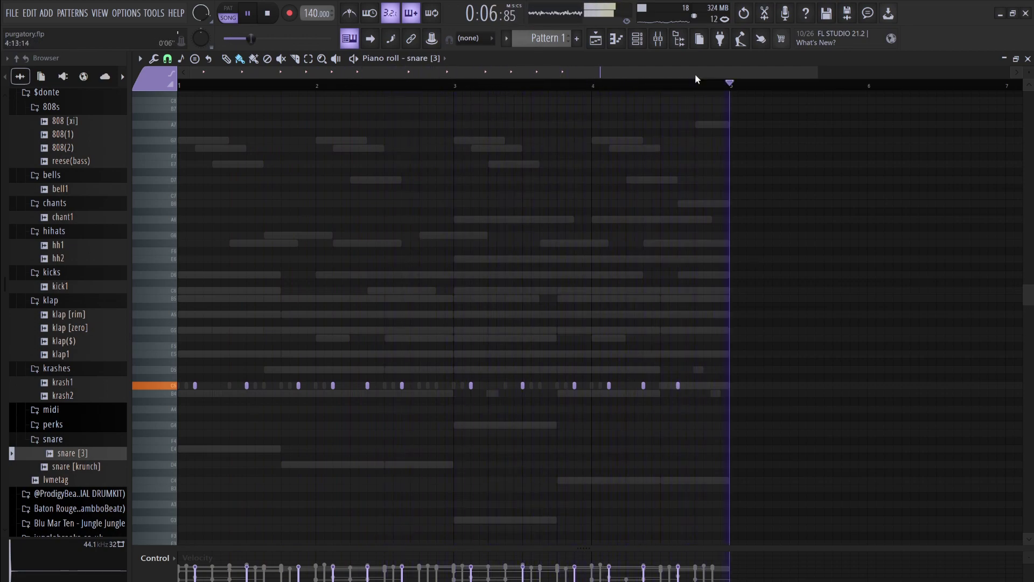
Preview krash1 from the $donte kit's krashes folder and load it as a new channel below snare [3]
left_click(636, 39)
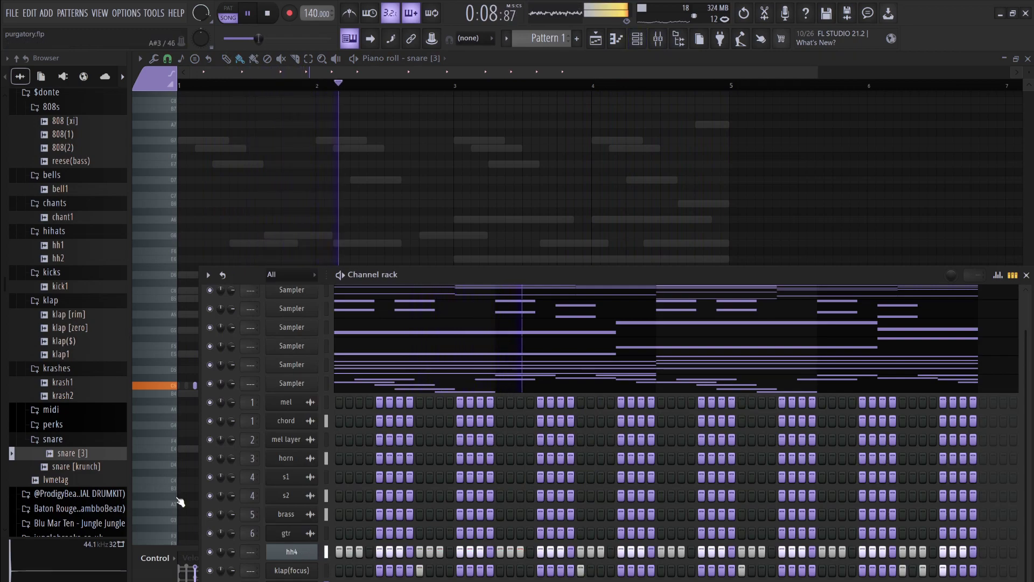
left_click(68, 382)
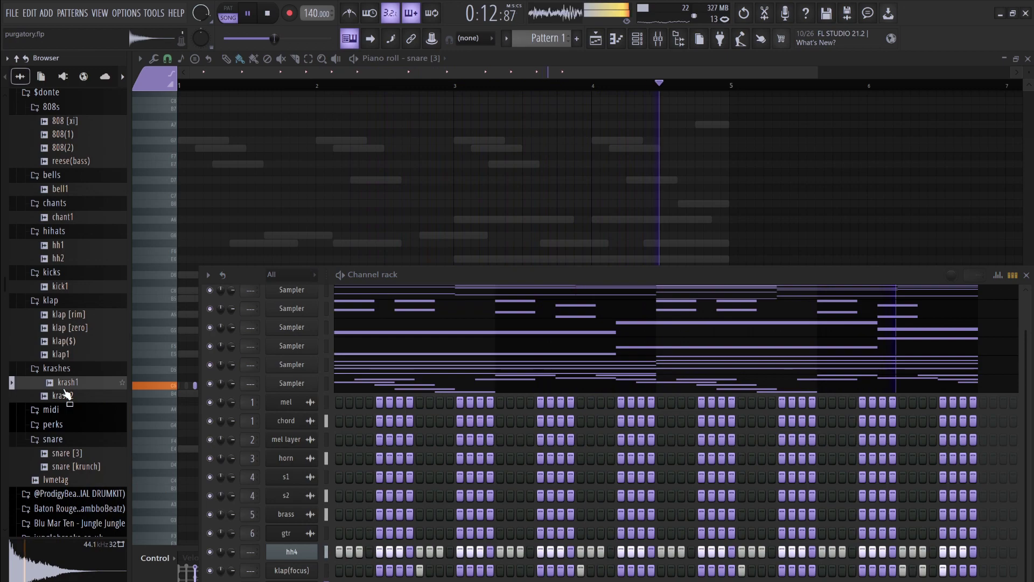
left_click_drag(61, 389, 277, 560)
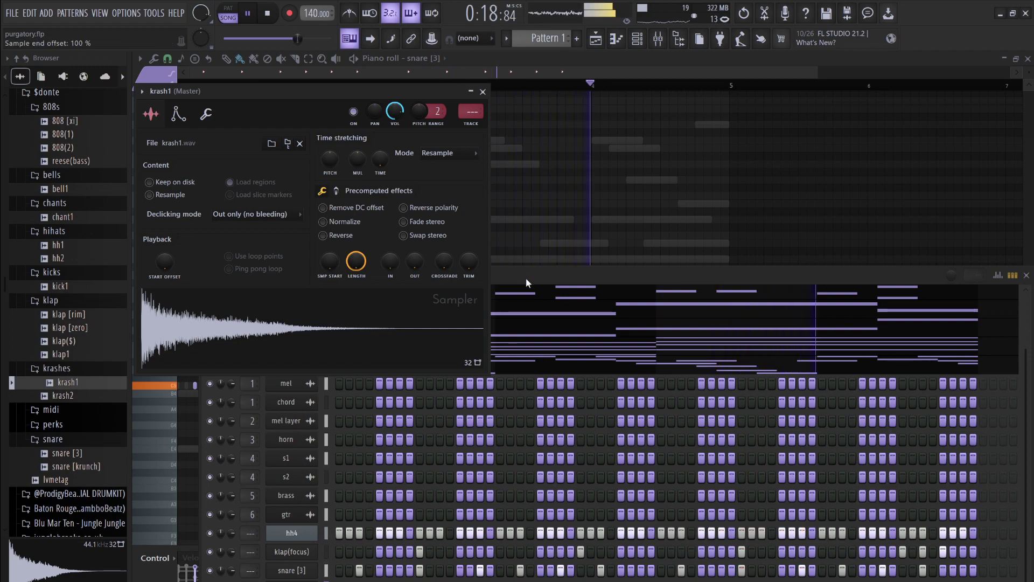
left_click(556, 288)
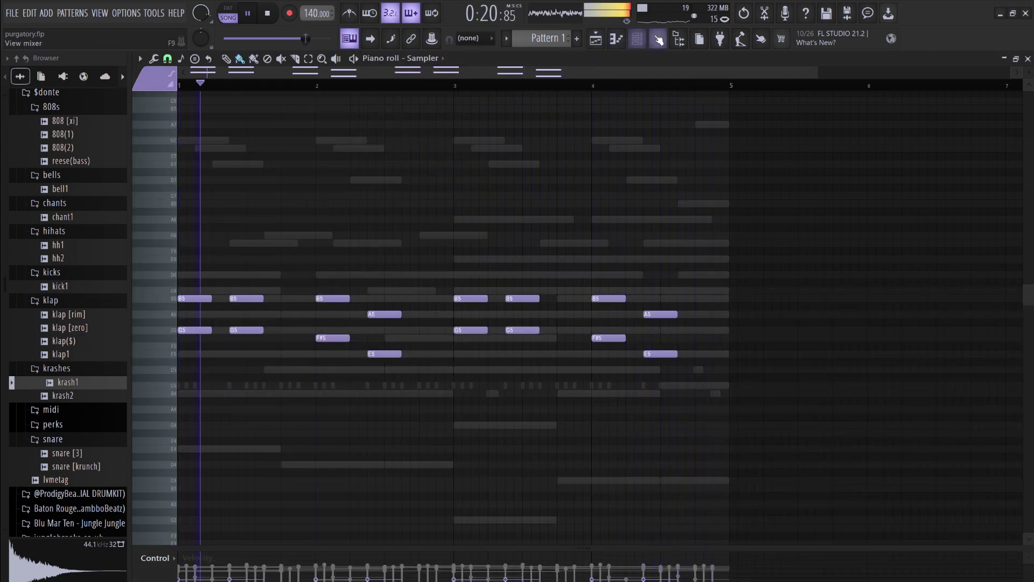
left_click(637, 39)
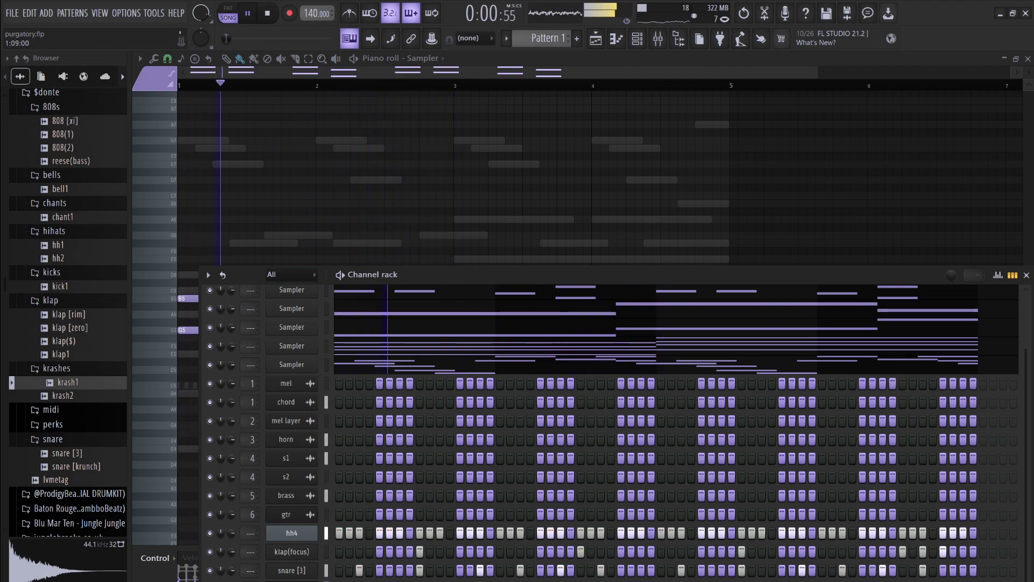
Program four krash1 hits across the first two bars, auditioning them with playback
key("space")
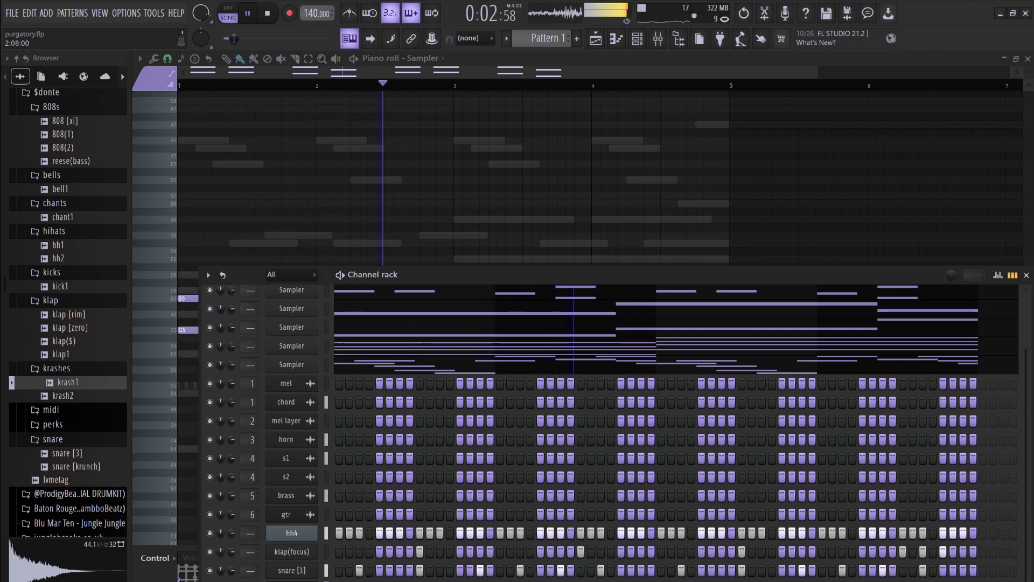
key("space")
key("space")
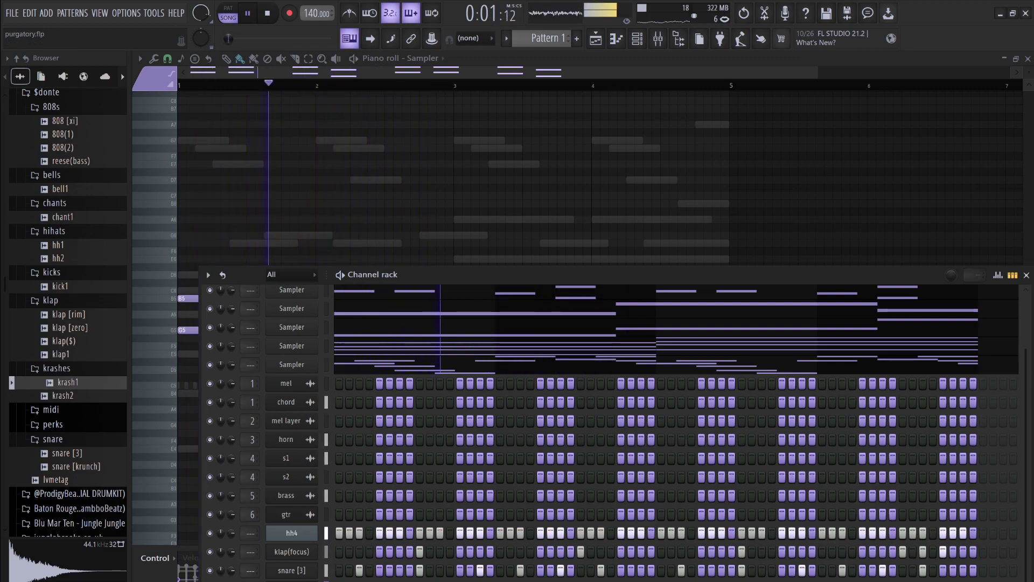
In krash1's piano roll, duplicate the four hits and align the copies to the start of bar 3
key("F7")
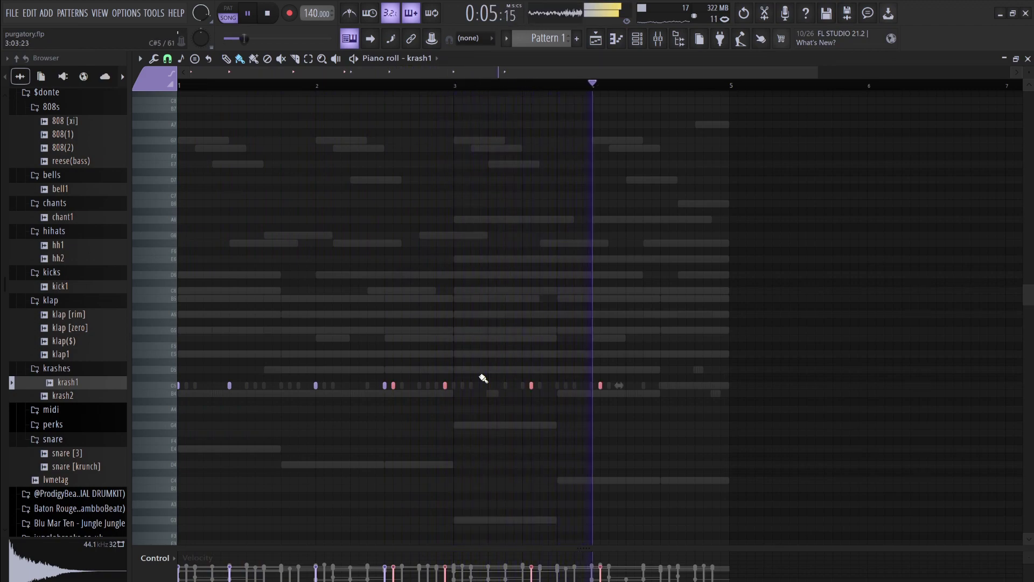
key("shift+Left")
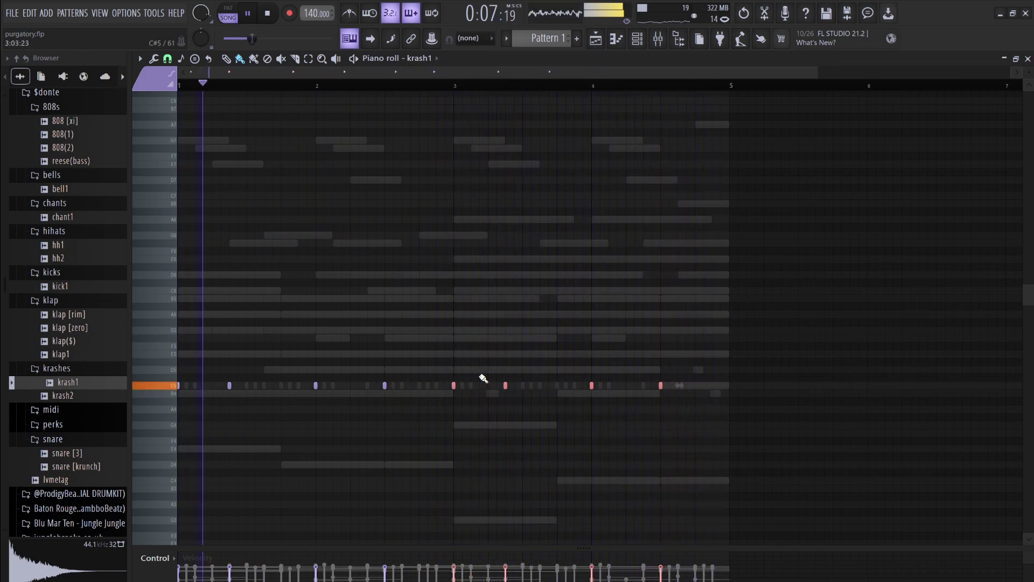
key("space")
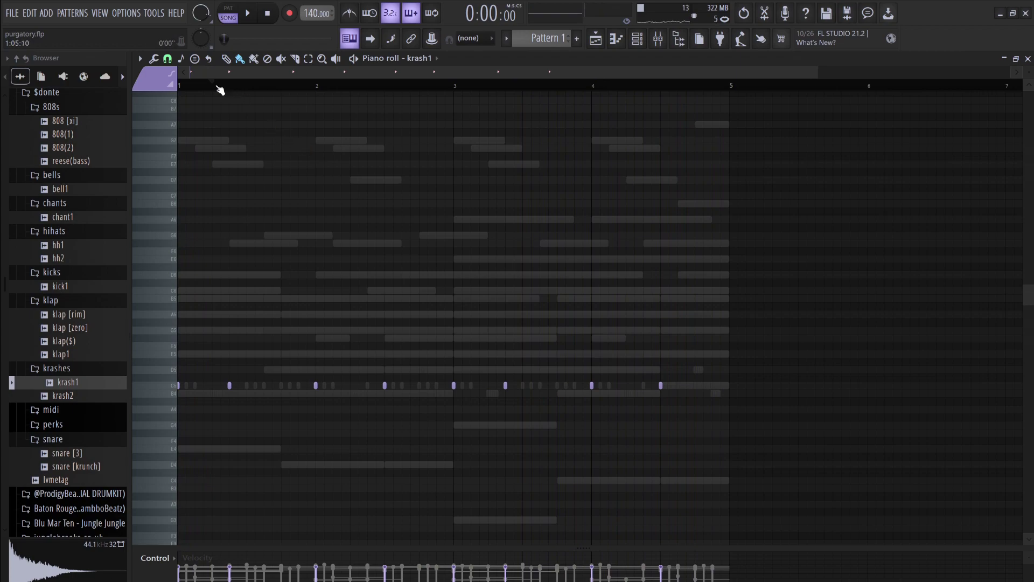
Load 808 [xi] from the $donte kit's 808s folder below krash1 and enable its volume envelope with 0% decay
left_click(639, 43)
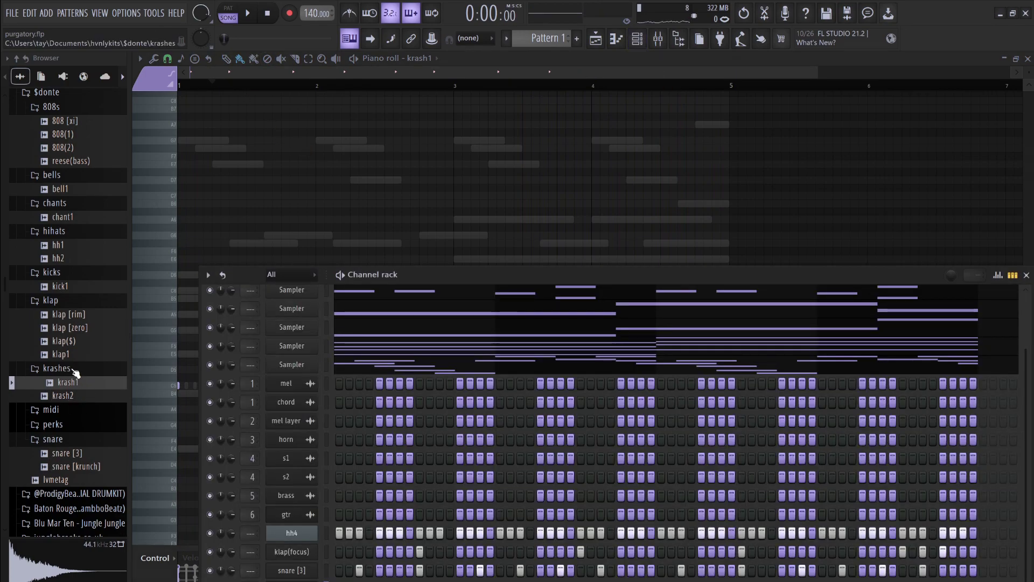
scroll(76, 373, "up", 4)
left_click_drag(62, 280, 291, 579)
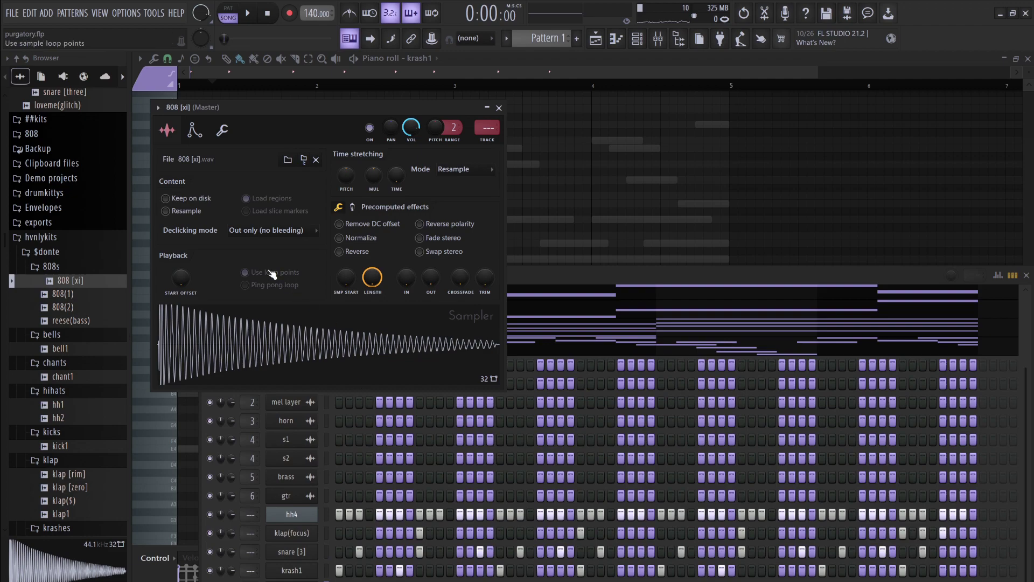
left_click(194, 131)
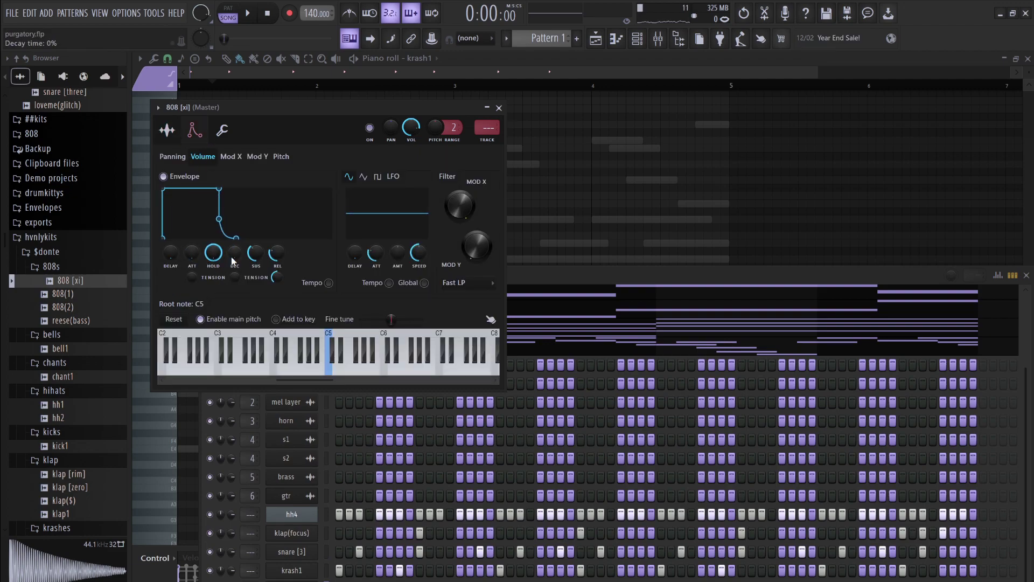
Check the Sampler chord notes, then set 808 [xi] to cut 2 by 2 with its root note at E5
left_click(223, 131)
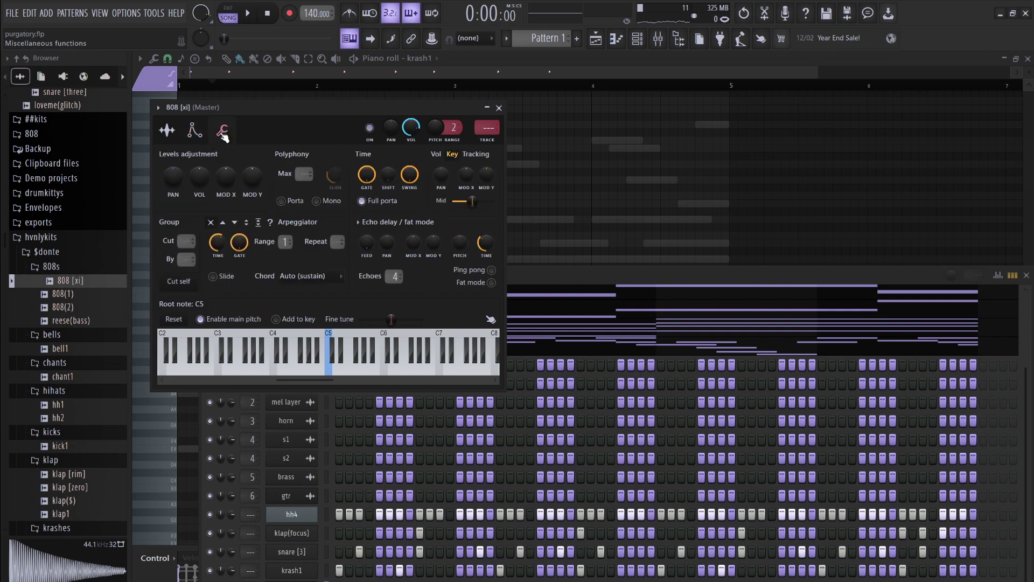
left_click(560, 274)
left_click(390, 325)
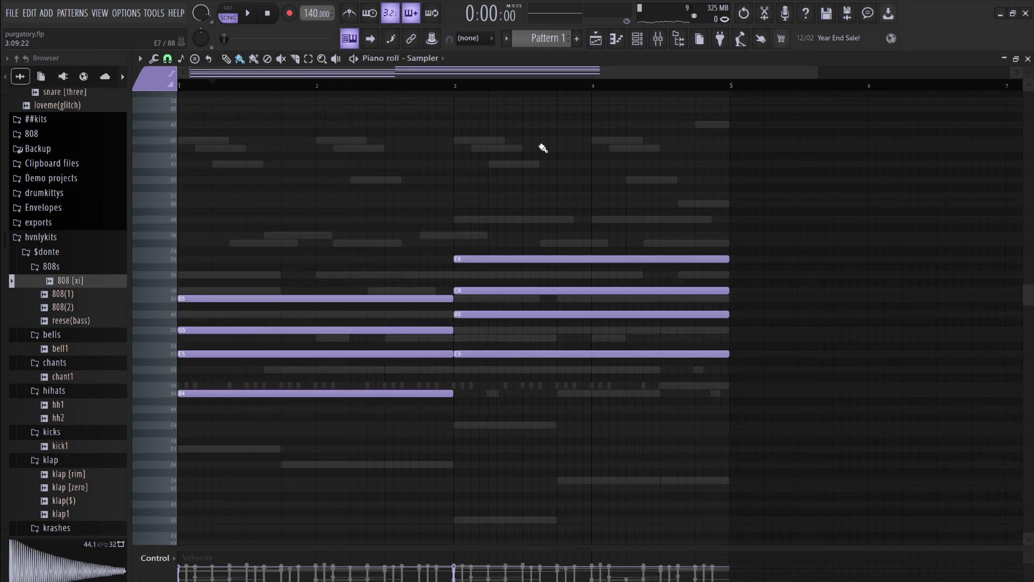
left_click(638, 38)
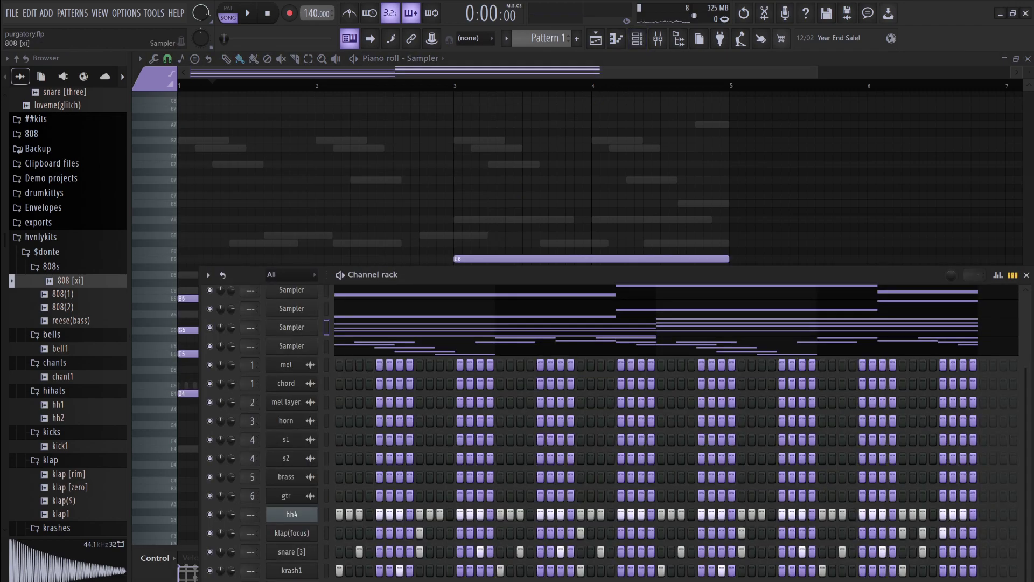
left_click(292, 580)
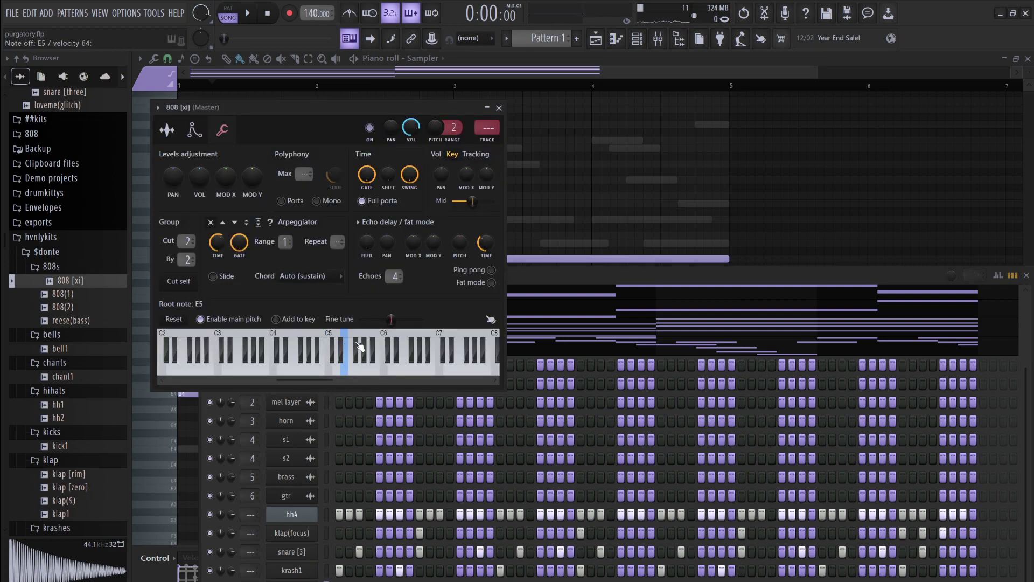
left_click(571, 277)
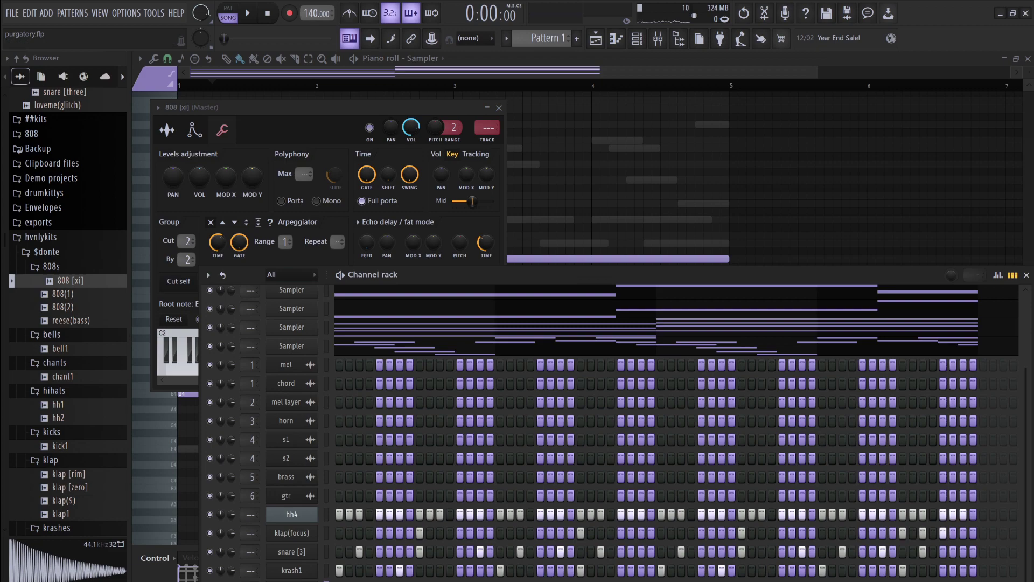
Program six 808 [xi] hits from bar 1 to the start of bar 3, auditioning them with playback
key("space")
key("space")
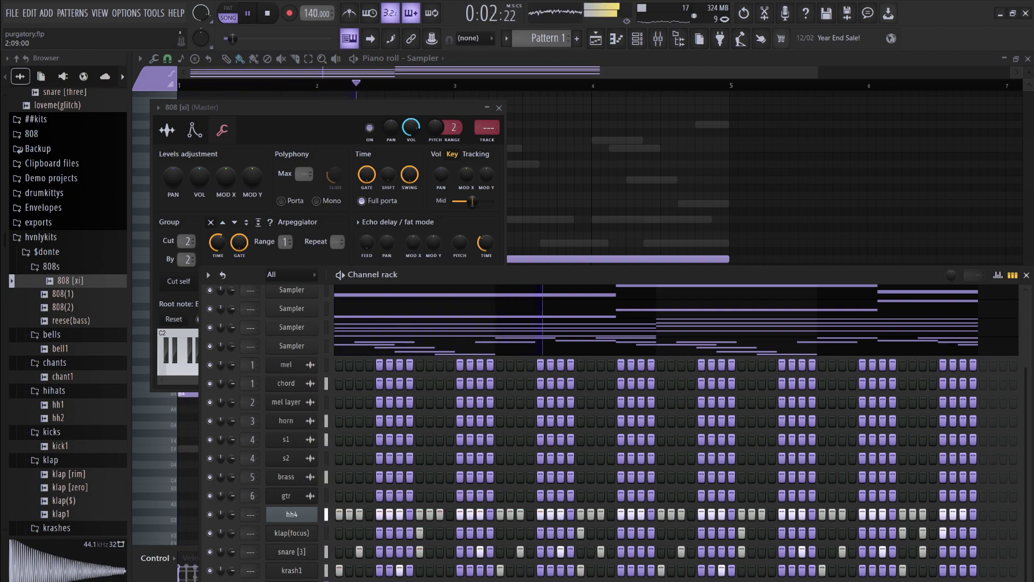
key("space")
key("space")
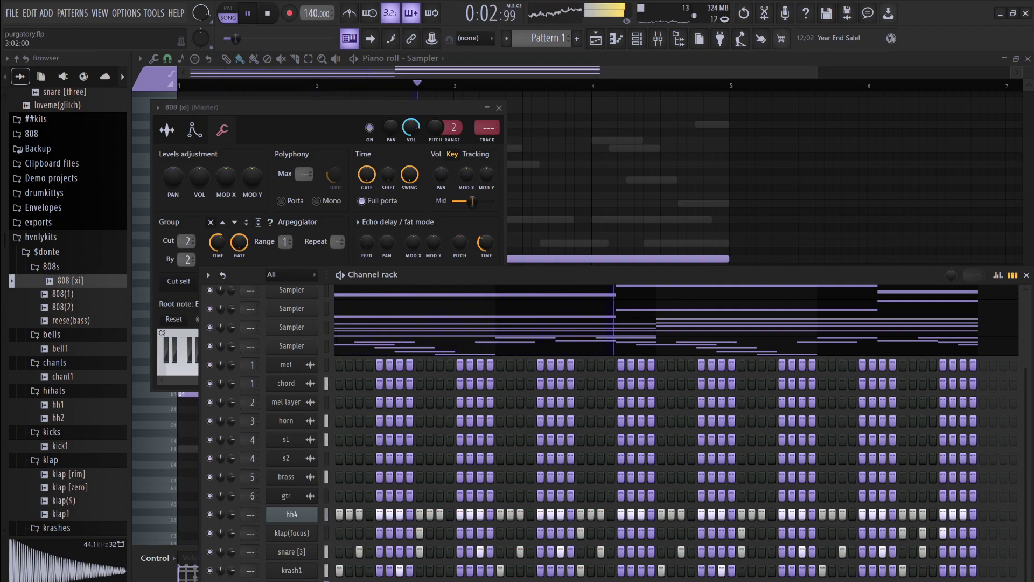
key("space")
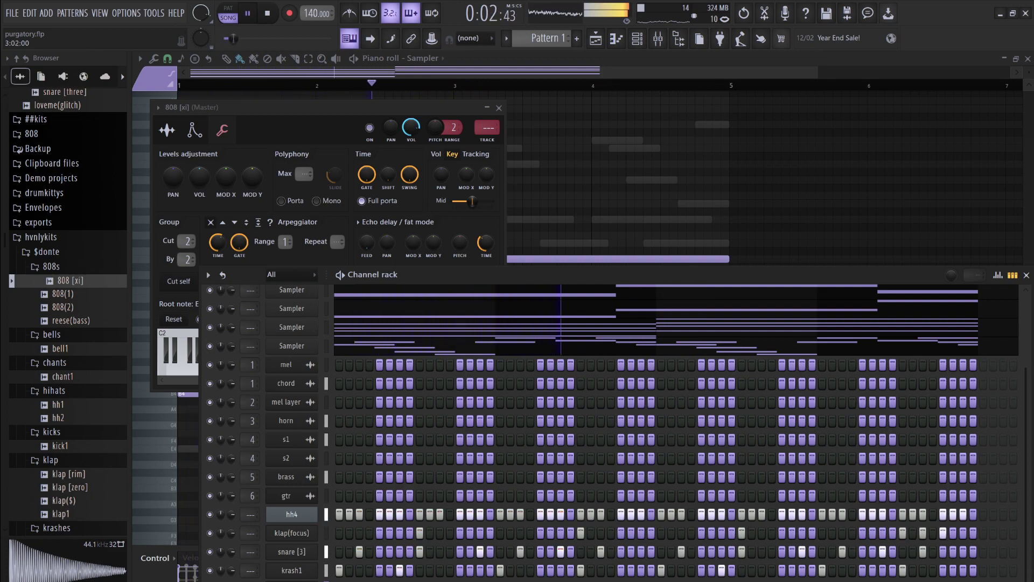
key("space")
key("space")
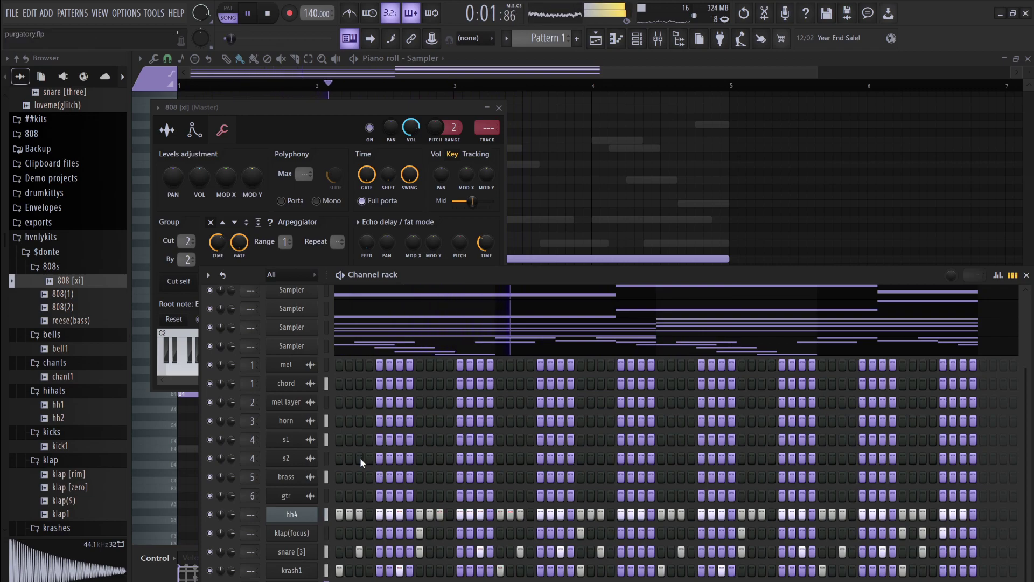
In 808 [xi]'s piano roll, delete the extra hit at the start of bar 3
key("F7")
key("space")
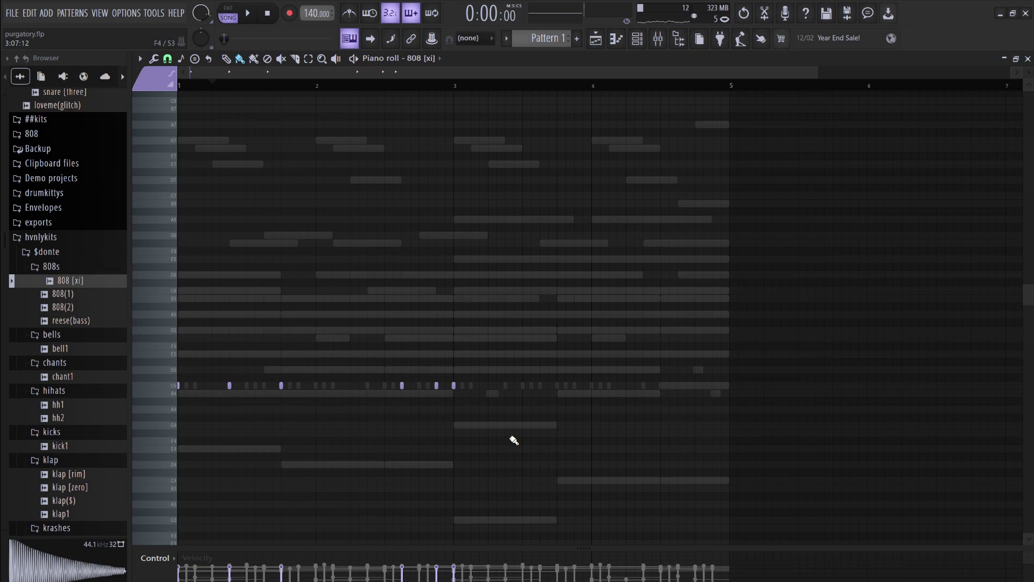
left_click_drag(493, 413, 448, 369)
key("Delete")
Extend the remaining 808 [xi] hits legato to fill two bars and raise them to E5
key("ctrl+l")
key("Up")
key("Up")
key("Up")
key("Up")
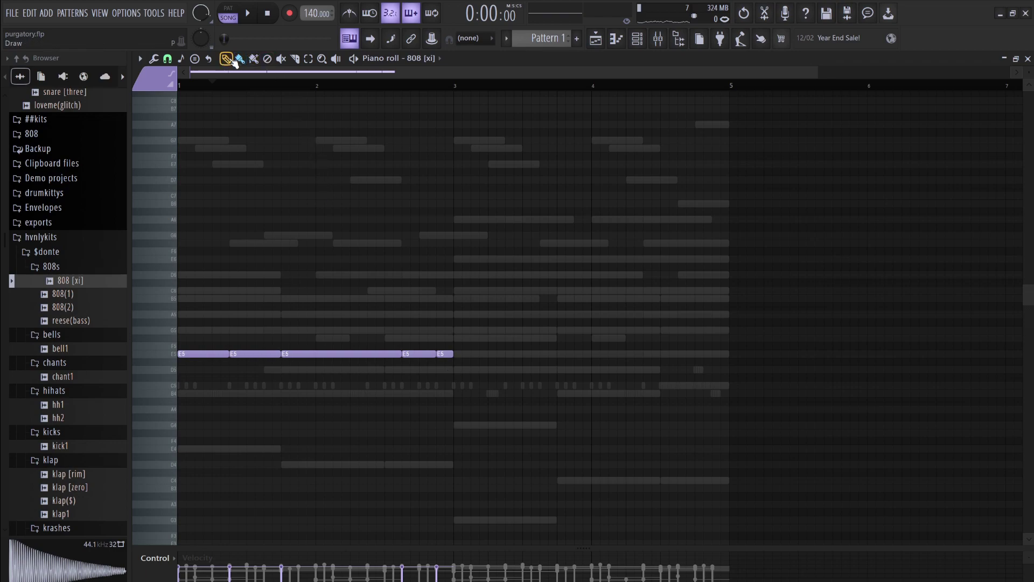
Raise the velocity of the E5 notes to maximum and duplicate them into bars 3 and 4 during playback
left_click_drag(538, 404, 199, 302)
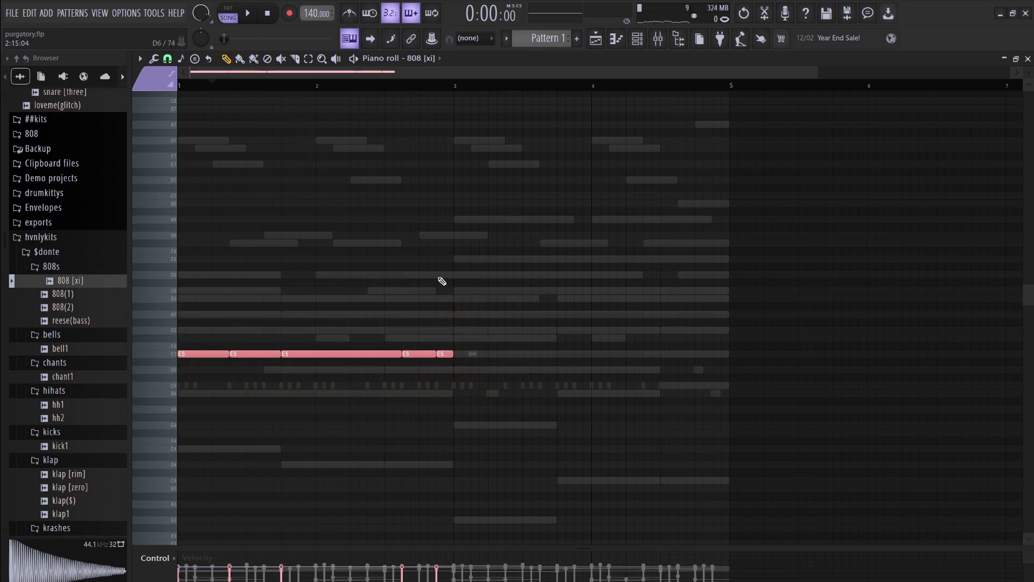
key("space")
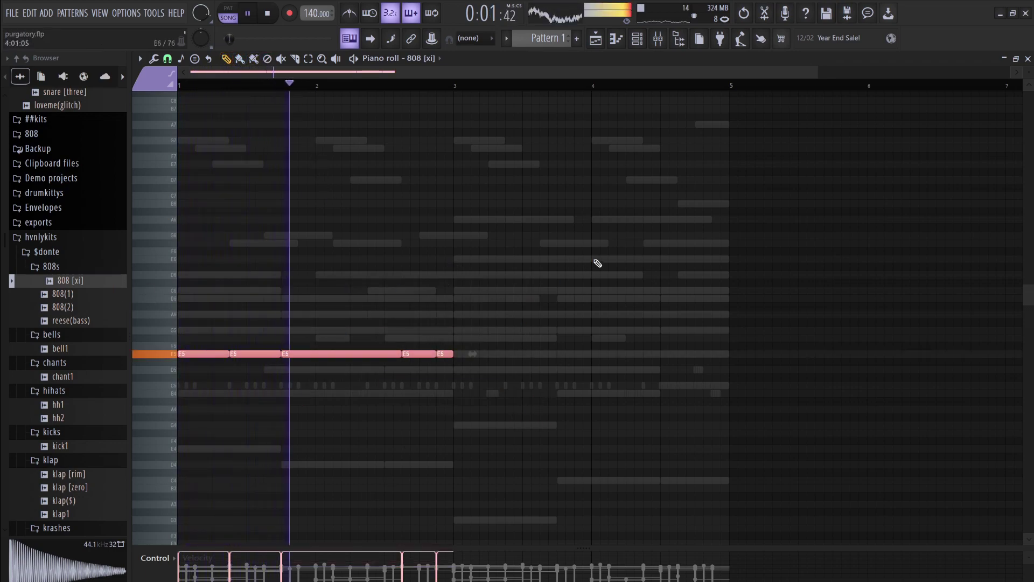
key("ctrl+d")
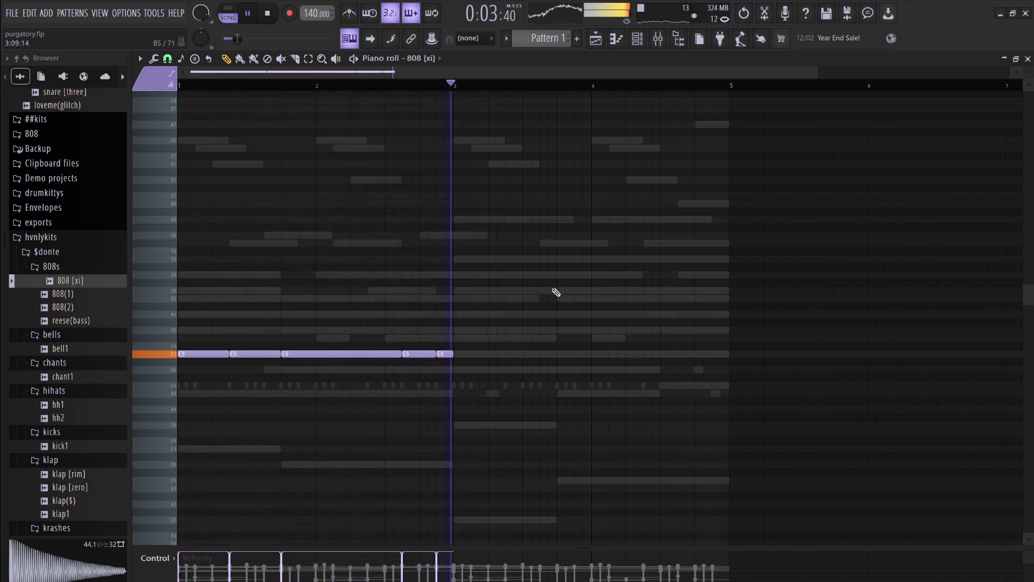
key("space")
key("ctrl+b")
key("space")
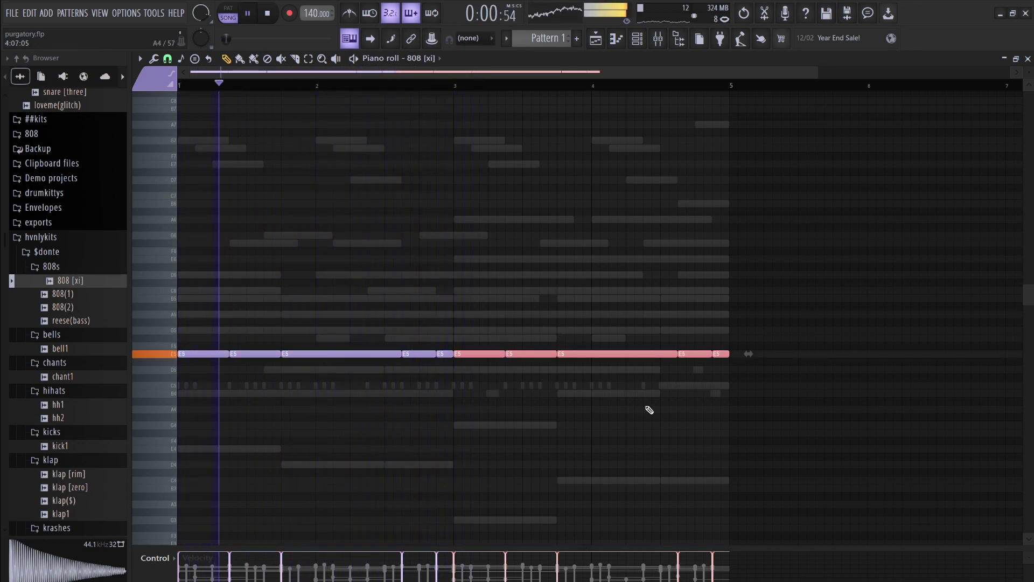
Transpose the copied 808 [xi] notes in bars 3 and 4 up to F#5 and deselect them
key("shift+Up")
key("shift+Up")
key("ctrl+d")
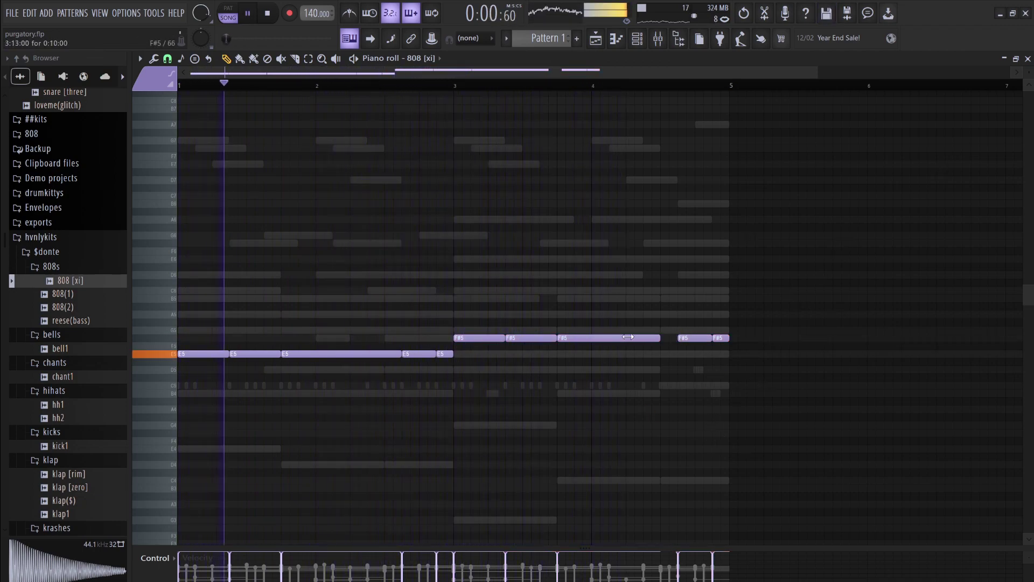
Shorten the long F#5 note running into bar 4 and follow it with short F#5, G5 and A5 notes
left_click_drag(674, 338, 592, 338)
left_click(593, 337)
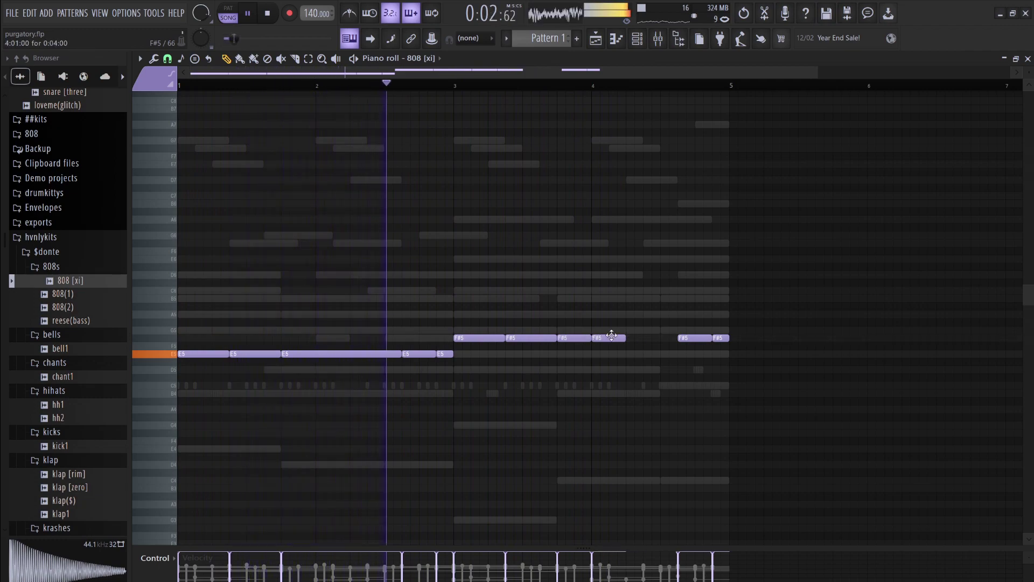
left_click(633, 330)
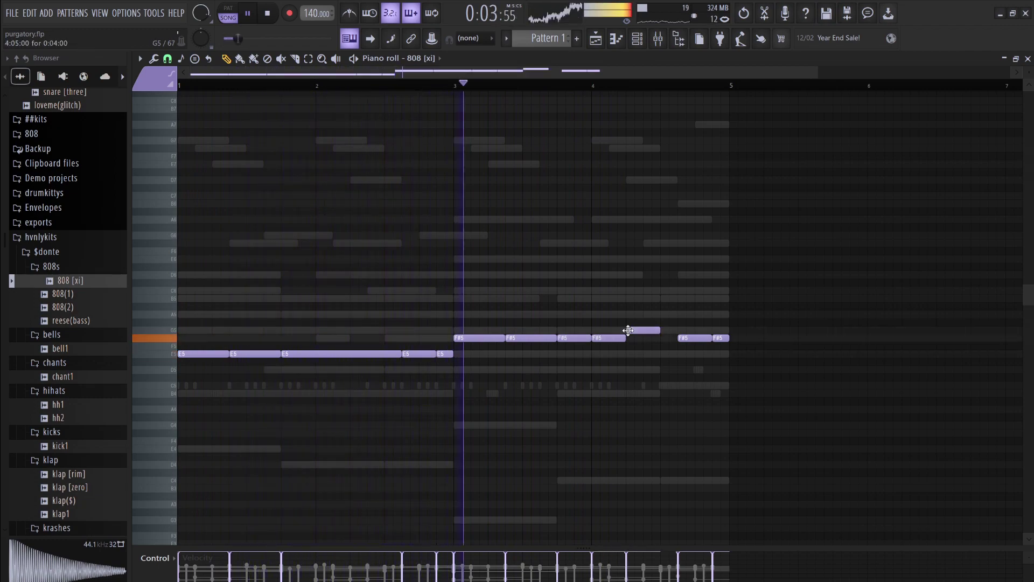
left_click(667, 314)
left_click_drag(694, 314, 677, 314)
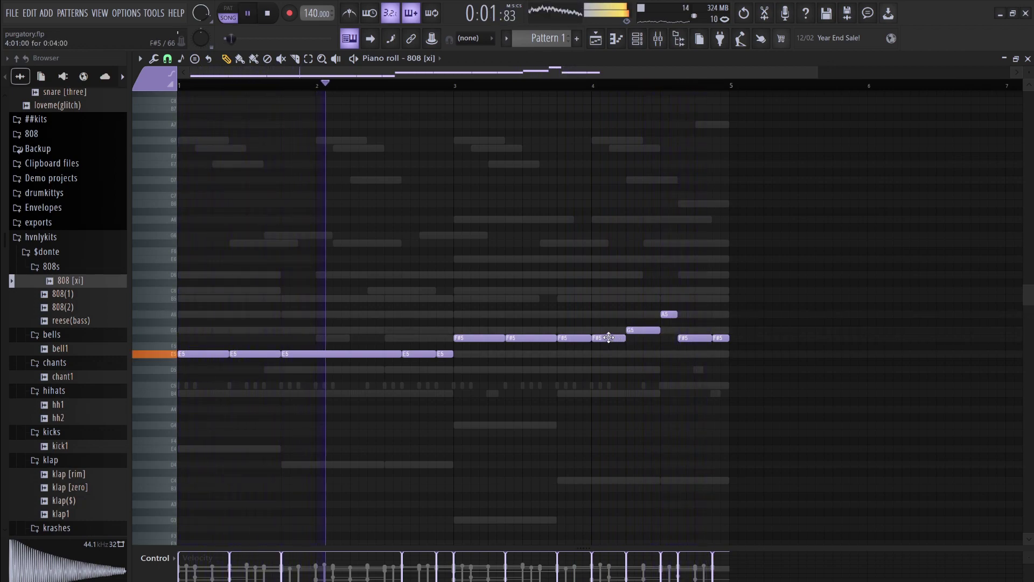
left_click_drag(586, 340, 604, 341)
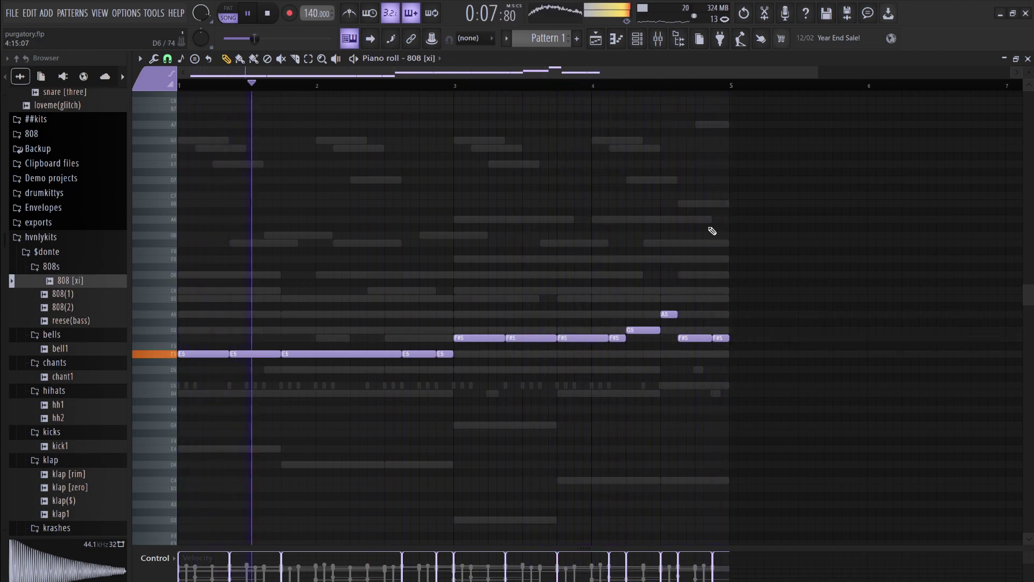
In the channel rack, move 808 [xi] up below gtr and move hh4 down below klap[focus]
left_click(637, 38)
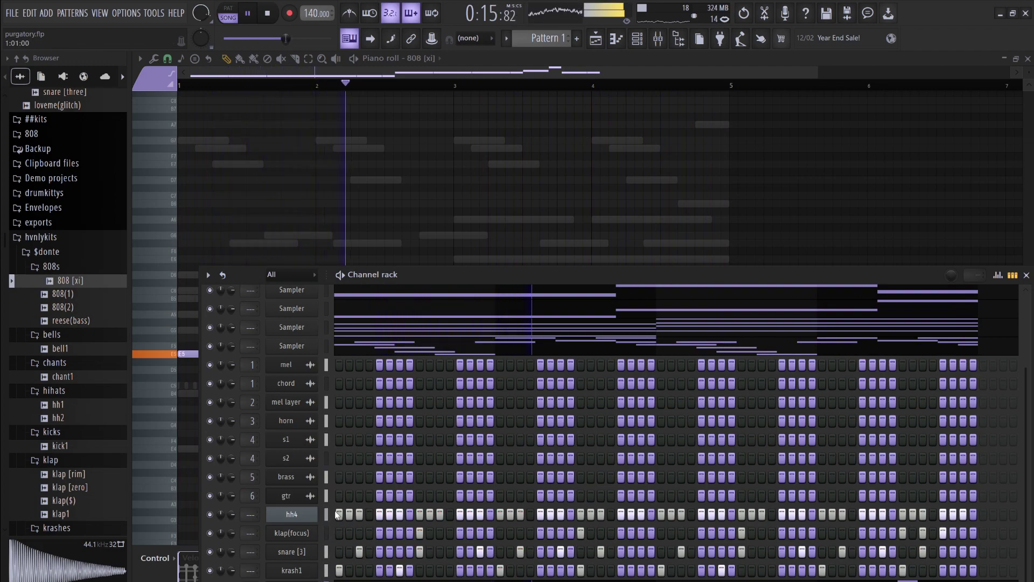
key("alt+Up")
key("alt+Up")
key("alt+Up")
key("alt+Up")
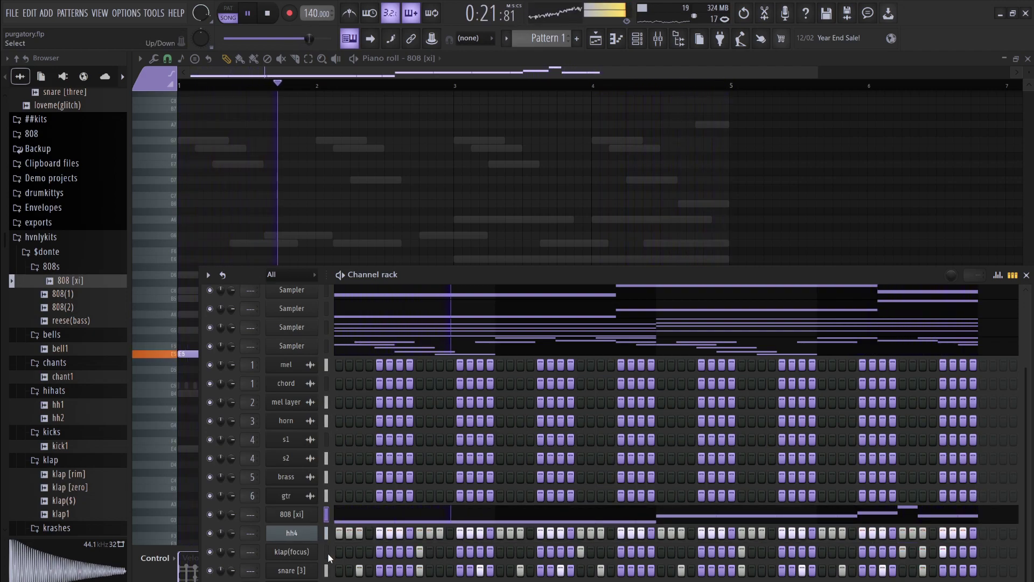
left_click(327, 534)
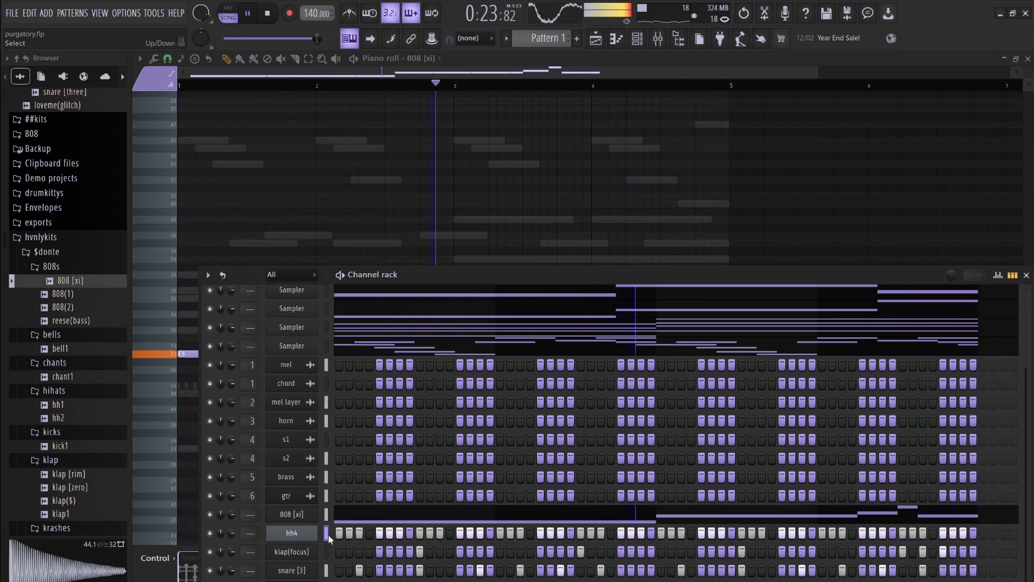
key("alt+Down")
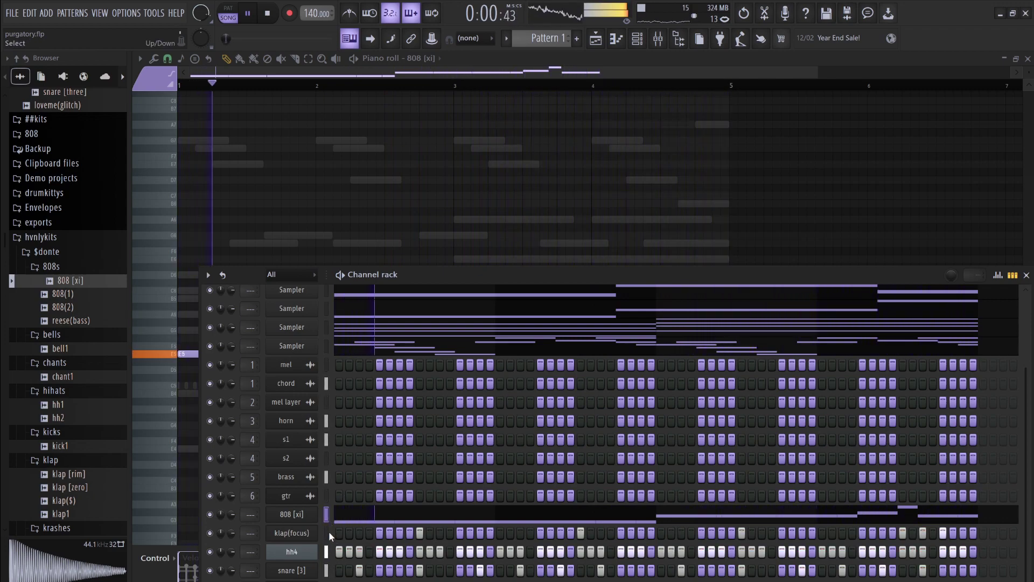
Route the 808 [xi], klap[focus], hh4, snare [3] and krash1 channels to mixer inserts 10 through 14
left_click(658, 38)
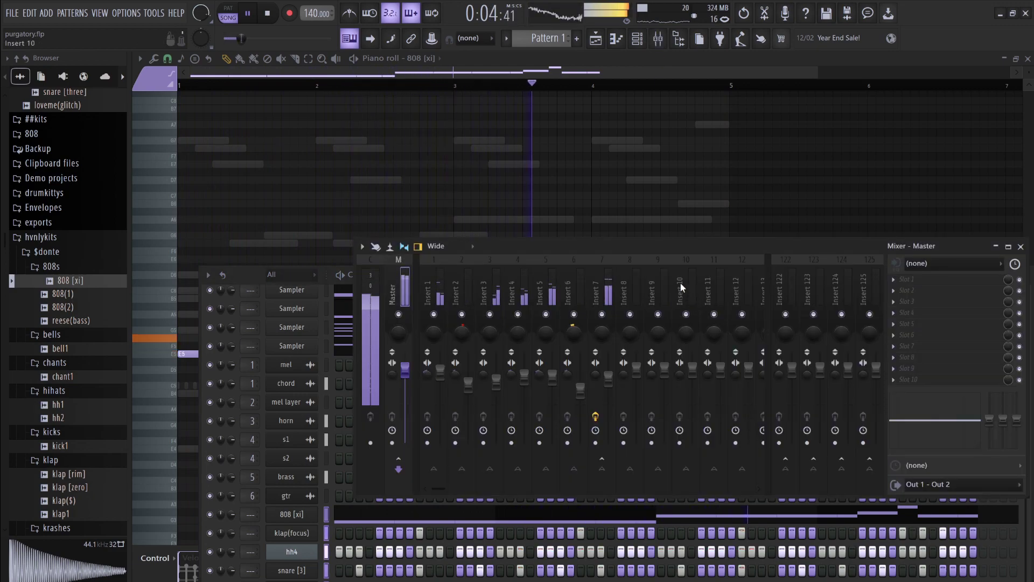
key("ctrl+l")
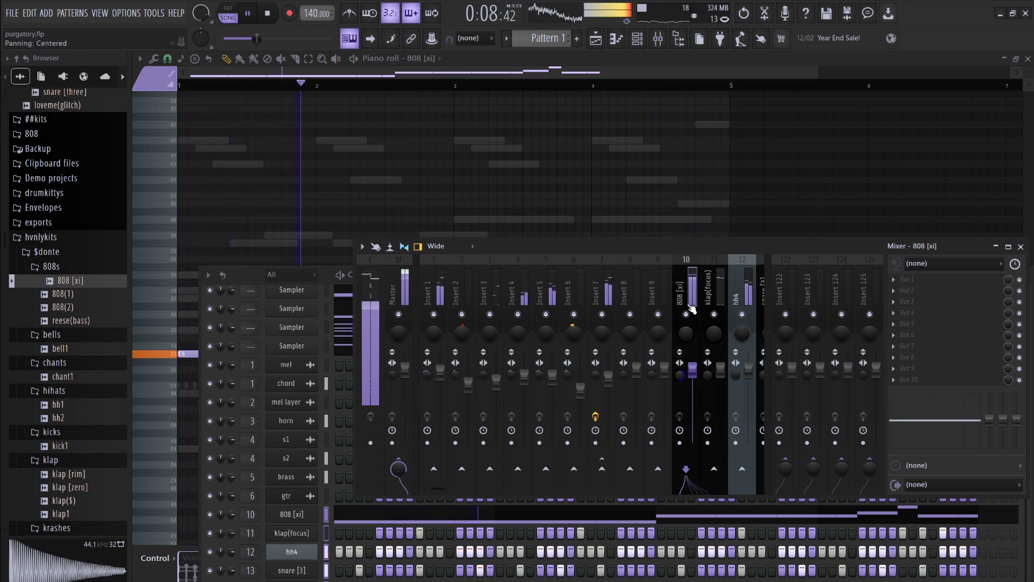
scroll(690, 280, "down", 6)
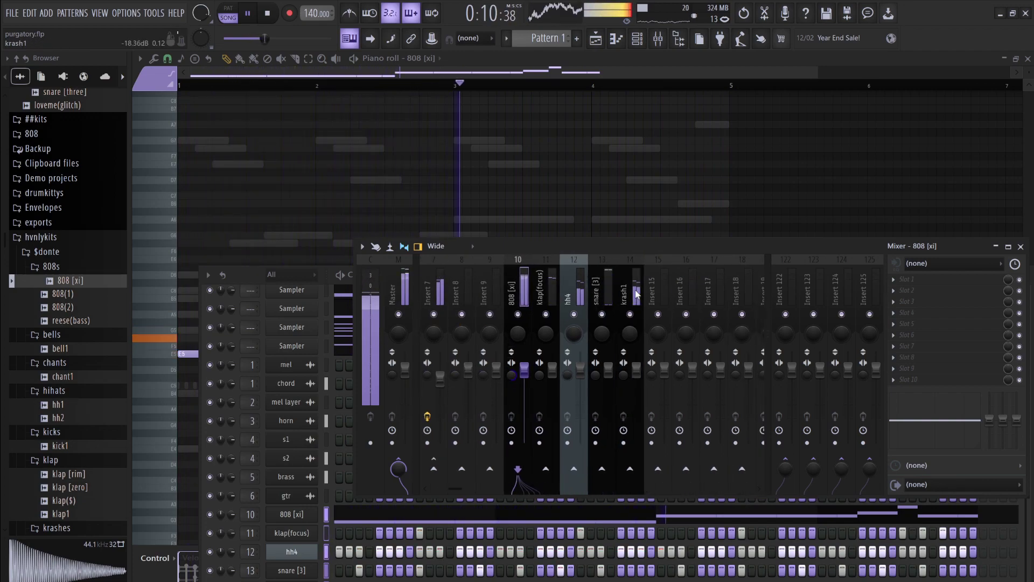
Route the 808 and drum inserts 10 through 14 only to Insert 9 as a shared bus
left_click(487, 277)
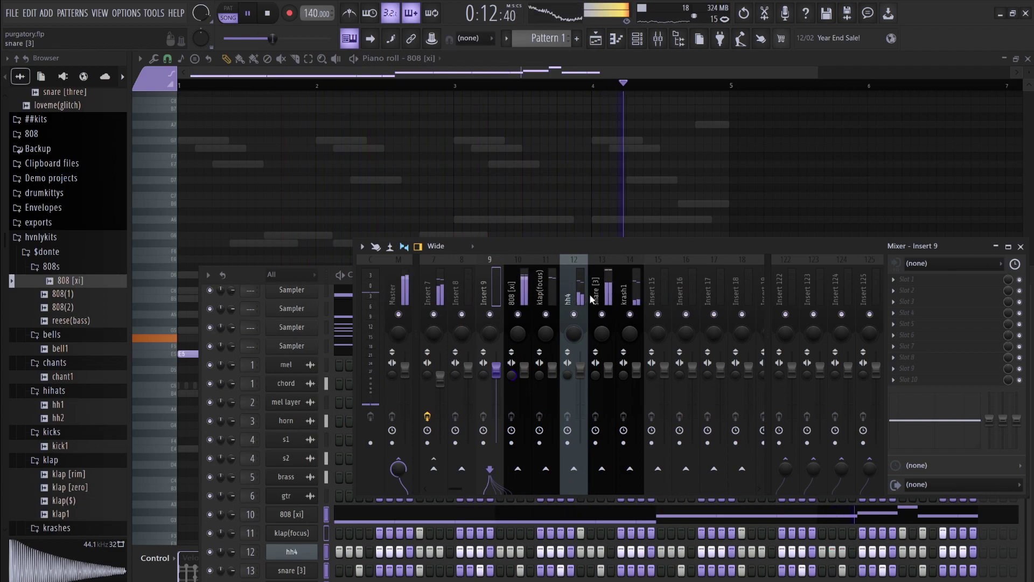
left_click(627, 290)
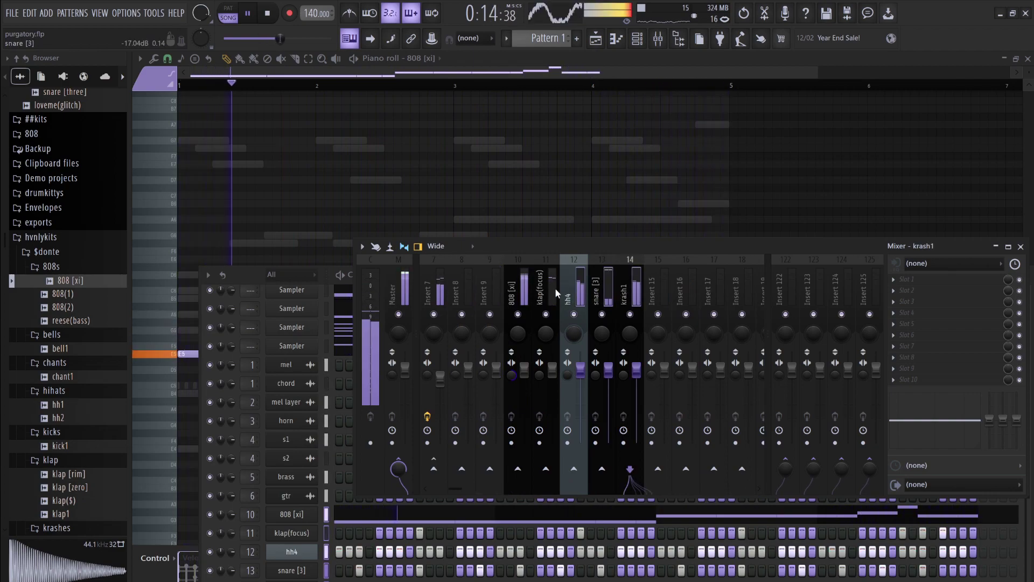
left_click(490, 298)
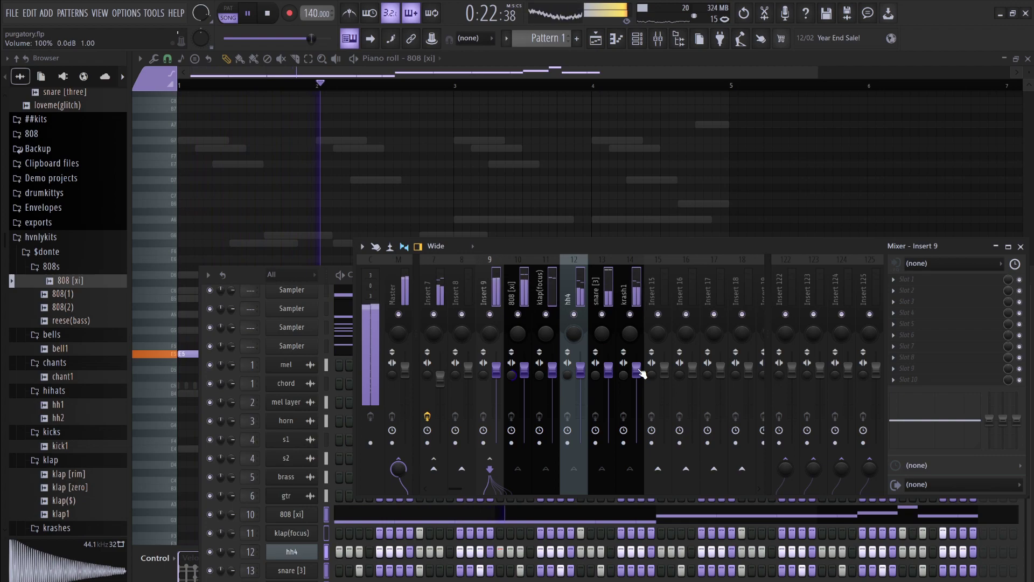
Lower the faders of inserts 9 through 14 together to about 79%, then undo krash1's fader change
left_click(636, 371)
left_click_drag(636, 372, 639, 387)
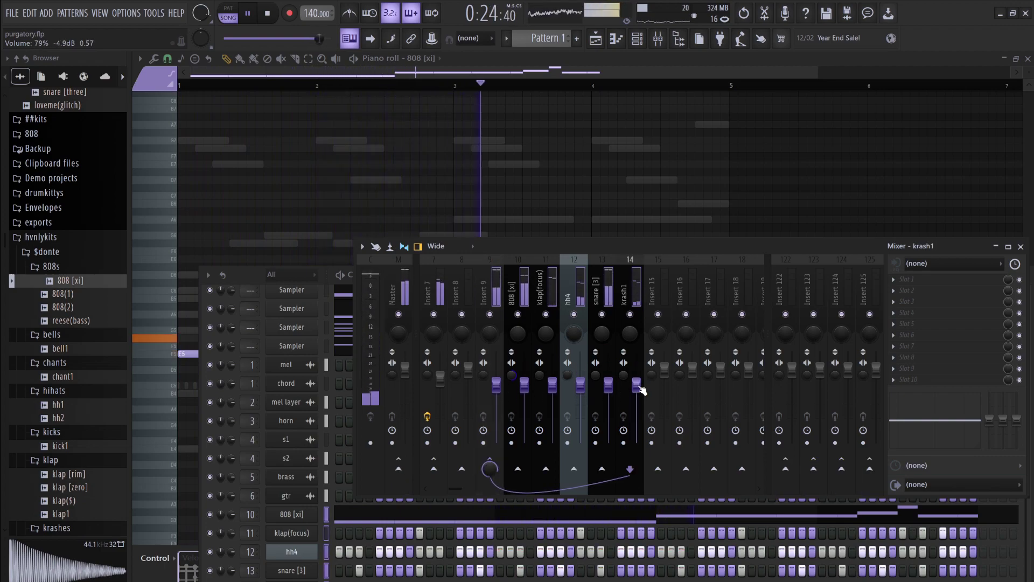
key("ctrl+z")
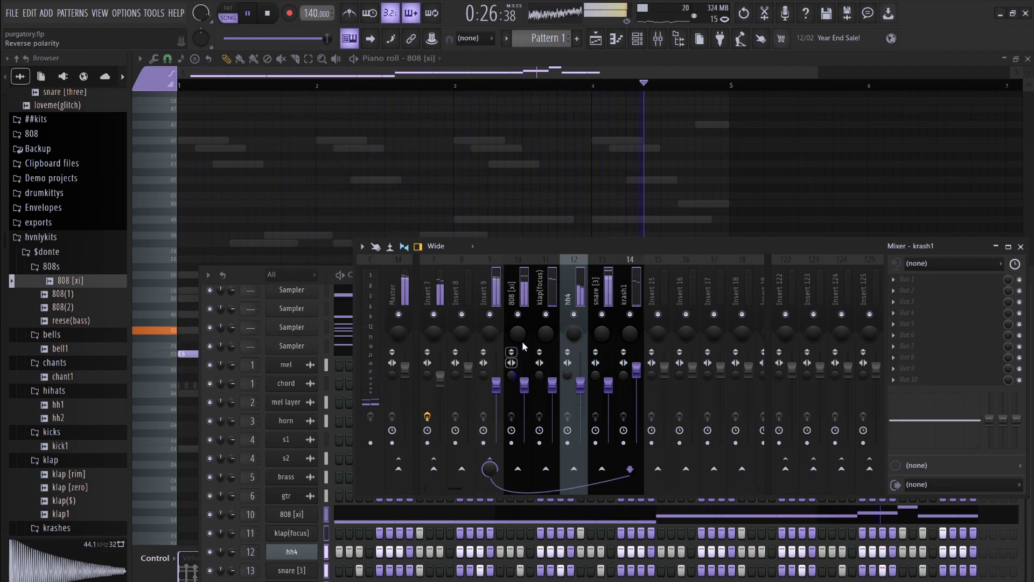
Pull the faders of the 808 [xi], klap(focus), hh4, snare [3] and krash1 inserts all the way down
left_click(571, 279)
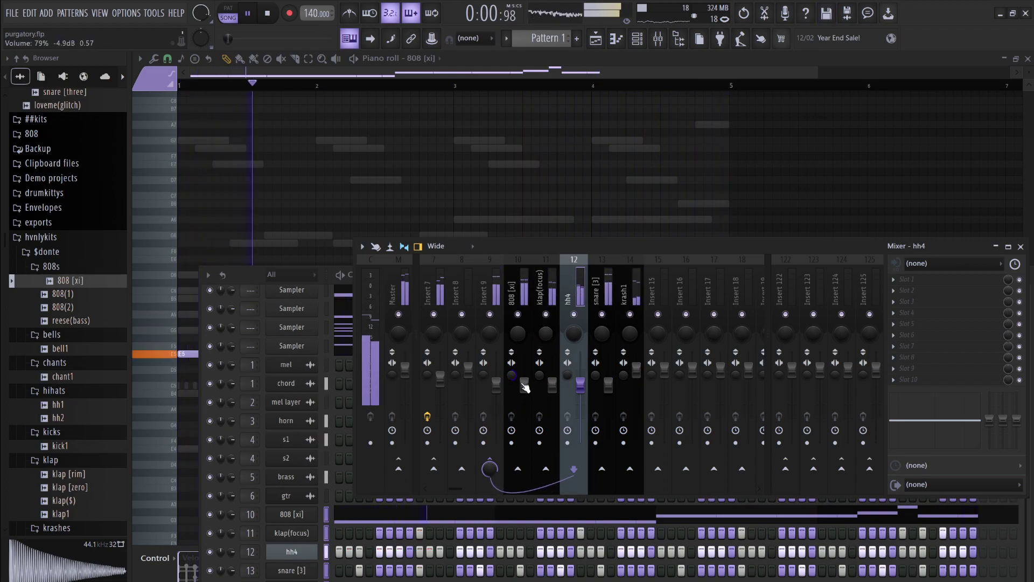
left_click_drag(524, 385, 552, 443)
left_click_drag(582, 368, 582, 426)
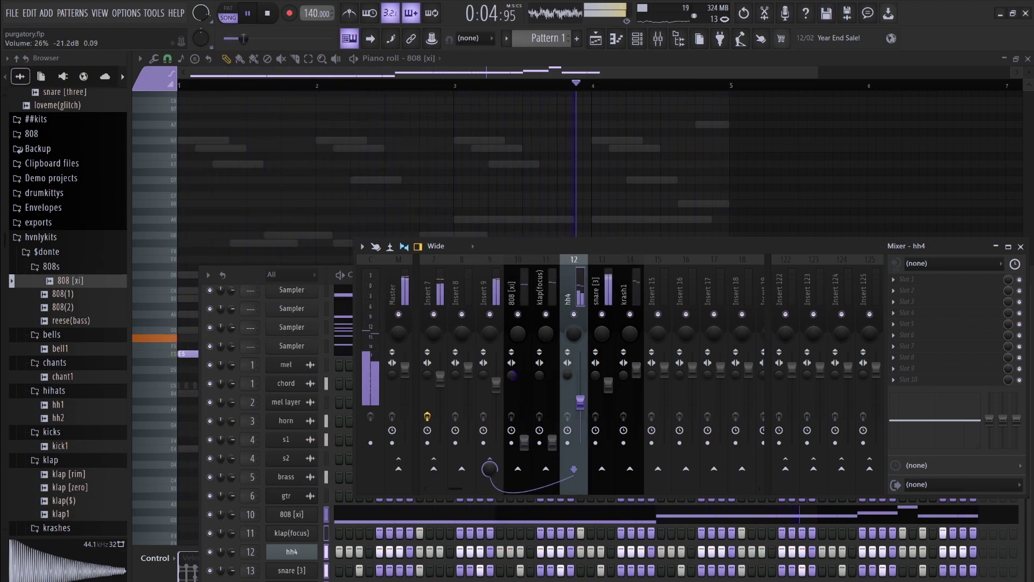
left_click_drag(608, 385, 608, 442)
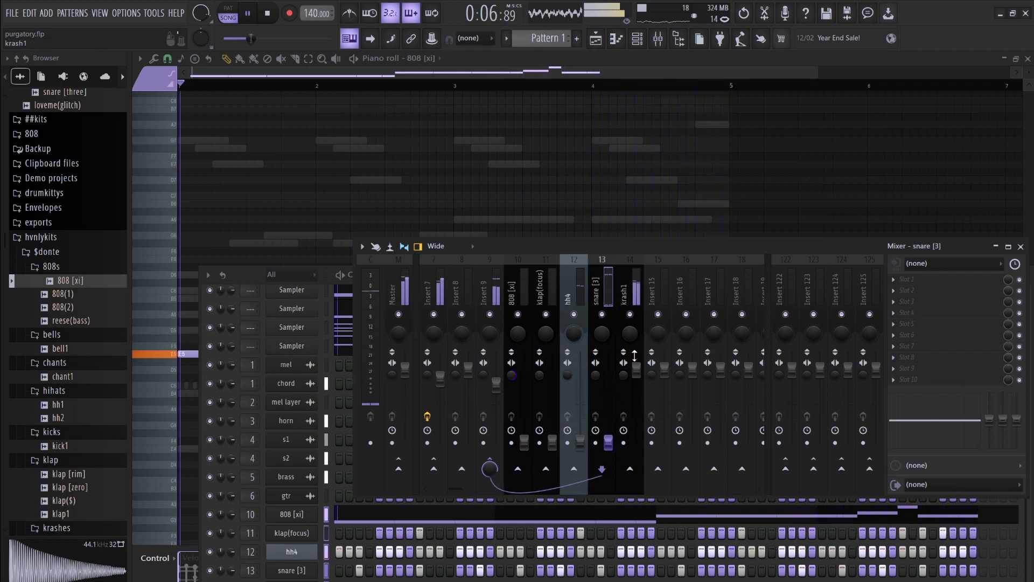
left_click_drag(636, 369, 636, 442)
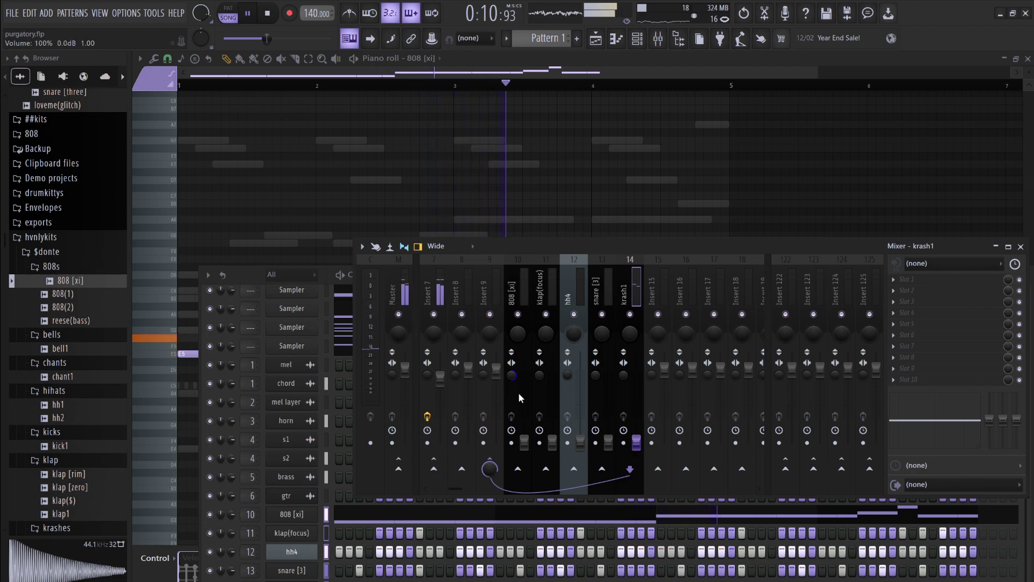
Raise the Insert 9 bus fader slightly, bring the 808 [xi] fader back up, and EQ the 808 with reduced highs and boosted low mids
left_click_drag(496, 380, 496, 375)
left_click_drag(524, 441, 524, 384)
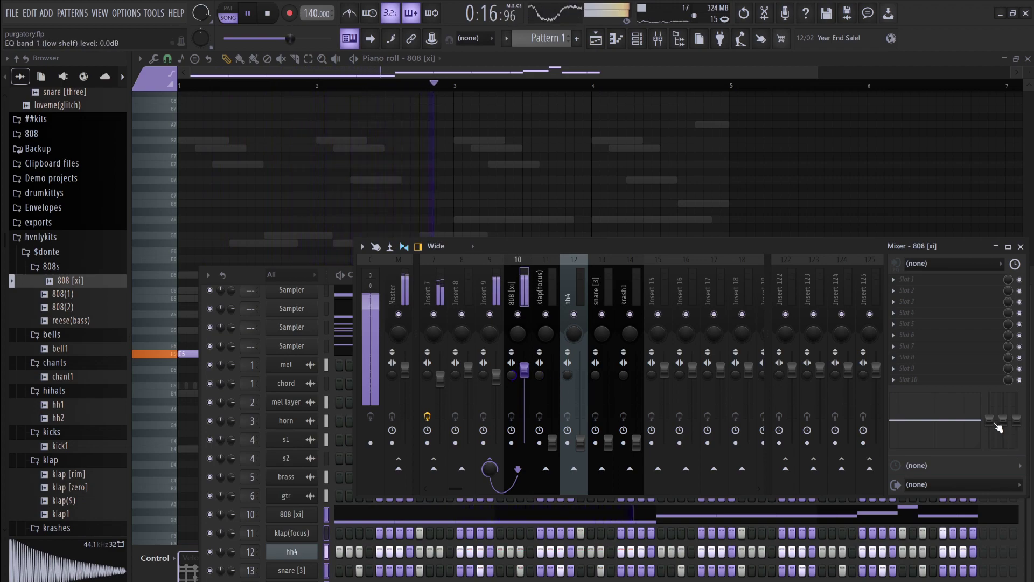
left_click_drag(1016, 419, 1016, 447)
left_click_drag(934, 421, 916, 402)
Raise the klap(focus) fader to about 96% and EQ it with an 18 dB cut at 90 Hz and an 8.2 dB boost at 6.0 kHz
left_click_drag(552, 442, 552, 383)
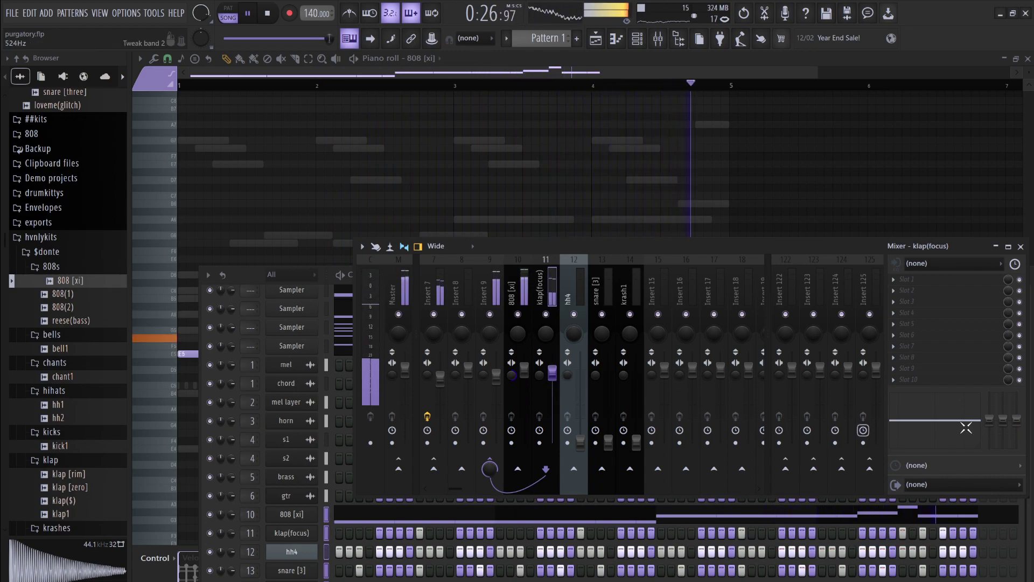
left_click_drag(990, 419, 989, 448)
left_click_drag(936, 419, 941, 414)
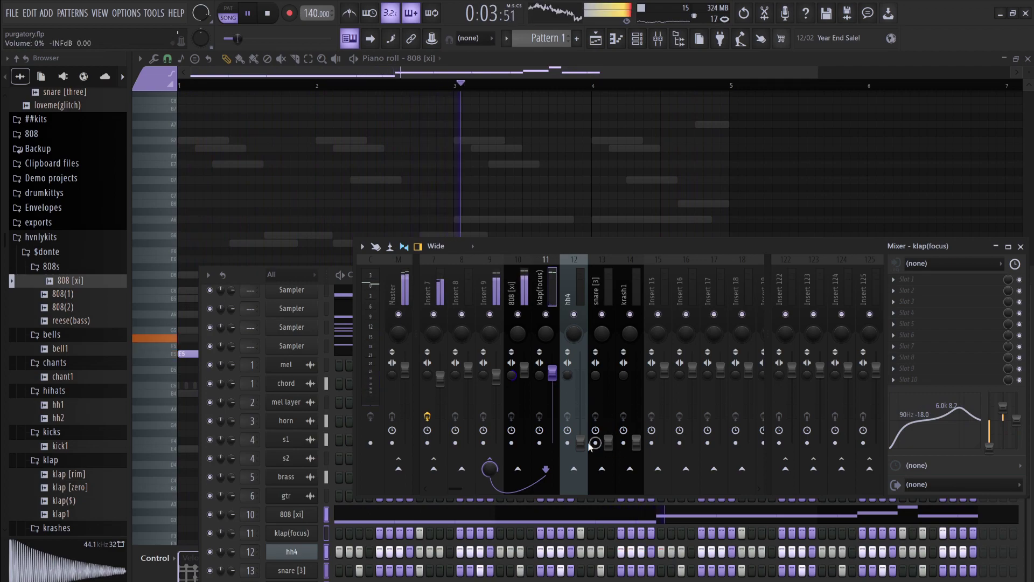
Bring the hh4 fader back up and EQ it with an 18 dB cut at 90 Hz and a 5.5 dB boost at 6.3 kHz
left_click_drag(580, 442, 580, 401)
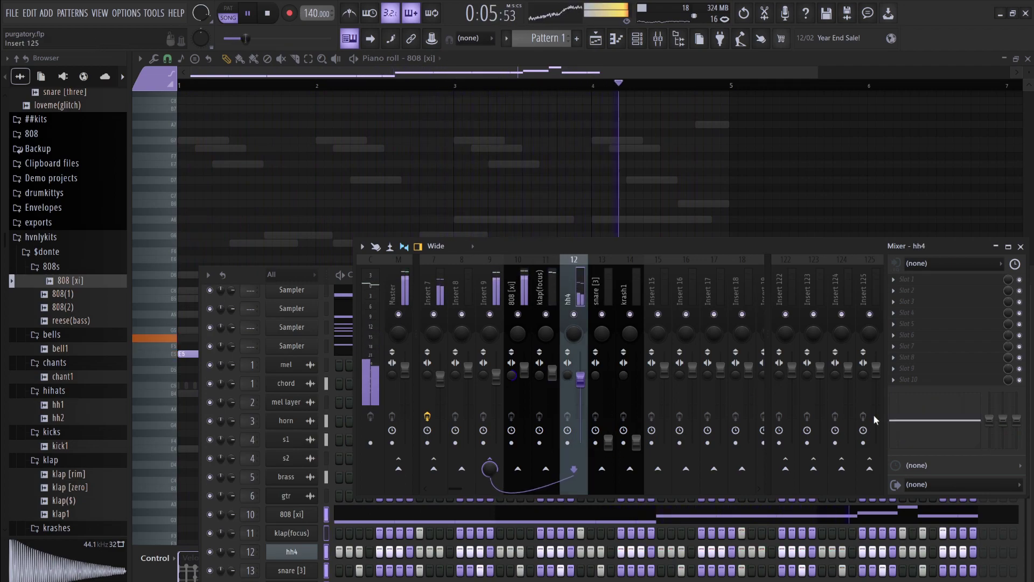
left_click_drag(990, 420, 963, 413)
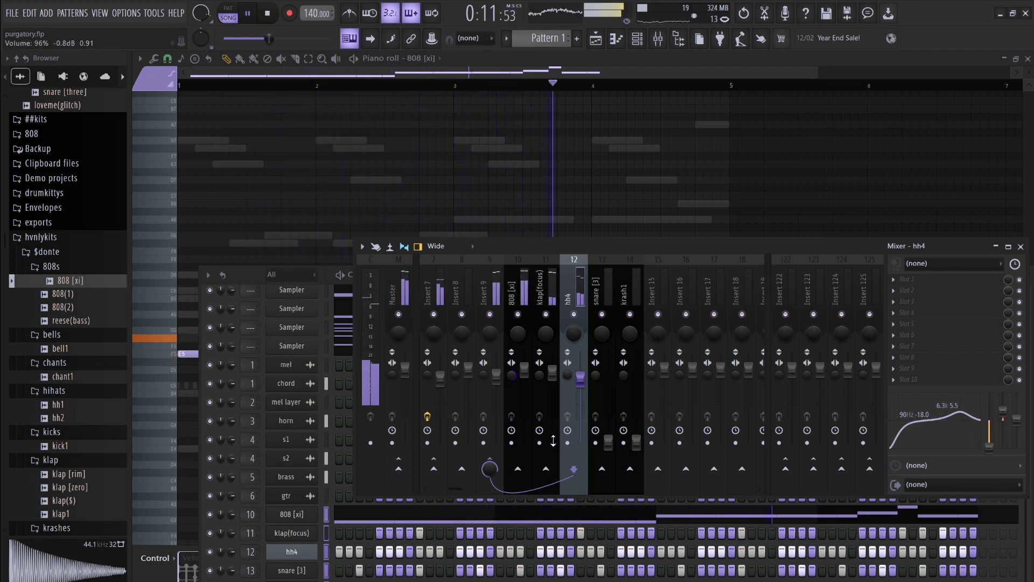
Set the snare [3] fader to 74%, nudge its pan, and EQ it with an 18 dB cut at 90 Hz and a 3.9 dB boost at 5.7 kHz
left_click_drag(609, 443, 609, 386)
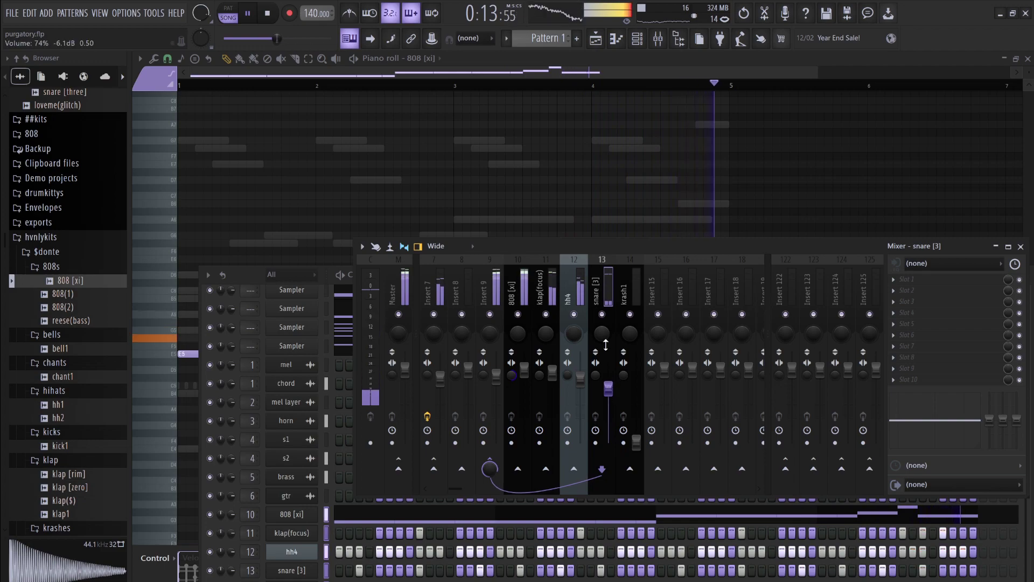
left_click_drag(606, 345, 605, 343)
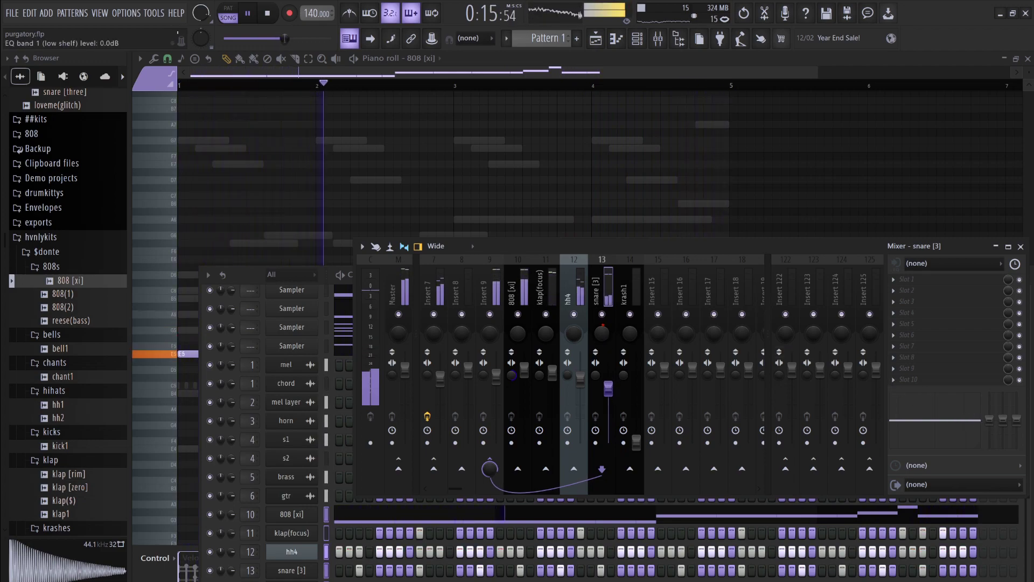
left_click_drag(939, 420, 959, 414)
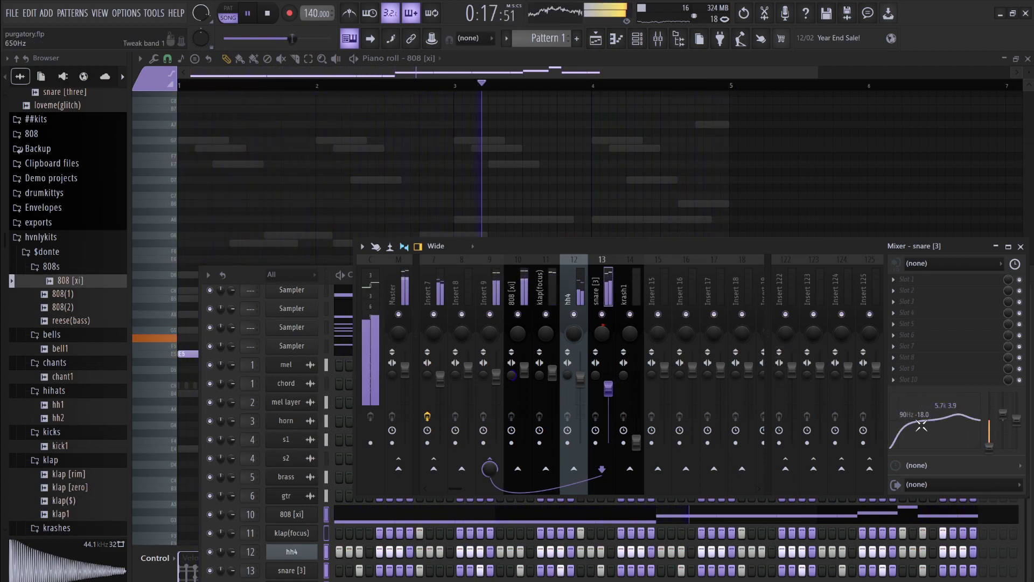
Bring the krash1 fader back up to slightly below the default level and EQ it with reduced lows and boosted high mids
left_click_drag(637, 442, 639, 381)
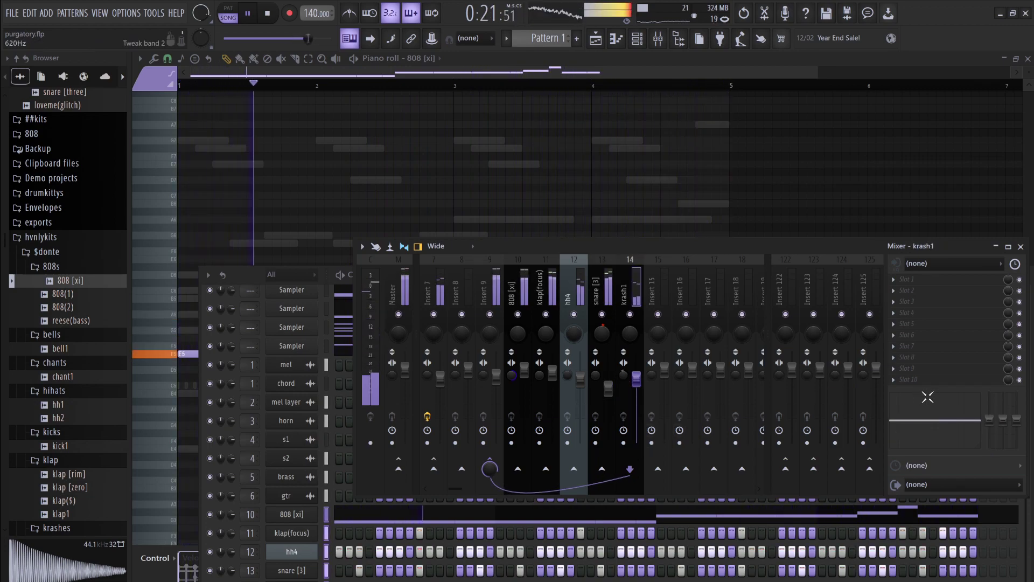
left_click_drag(990, 424, 990, 448)
left_click_drag(936, 422, 960, 413)
Load FabFilter Pro-C 2 in the third effect slot of Insert 9 and choose the Groovy Glue 01 bM preset
left_click(494, 294)
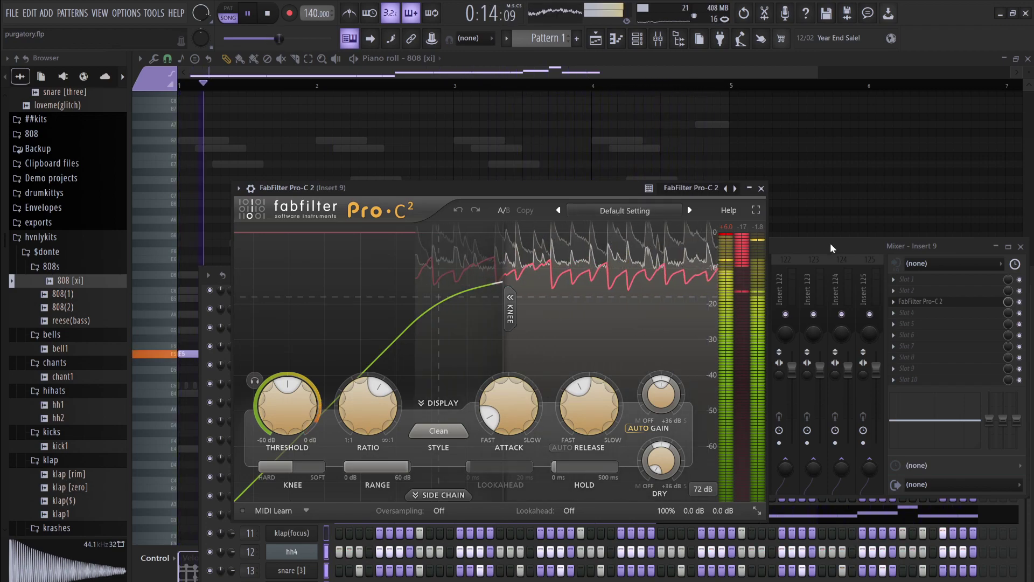
left_click(845, 254)
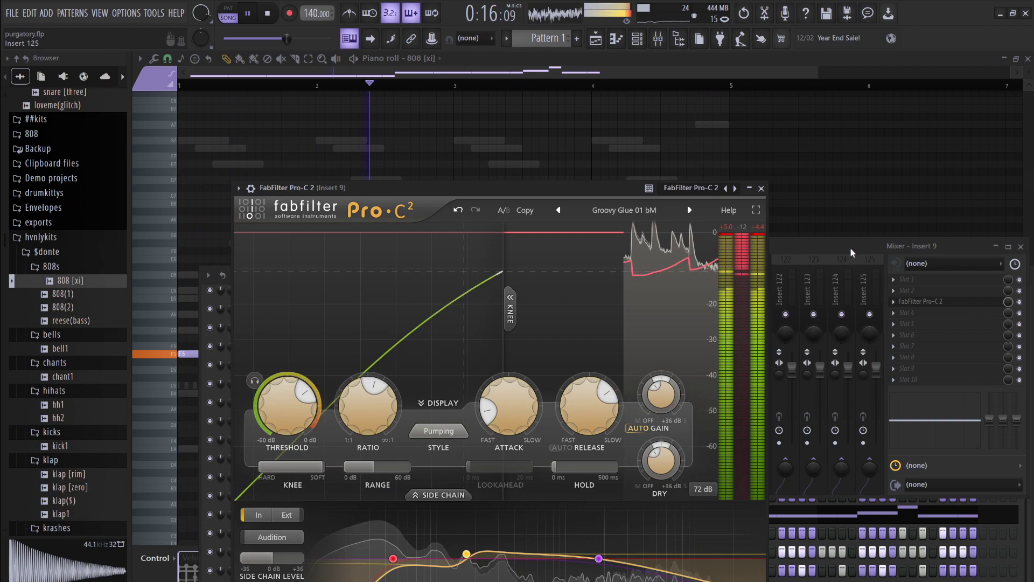
left_click(852, 253)
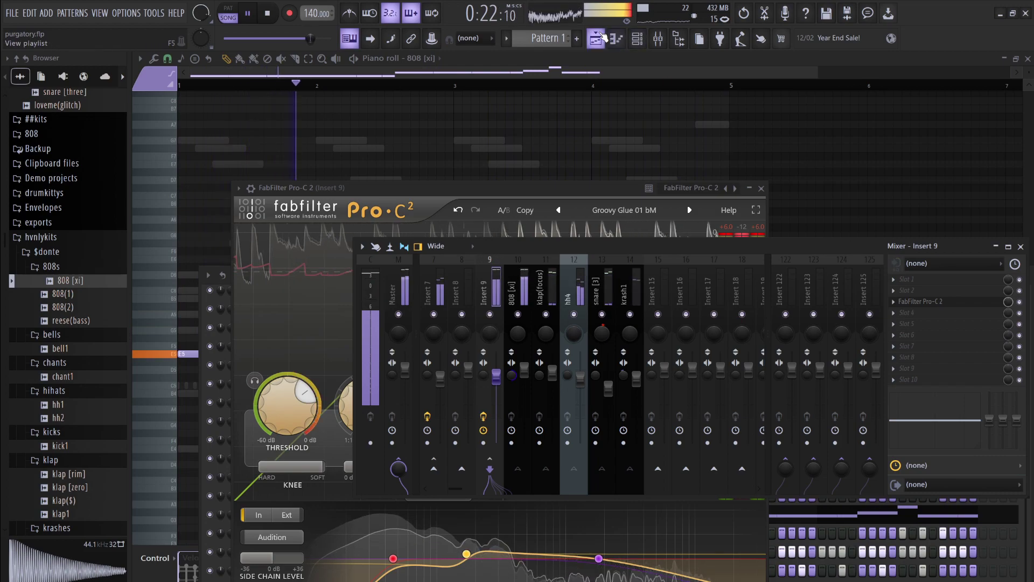
Delete the four Pattern 1 clips from Track 11 of the playlist
left_click(600, 37)
key("ctrl+d")
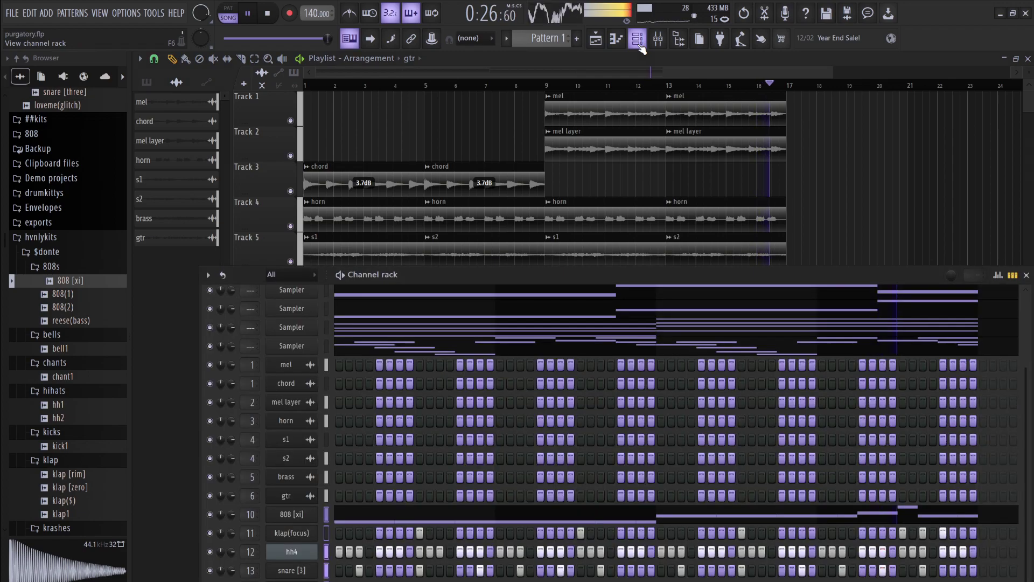
key("F6")
left_click(658, 38)
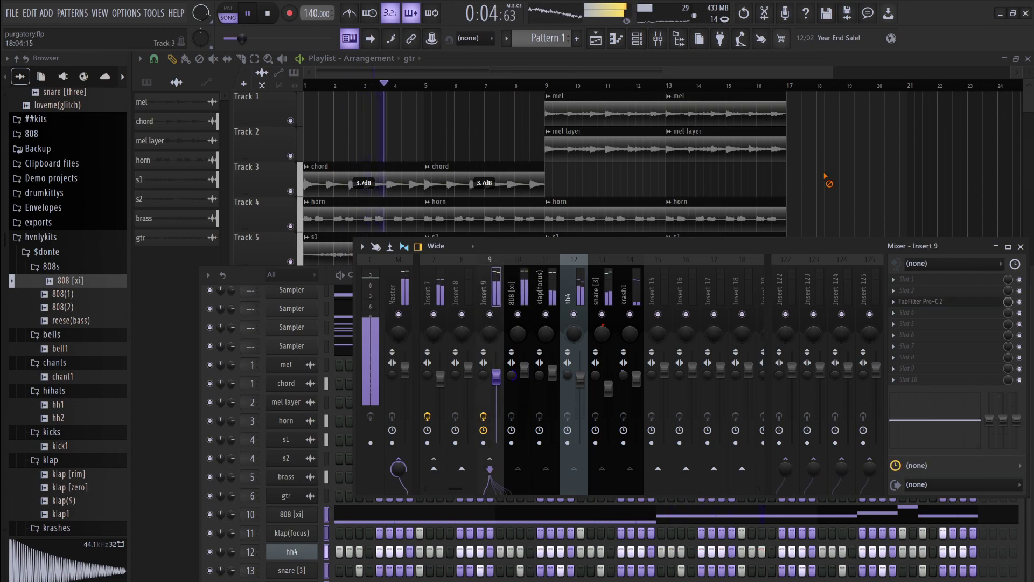
key("F12")
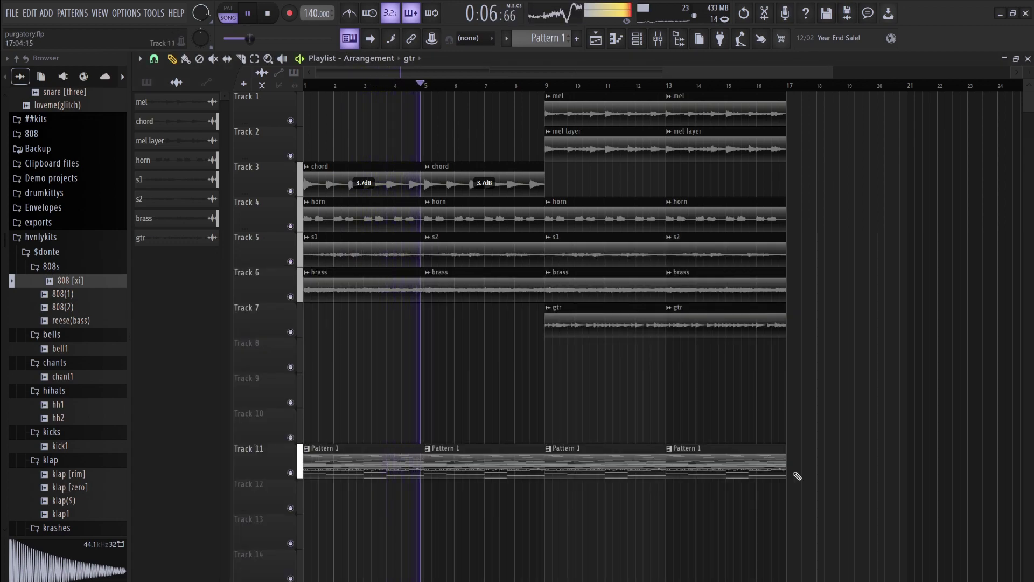
left_click_drag(794, 478, 379, 423)
key("Delete")
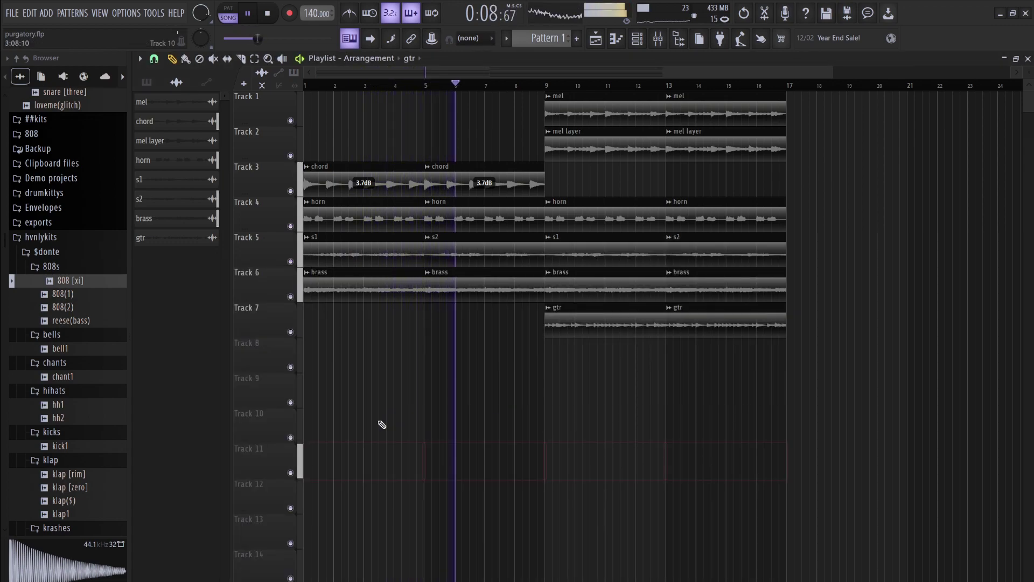
Stop playback and split Pattern 1 into a separate pattern for each channel
key("space")
left_click(157, 85)
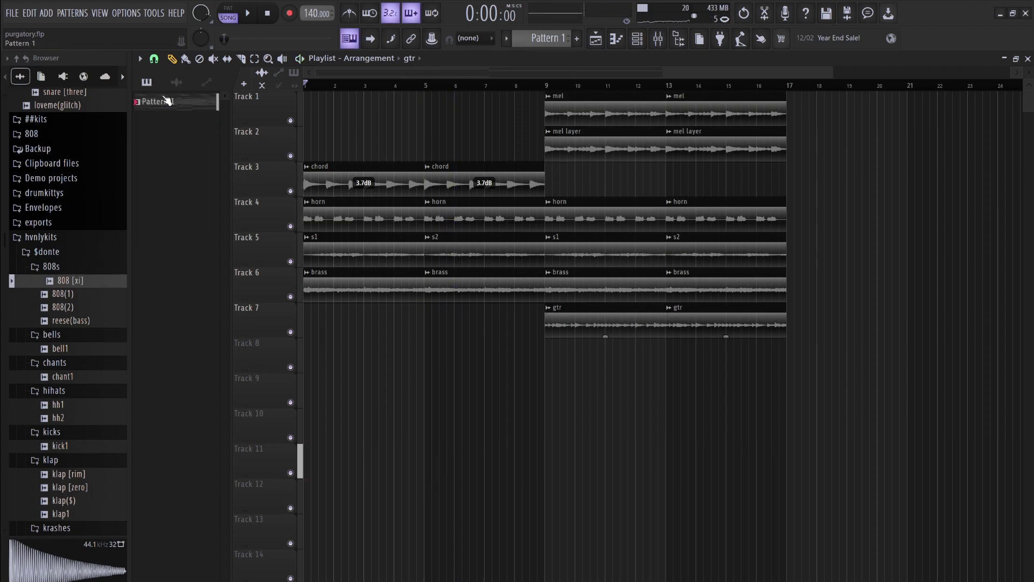
left_click(173, 108)
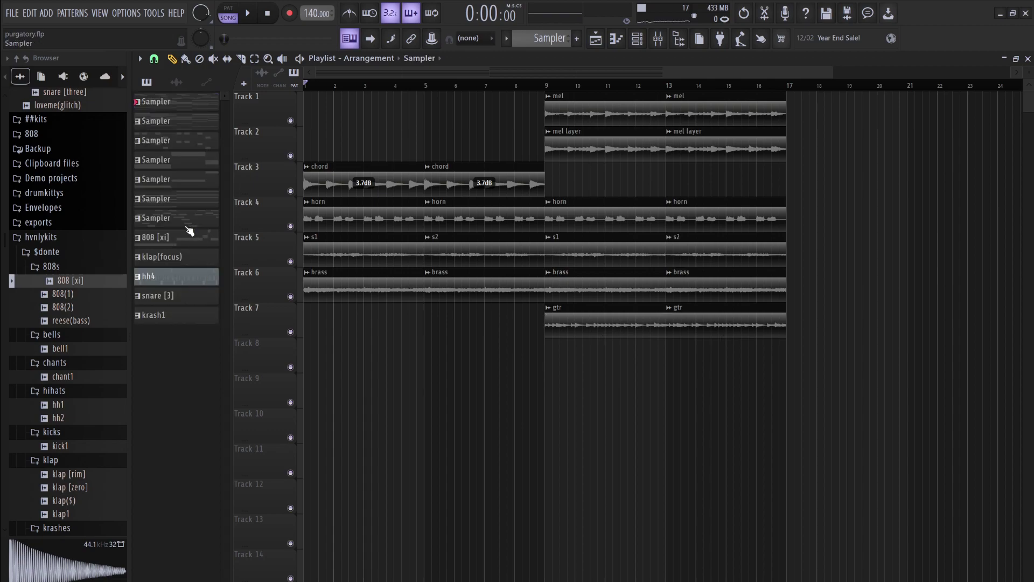
Place the 808 [xi], klap(focus), hh4, snare [3] and krash1 patterns on Tracks 9 to 13 from bar 1 and repeat them up to bar 17
left_click(182, 318, "shift")
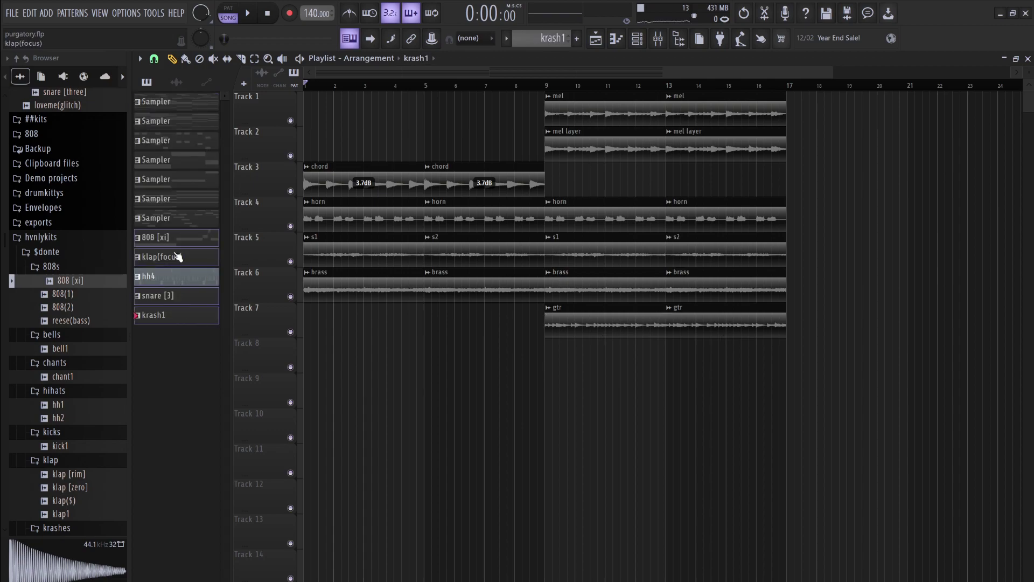
left_click_drag(241, 292, 293, 388)
key("ctrl+b")
key("ctrl+b")
key("ctrl+b")
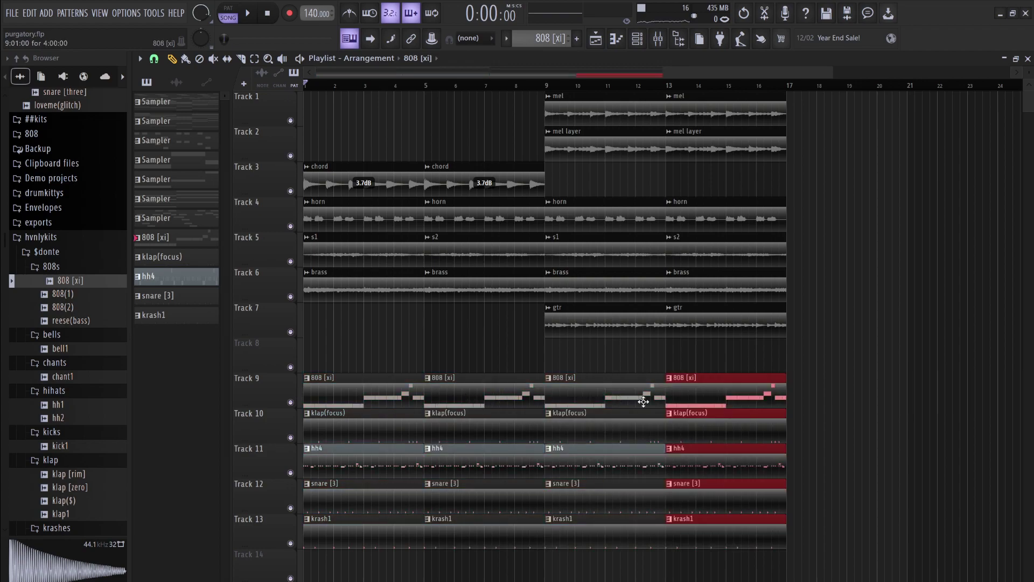
Delete the 808 [xi] clip at bar 13 on Track 9, make the one at bar 5 unique, and start playback
right_click(728, 405)
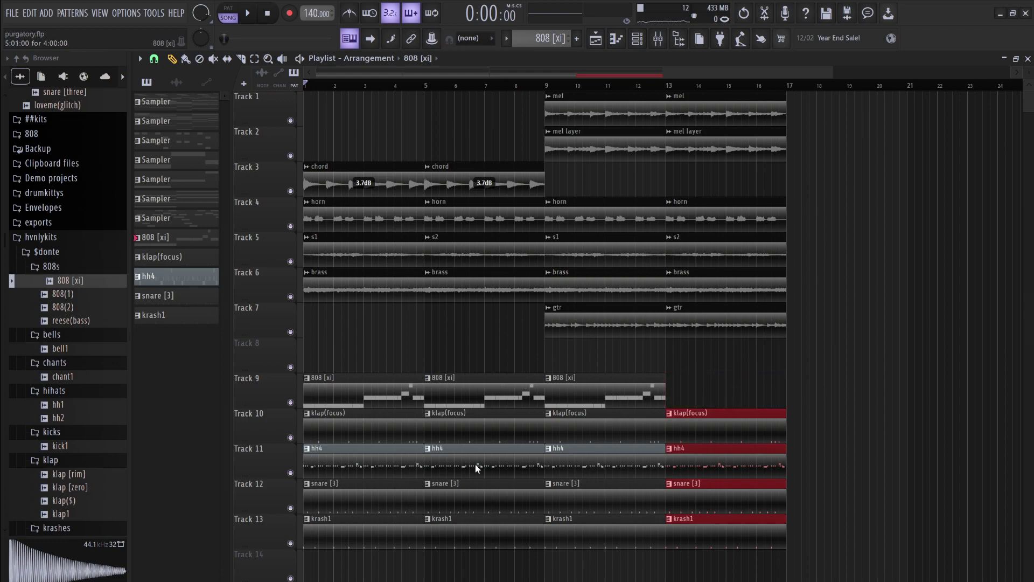
left_click(452, 479)
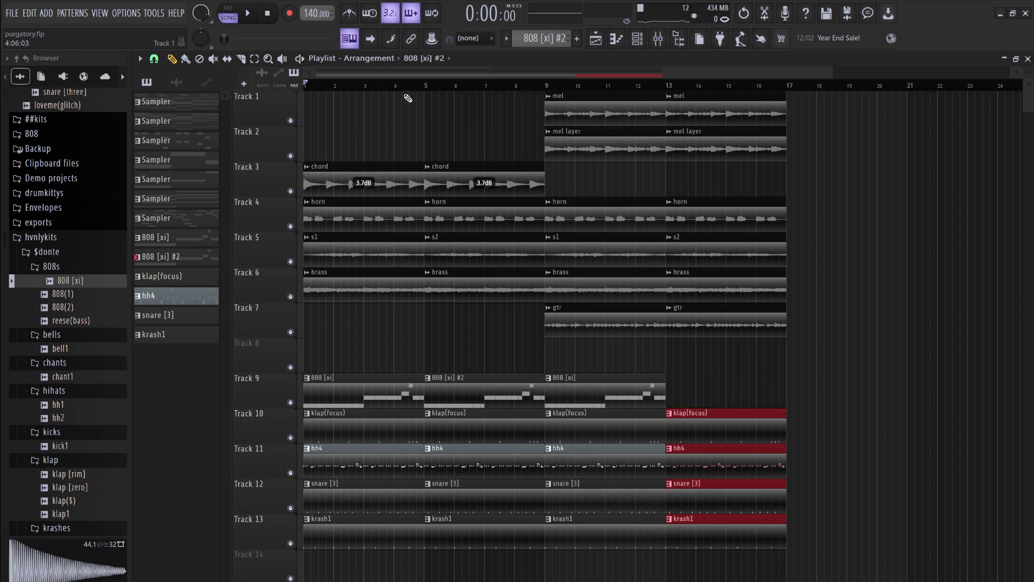
key("space")
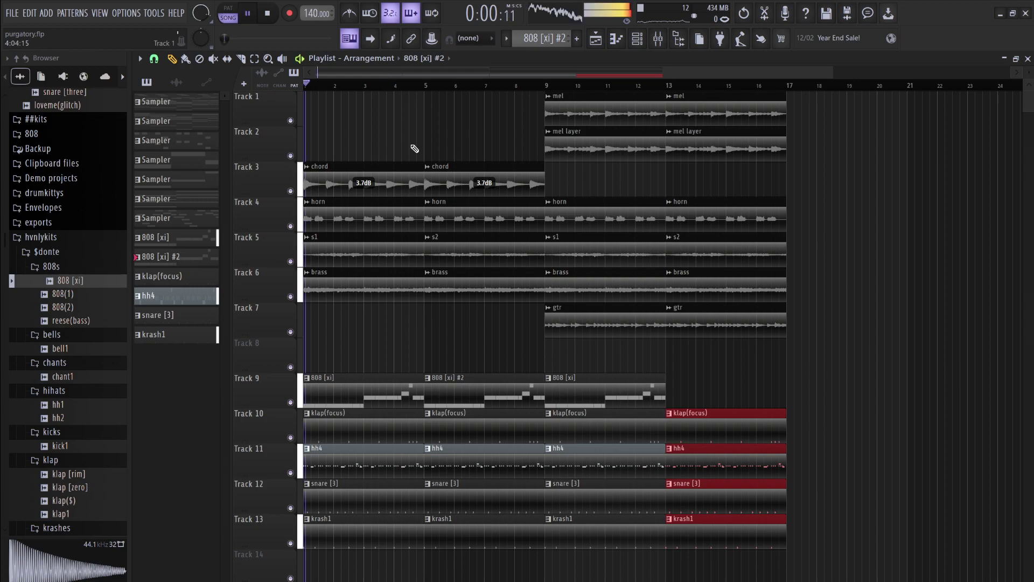
Copy the unique 808 clip from bar 5 to bar 13 on Track 9 and play the arrangement
double_click(467, 391)
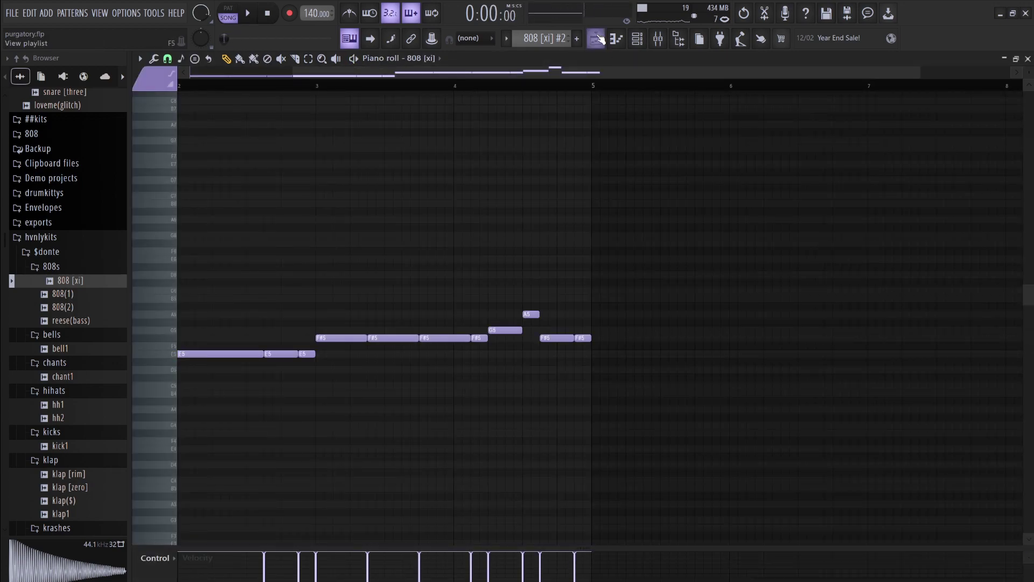
left_click(598, 39)
left_click_drag(450, 397, 689, 384)
key("space")
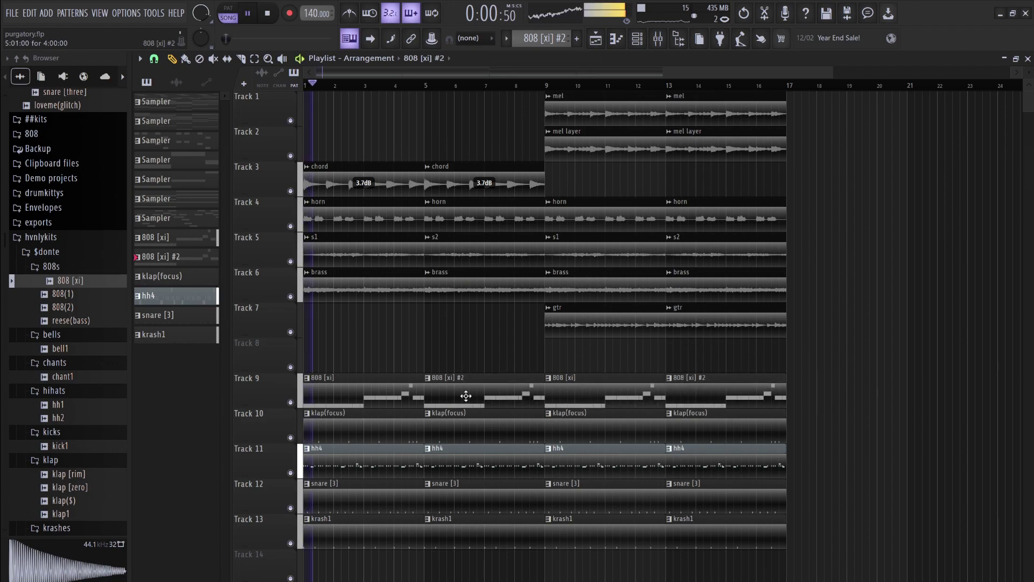
In the bar 5 808 variation, add a G5 note about five steps long at the end of bar 1 and start the following E5 at 2:03
double_click(466, 395)
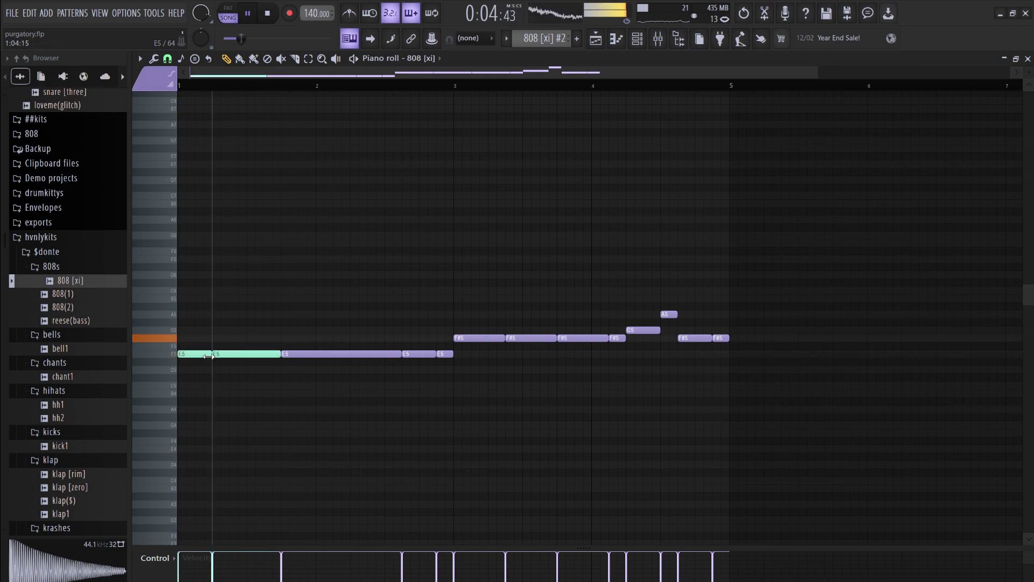
left_click_drag(279, 355, 324, 354)
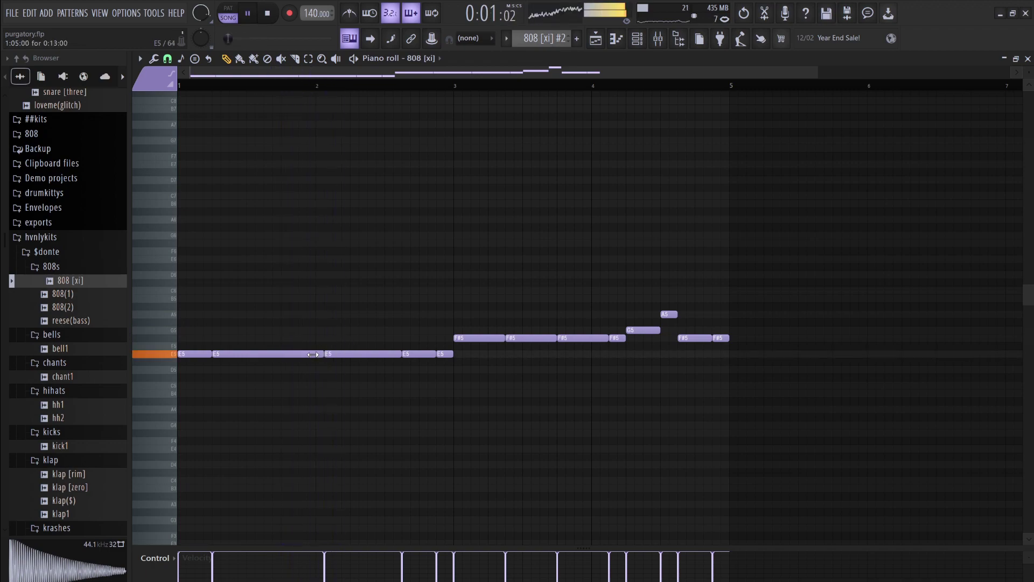
left_click(284, 331)
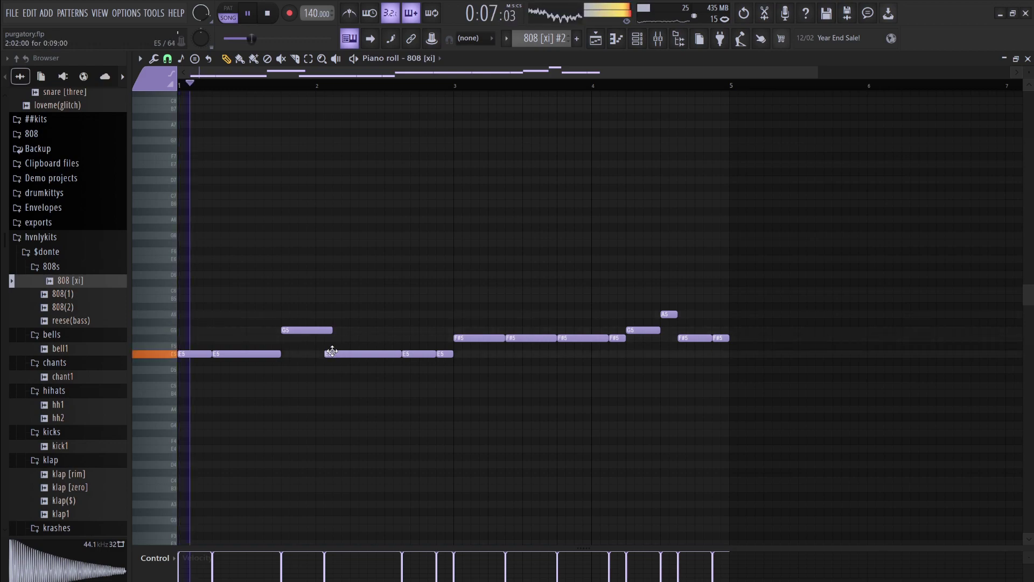
left_click_drag(332, 329, 317, 330)
key("space")
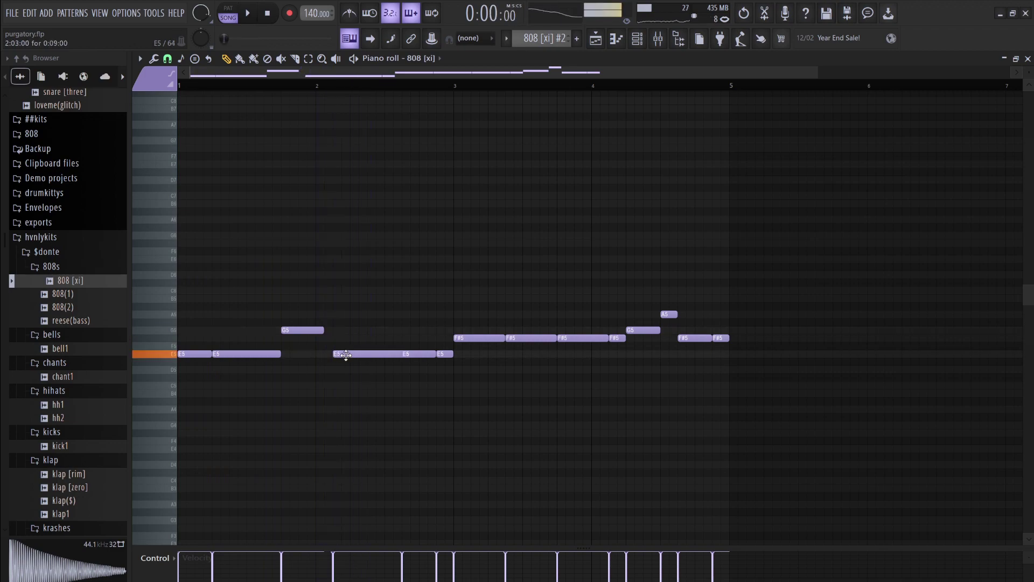
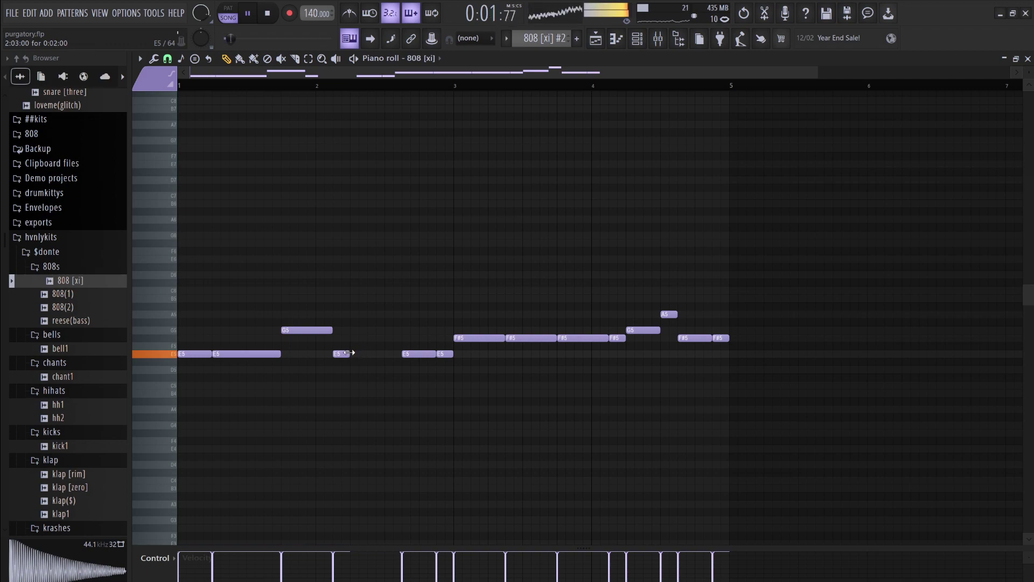
Fill the gap in bar 2 with an E5 note and divide the third F#5 note at the start of bar 4
left_click_drag(255, 356, 400, 355)
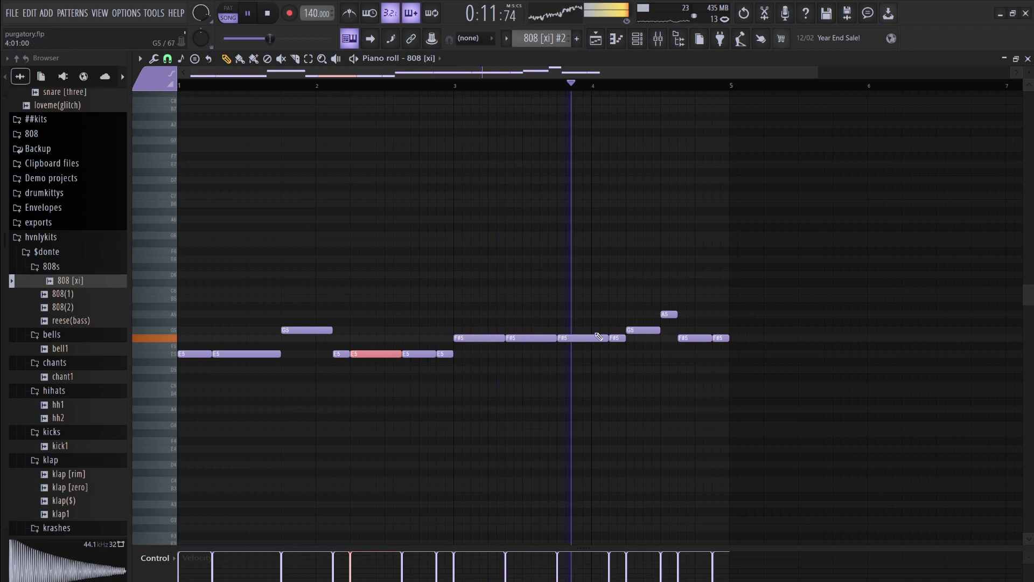
key("space")
key("space")
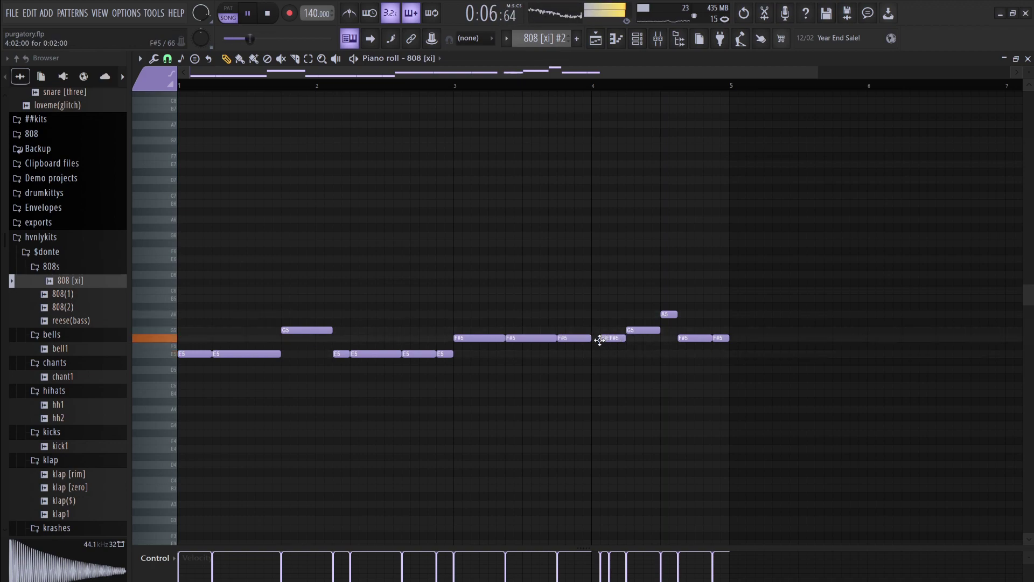
left_click_drag(600, 340, 591, 341)
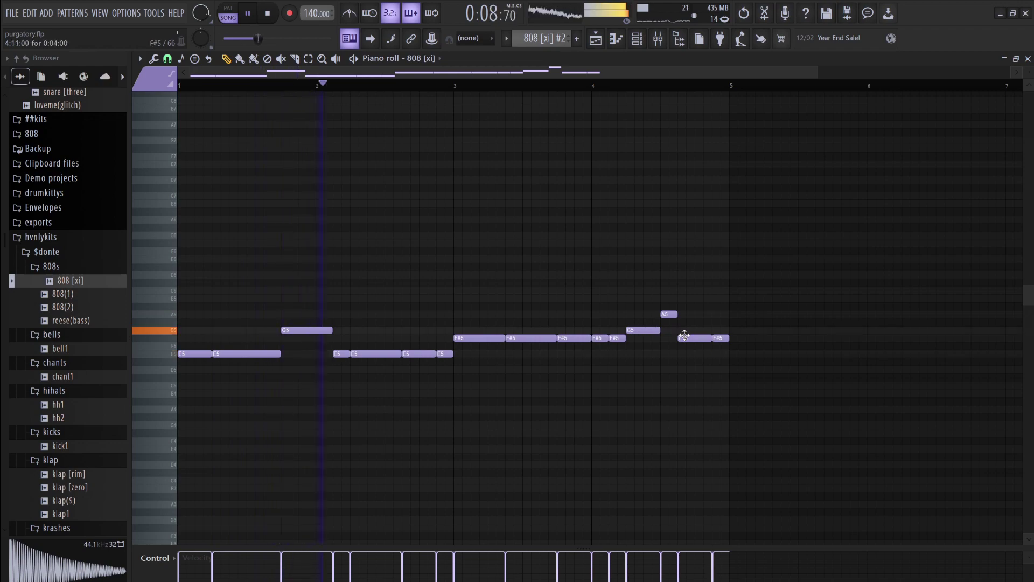
Raise the last two F#5 notes at the end of bar 4 to G5
left_click_drag(741, 341, 698, 345, "ctrl")
key("shift+Up")
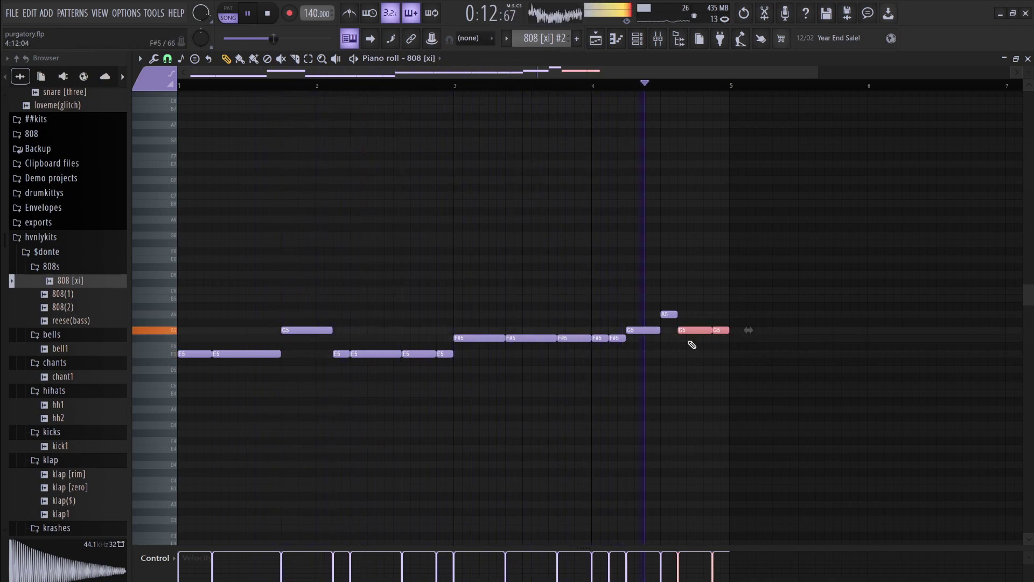
key("ctrl+d")
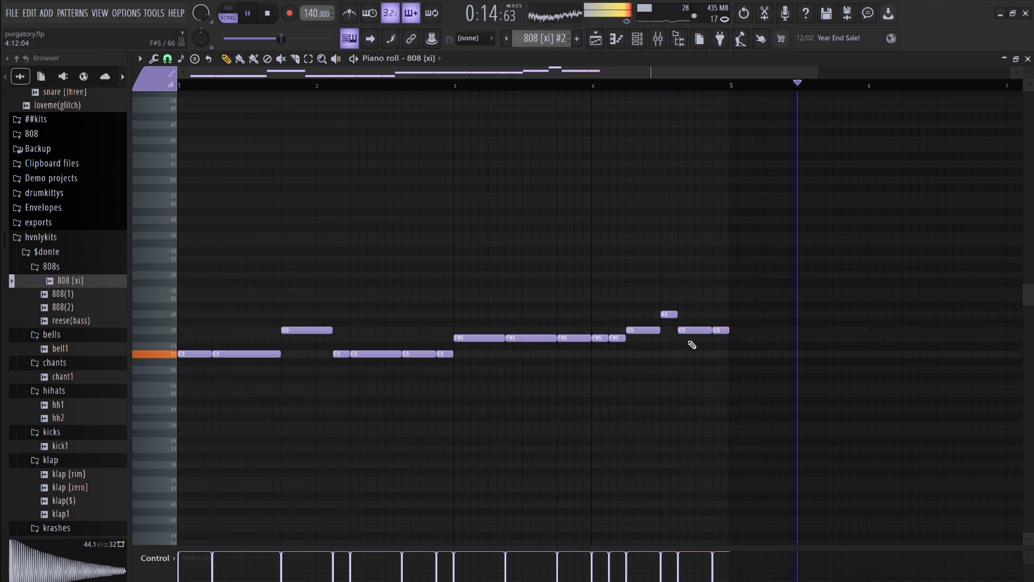
In the playlist, repeat the bar 9 to 17 section from bar 17 and trim the start of its first 808 clip to 18:09
key("F5")
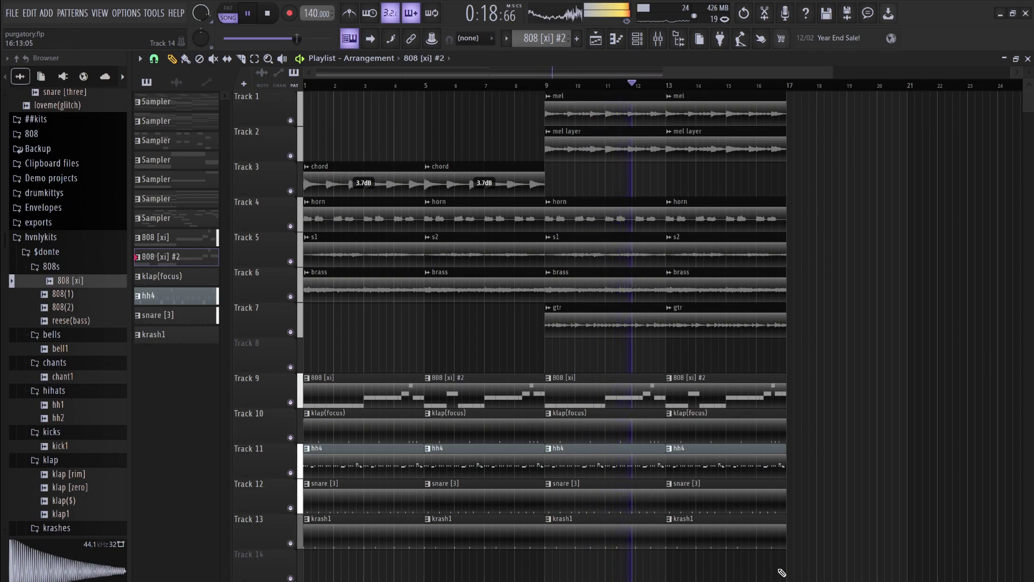
left_click_drag(774, 572, 616, 73)
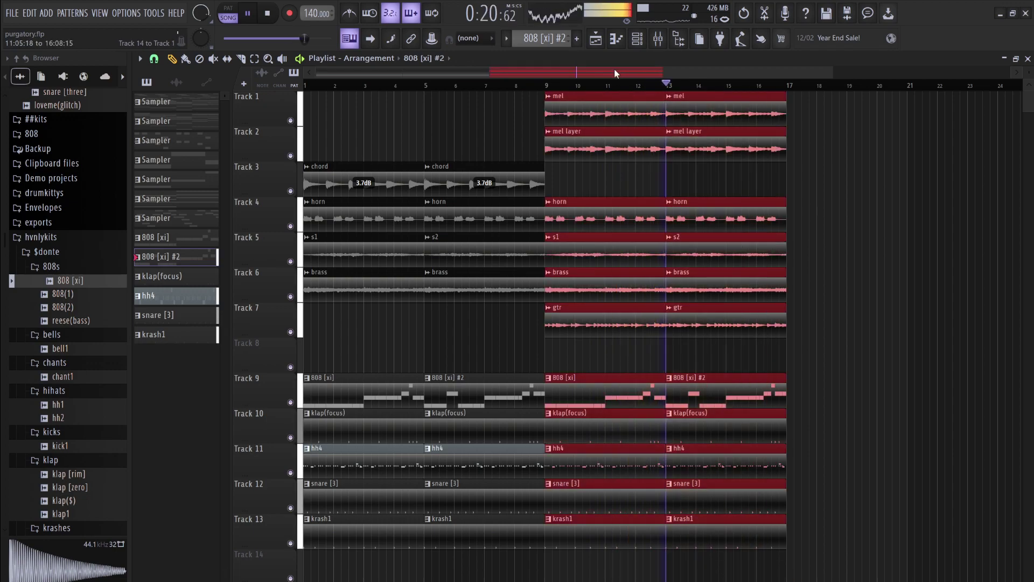
key("ctrl+b")
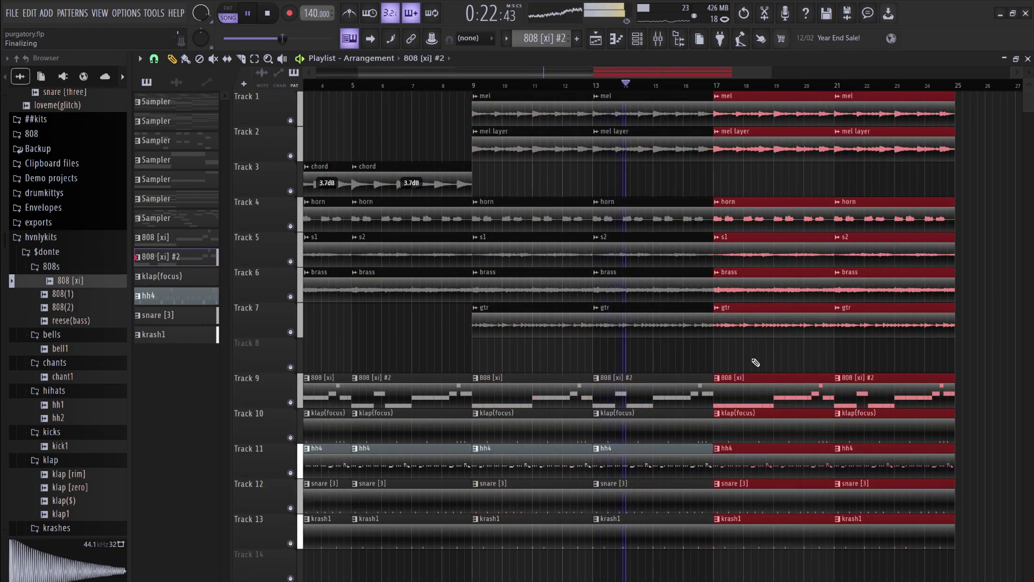
left_click(755, 363)
left_click_drag(715, 394, 763, 390)
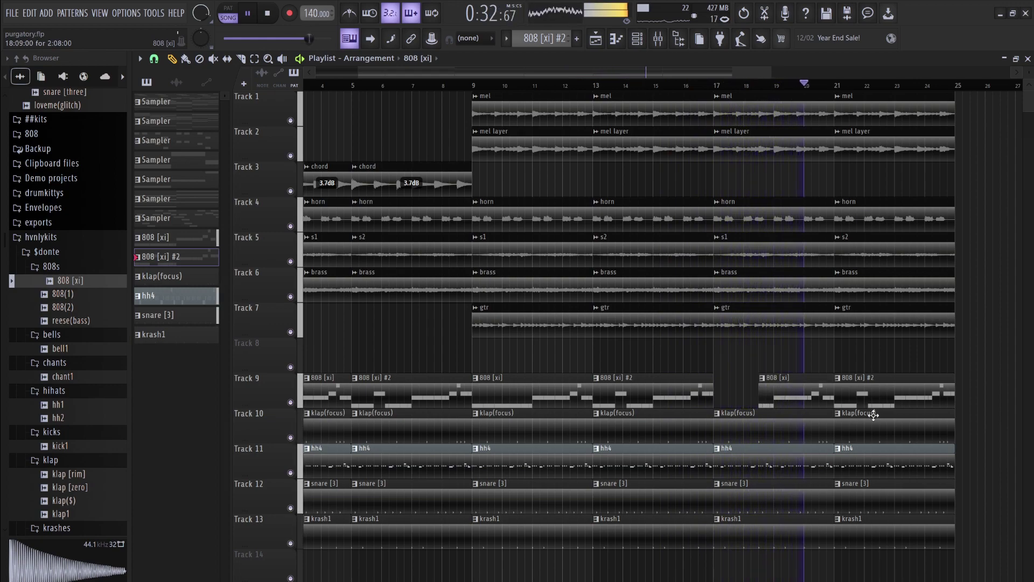
Repeat the four-bar section at bar 21, across all tracks, at bar 25
left_click_drag(897, 572, 884, 90)
key("ctrl+b")
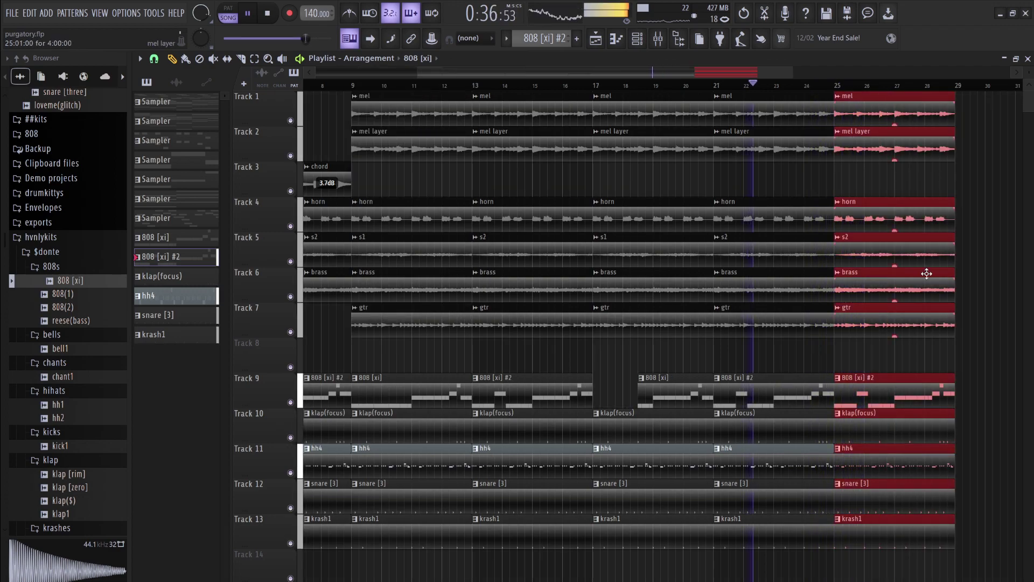
left_click(964, 352, "ctrl")
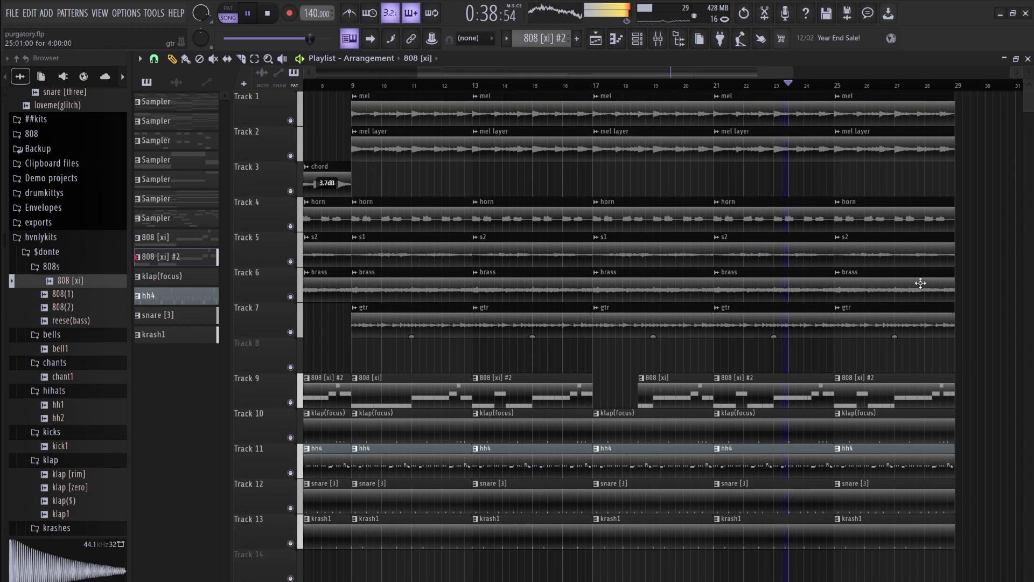
Delete the horn, mel and mel layer clips at bar 25
right_click(890, 223)
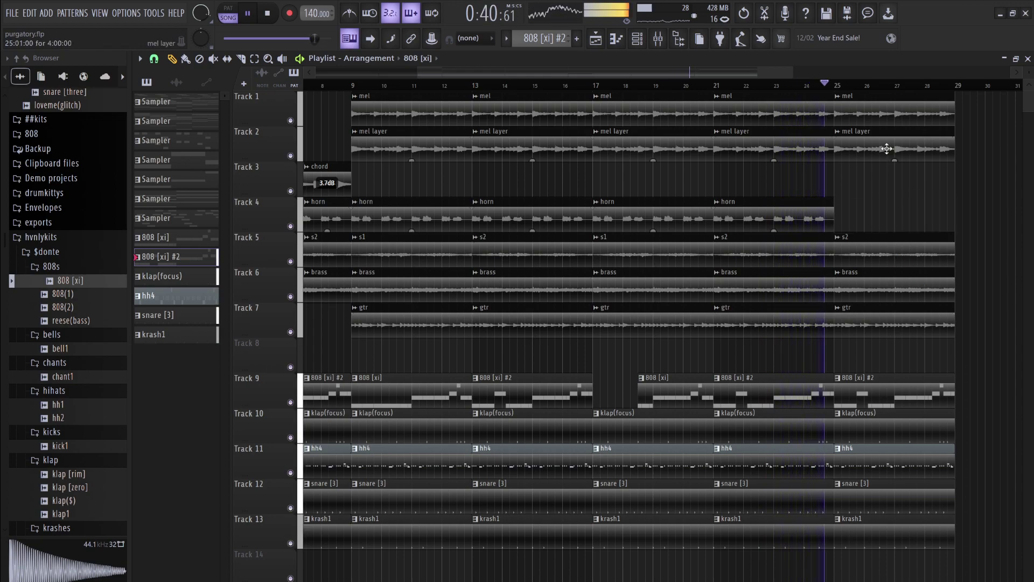
right_click(877, 105)
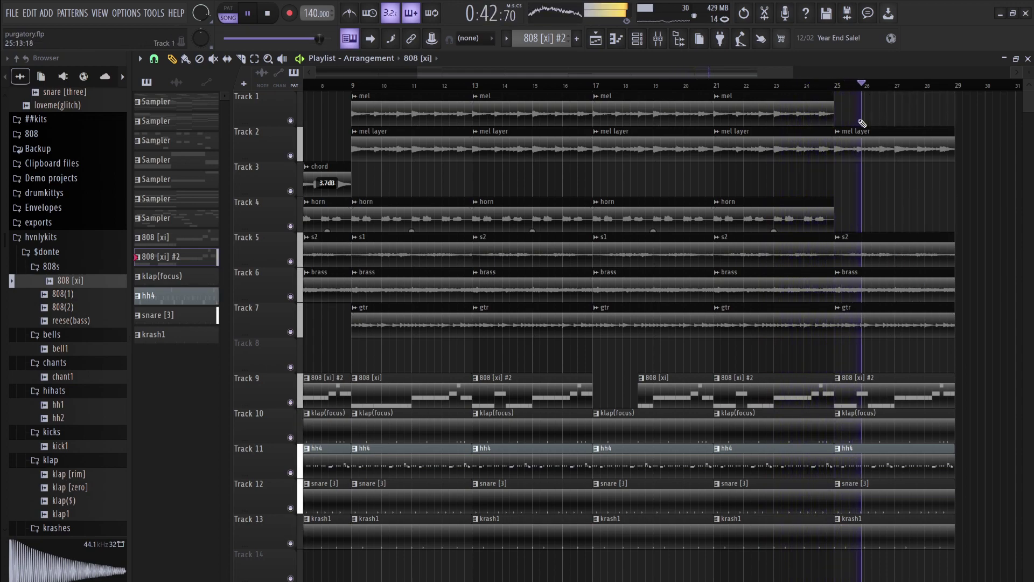
key("ctrl+z")
key("space")
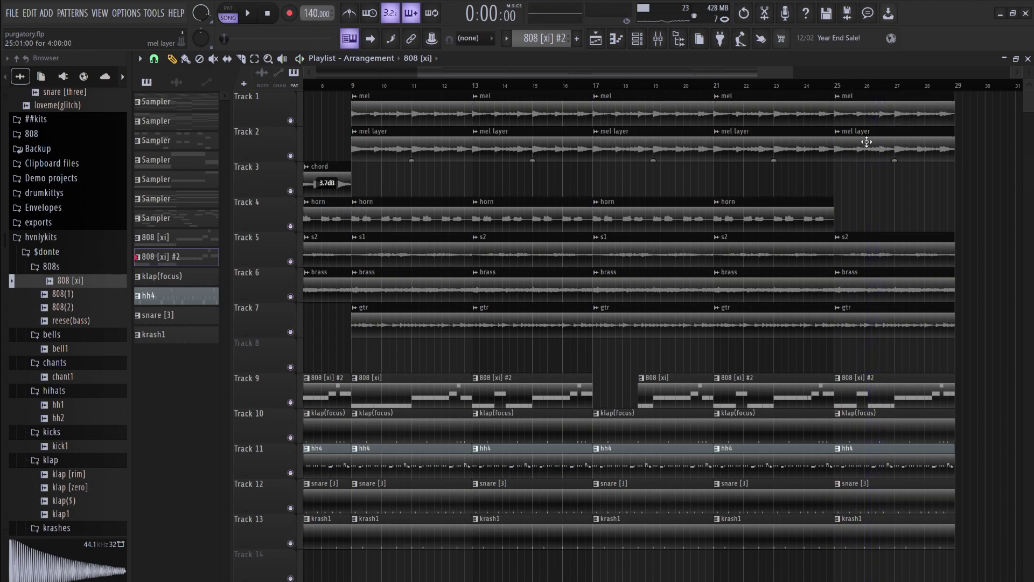
left_click_drag(417, 72, 318, 72)
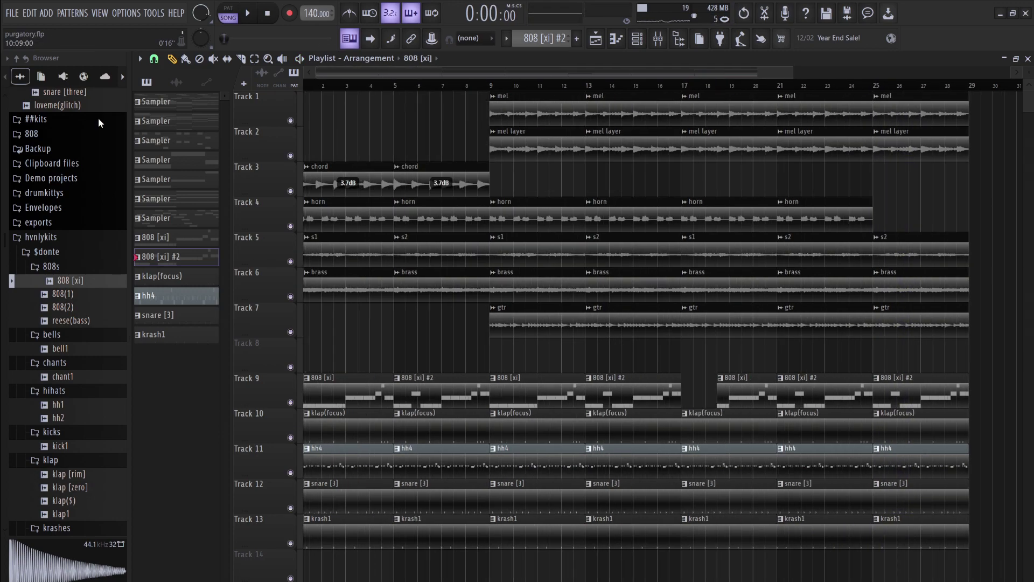
left_click(930, 173)
right_click(962, 190)
left_click_drag(944, 195, 928, 97)
key("Delete")
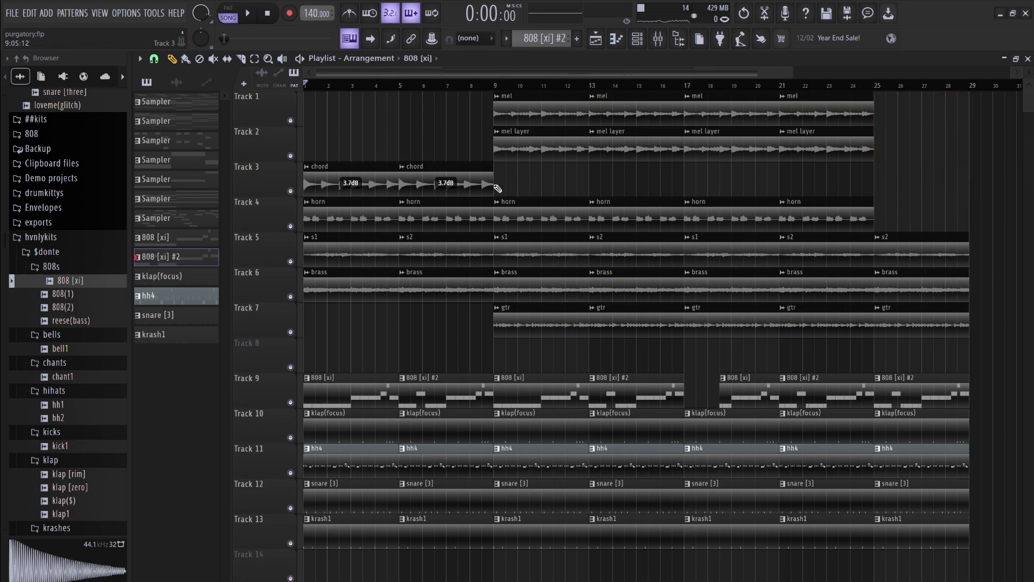
Place a chord clip on Track 3 at bar 25 and play the arrangement from around bar 22
left_click(427, 175)
left_click(907, 184)
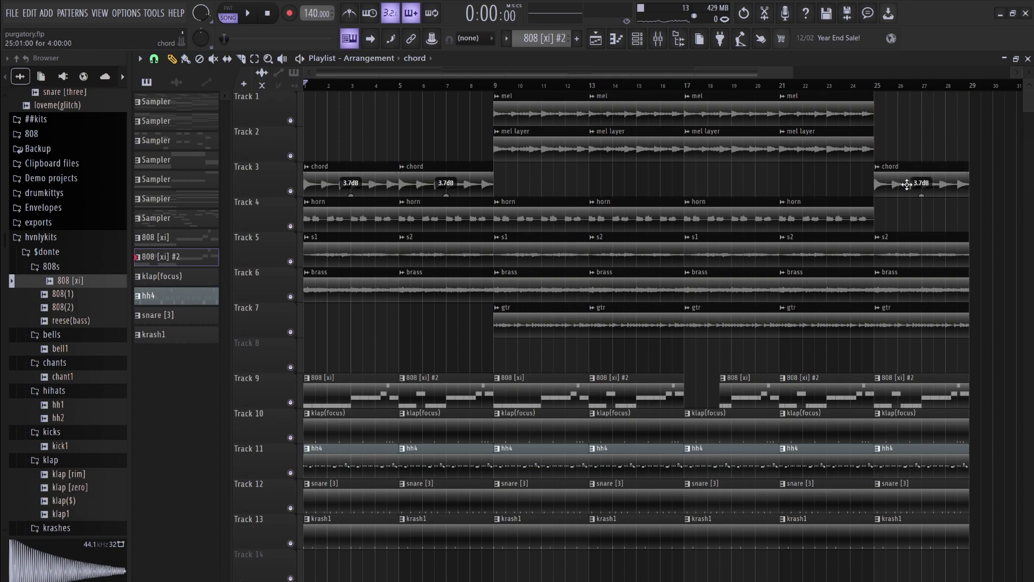
left_click(821, 84)
key("space")
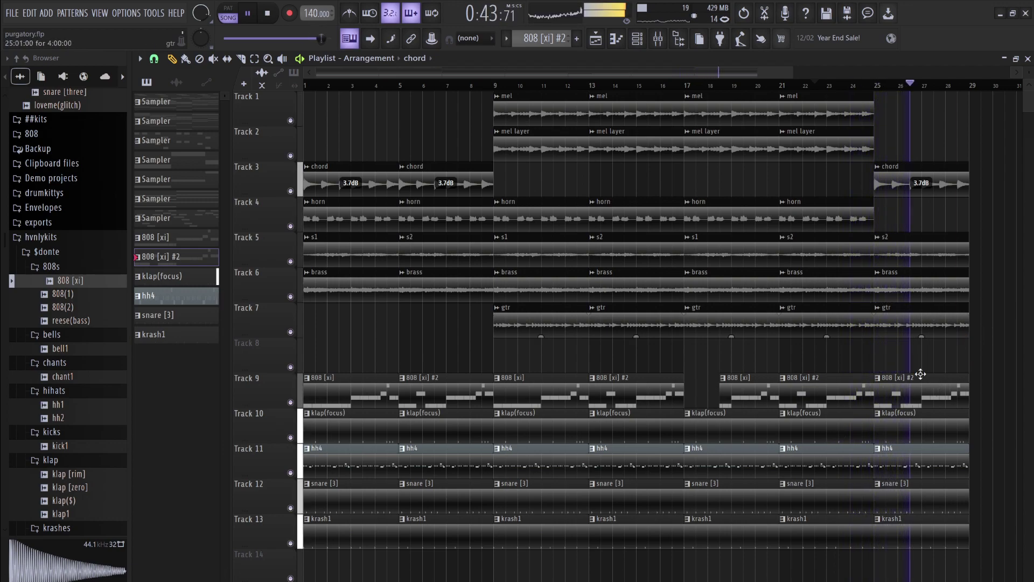
Repeat the four-bar section at bar 25, including the chord clip, at bar 29
left_click_drag(923, 576, 908, 187)
key("ctrl+b")
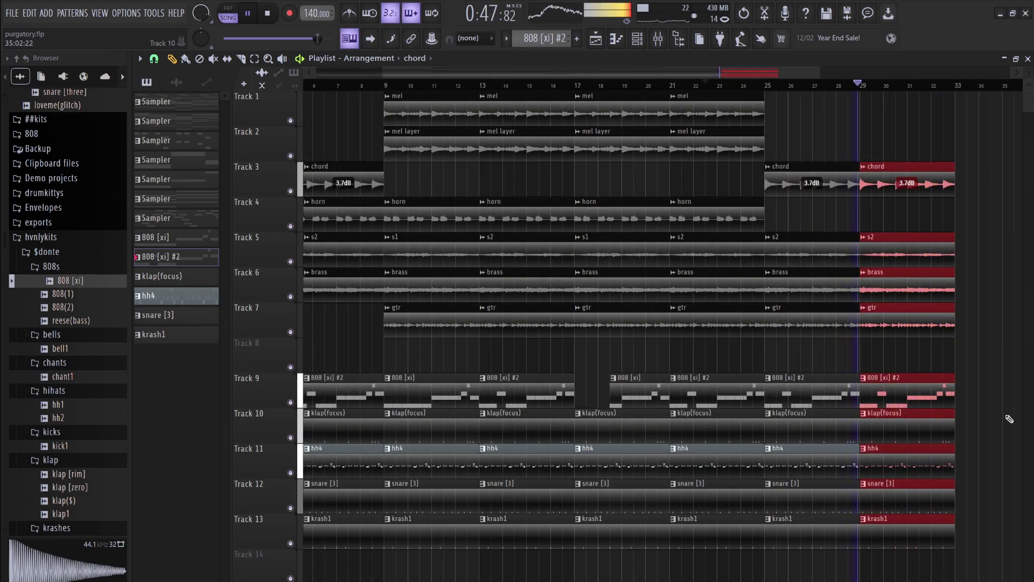
left_click(1009, 418, "ctrl")
Replace the 808 [xi] #2 clip at bar 29 on Track 9 with the 808 [xi] pattern
right_click(913, 399)
key("space")
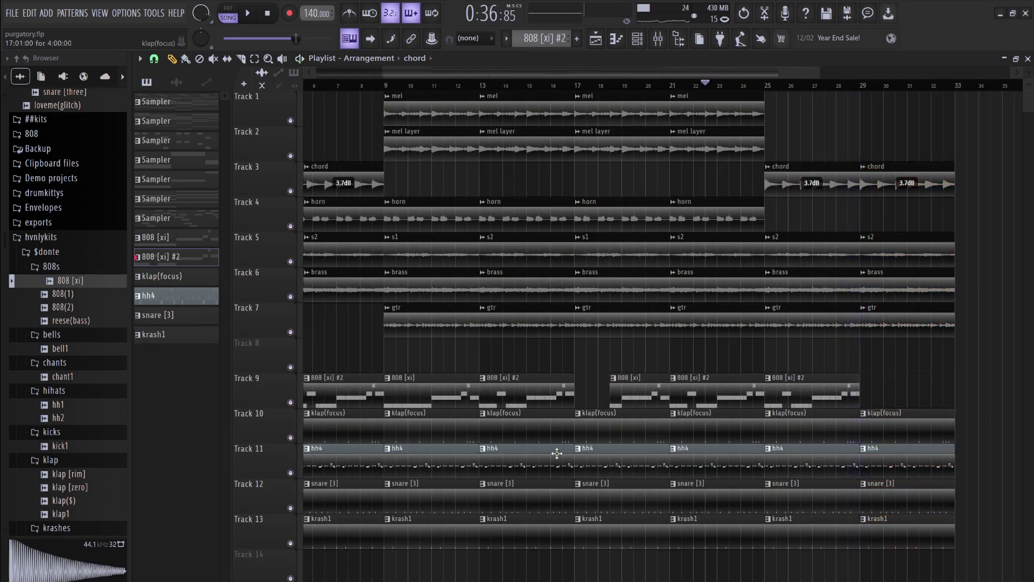
left_click(901, 379)
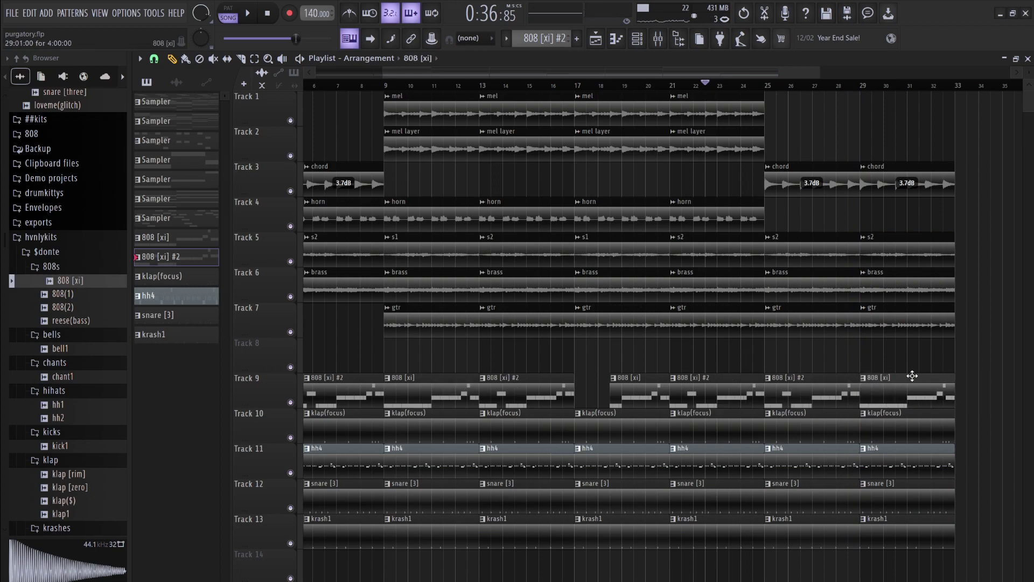
Play the arrangement and delete the gtr clips at bars 25 and 29 on Track 7
key("space")
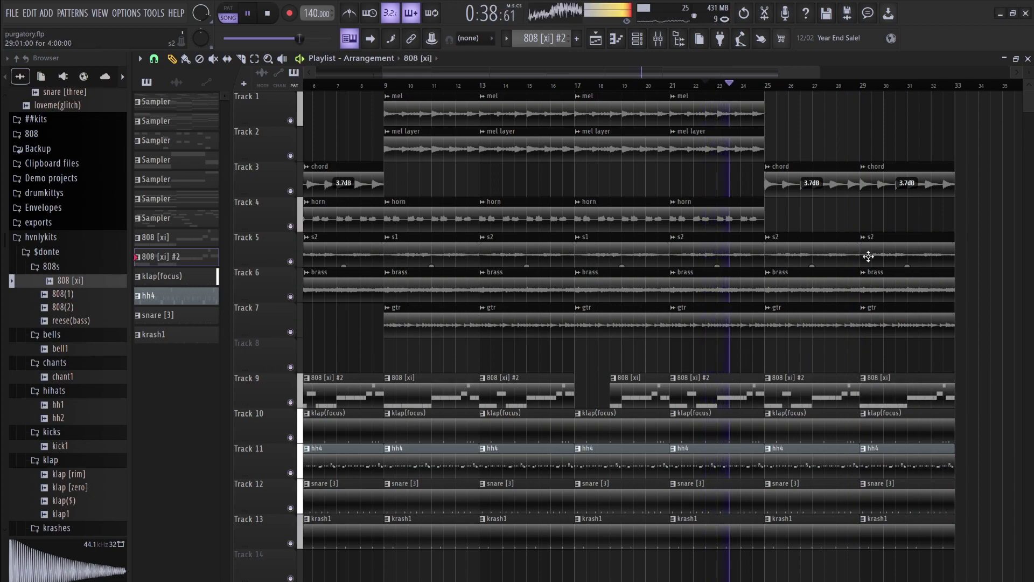
right_click(814, 320)
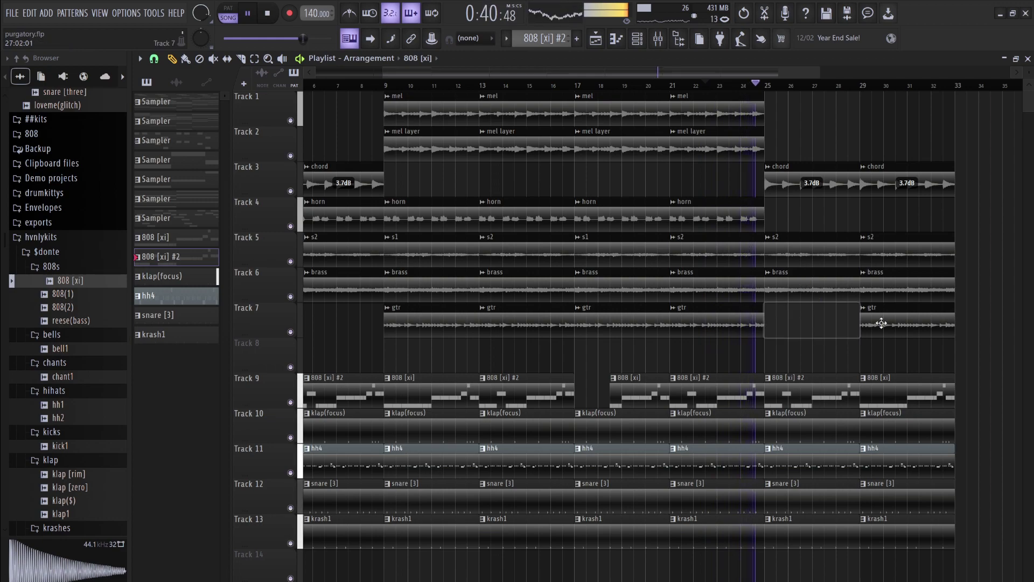
right_click(905, 323)
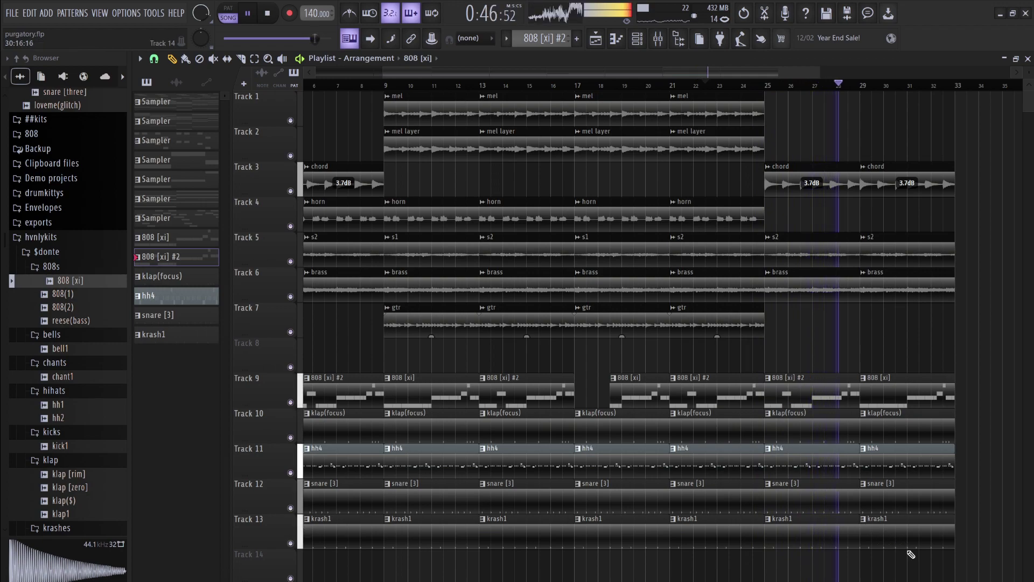
Copy the bar 21 section to bar 33 without its 808 clip and repeat it at bar 37
mouse_move(720, 562)
left_mouse_down()
mouse_move(706, 479)
mouse_move(704, 63)
mouse_move(1009, 146)
mouse_move(951, 143)
left_mouse_up()
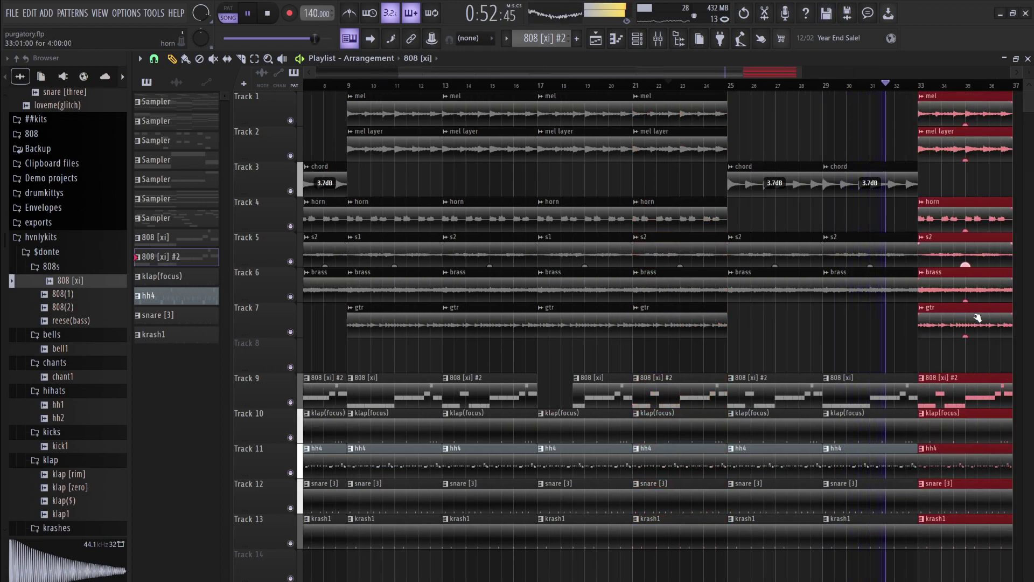
right_click(965, 393)
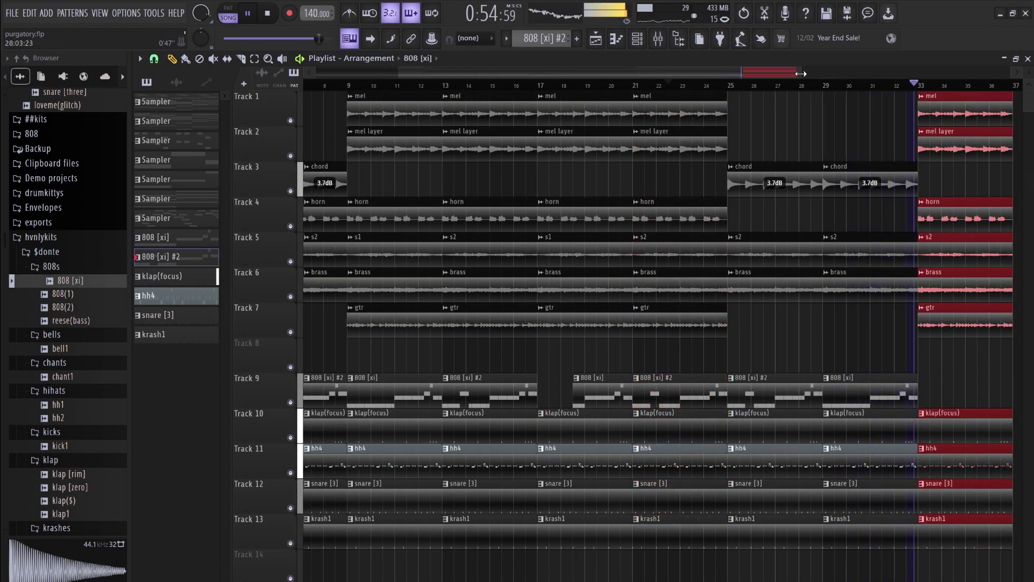
left_click_drag(800, 73, 1023, 79)
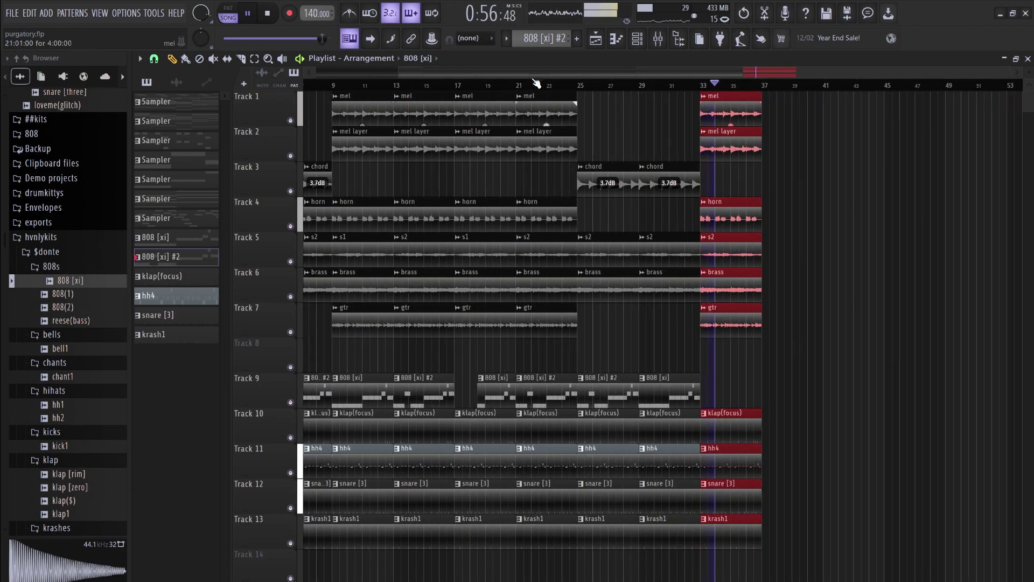
left_click_drag(402, 73, 315, 73)
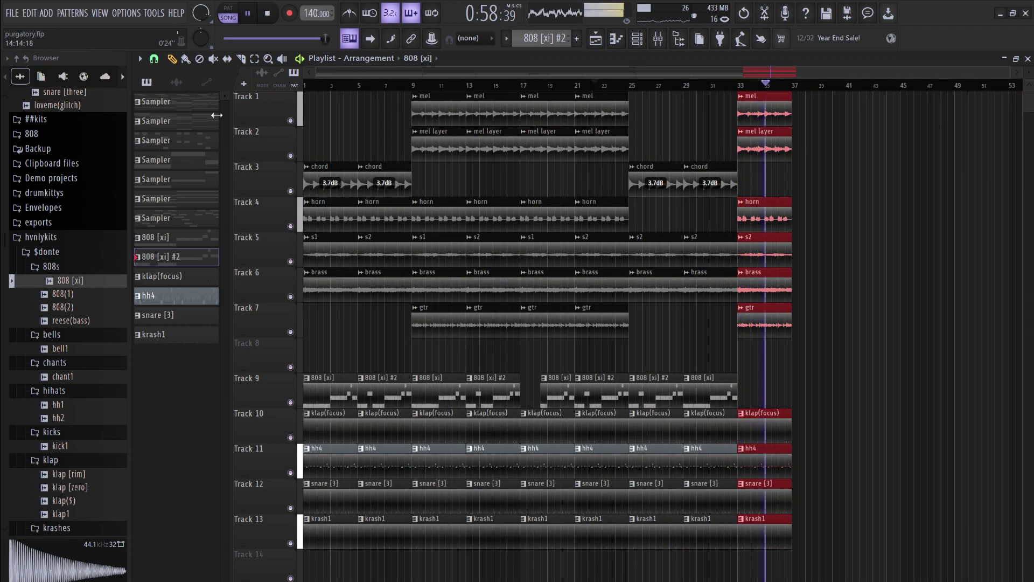
key("ctrl+b")
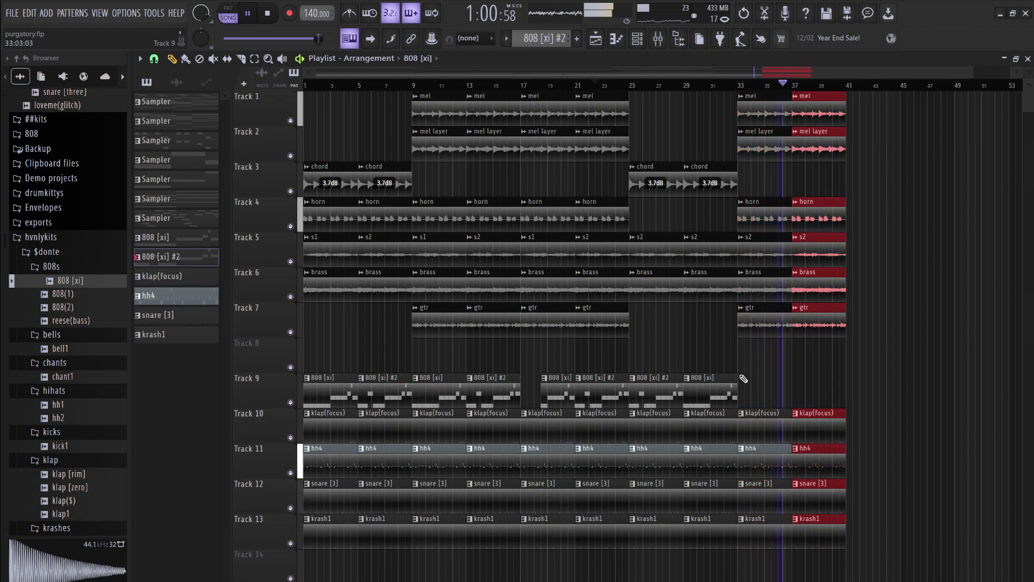
key("ctrl+d")
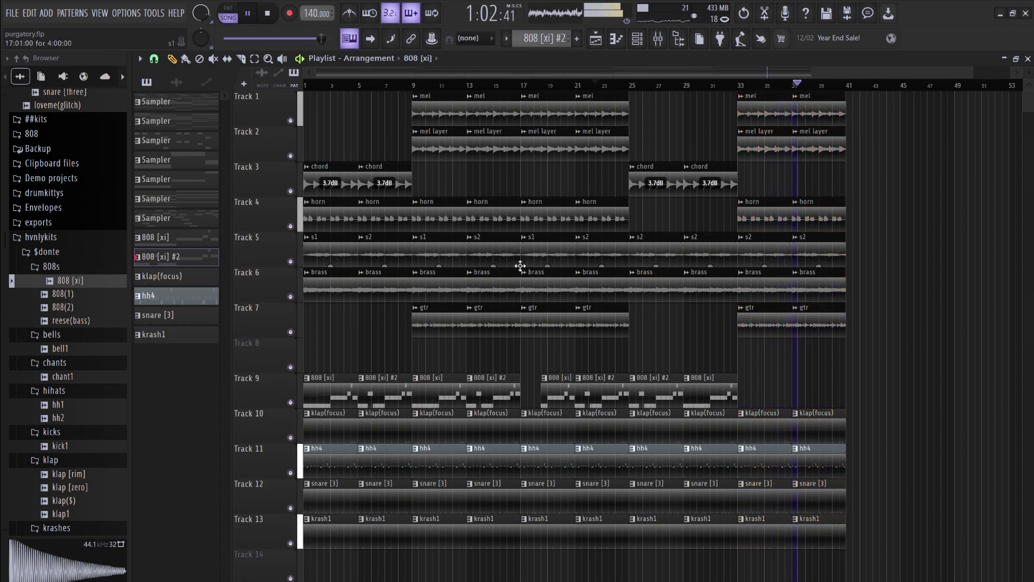
Replace the s2 clips at bars 25 and 33 on Track 5 with s1 and play from around bar 30
key("space")
right_click(781, 248)
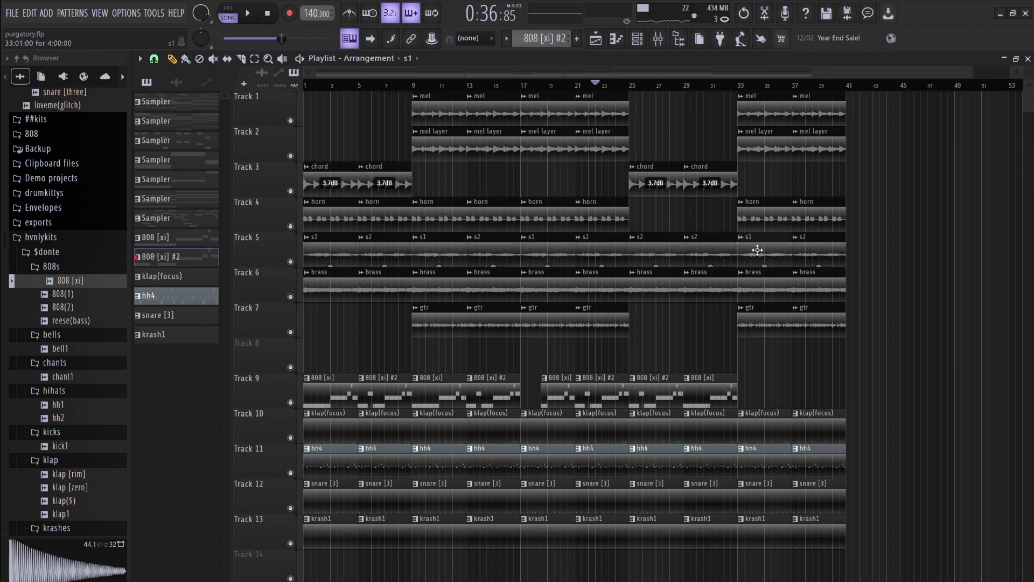
right_click(657, 252)
left_click(653, 252)
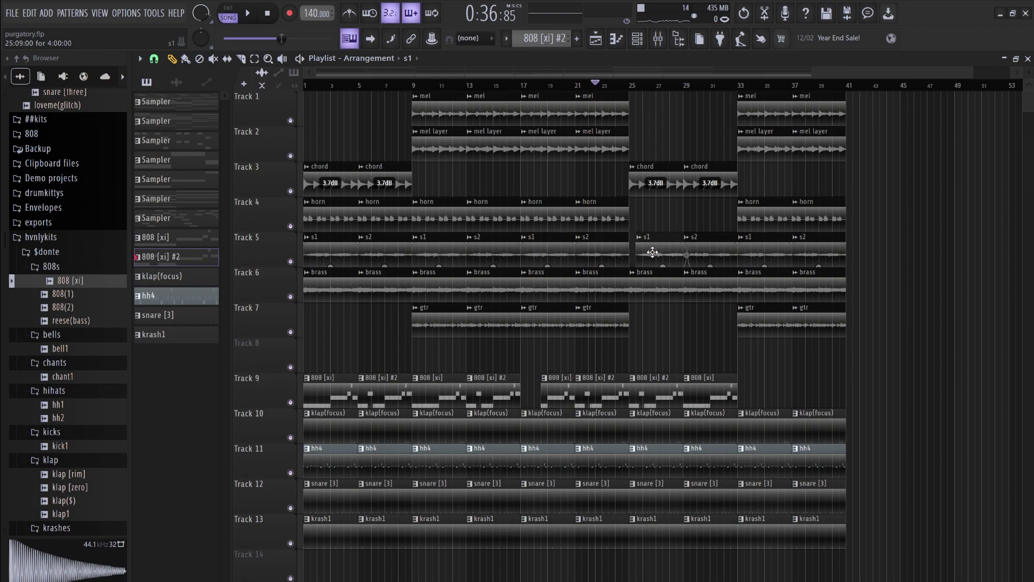
key("space")
left_click(707, 86)
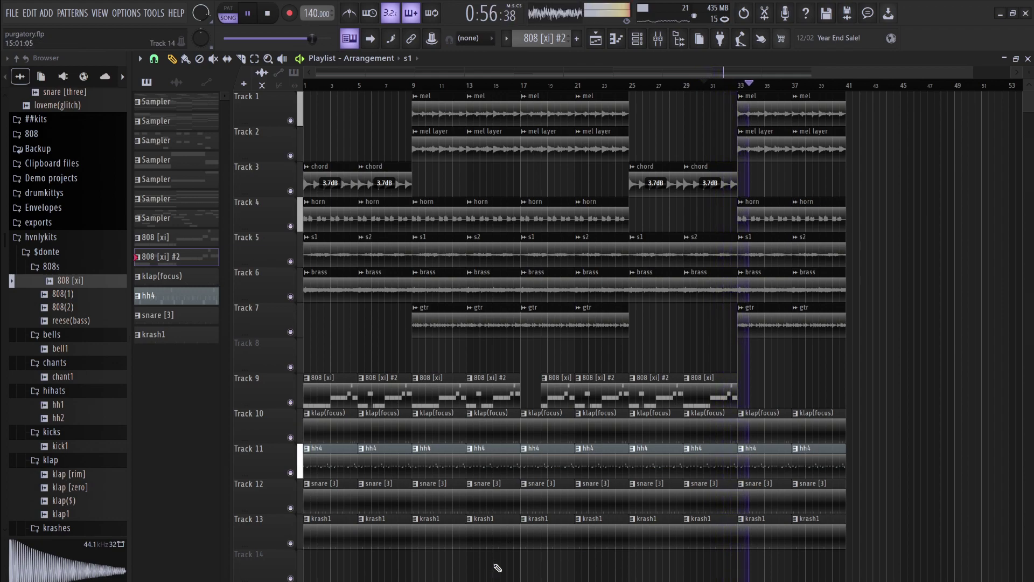
Copy all clips of the bar 9 to 17 section and place the copy from bar 41
left_click_drag(496, 570, 421, 112)
key("ctrl+c")
key("ctrl+v")
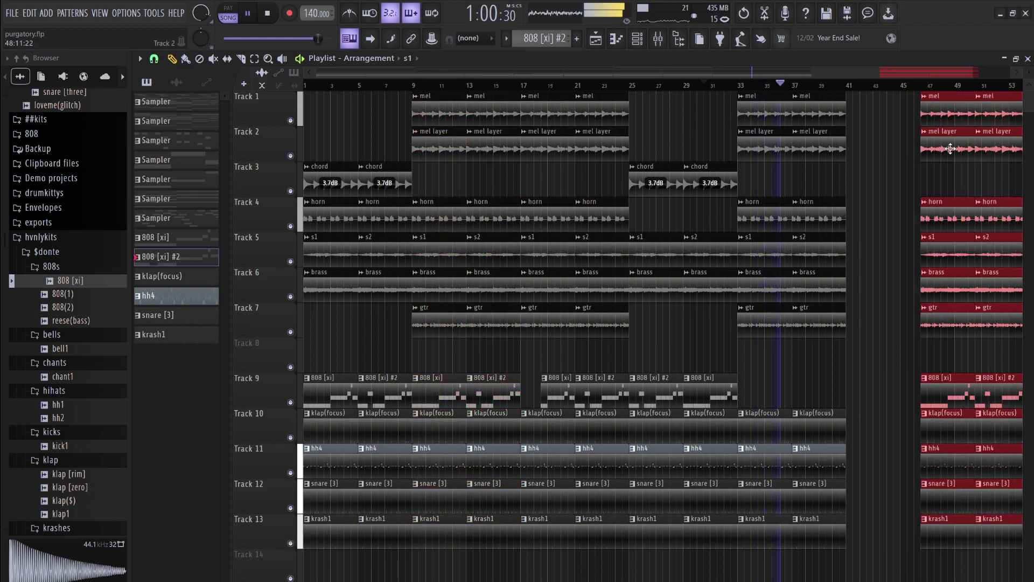
left_click_drag(909, 157, 841, 158)
Stop playback and add an 808 [xi] #2 clip about two bars long at bar 37 on Track 9
key("space")
left_click_drag(659, 394, 819, 365, "shift")
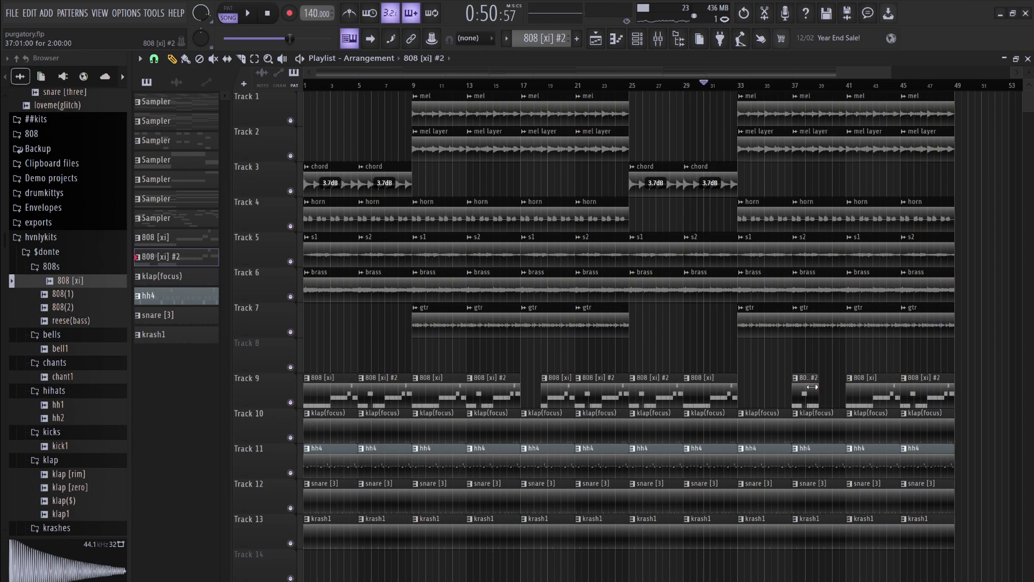
Add a two-bar 808 [xi] clip at bar 39 on Track 8 and shorten the bar 37 drum clips to end at about bar 40
left_click(794, 357)
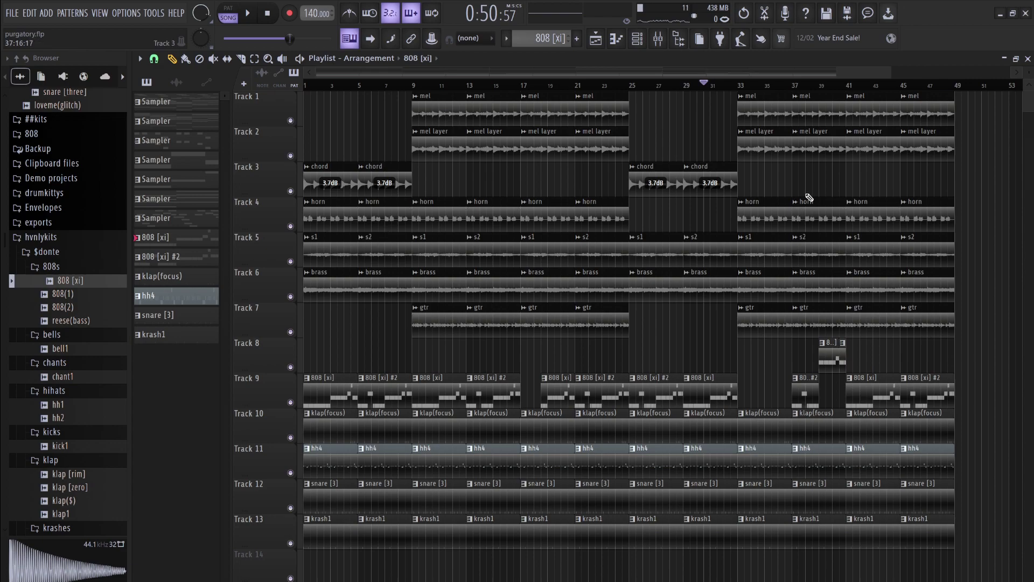
left_click(790, 86)
key("space")
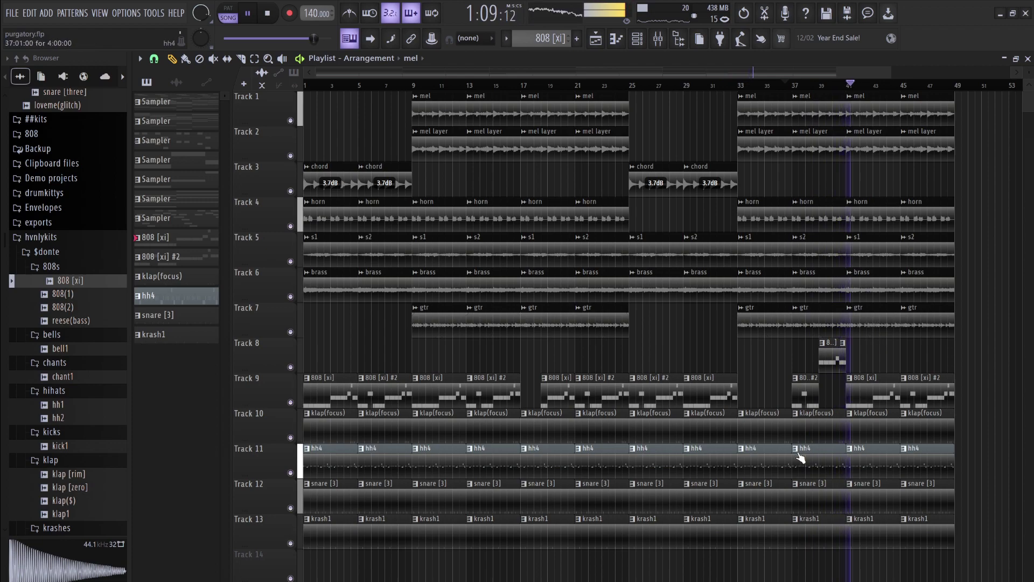
left_click_drag(832, 557, 829, 413)
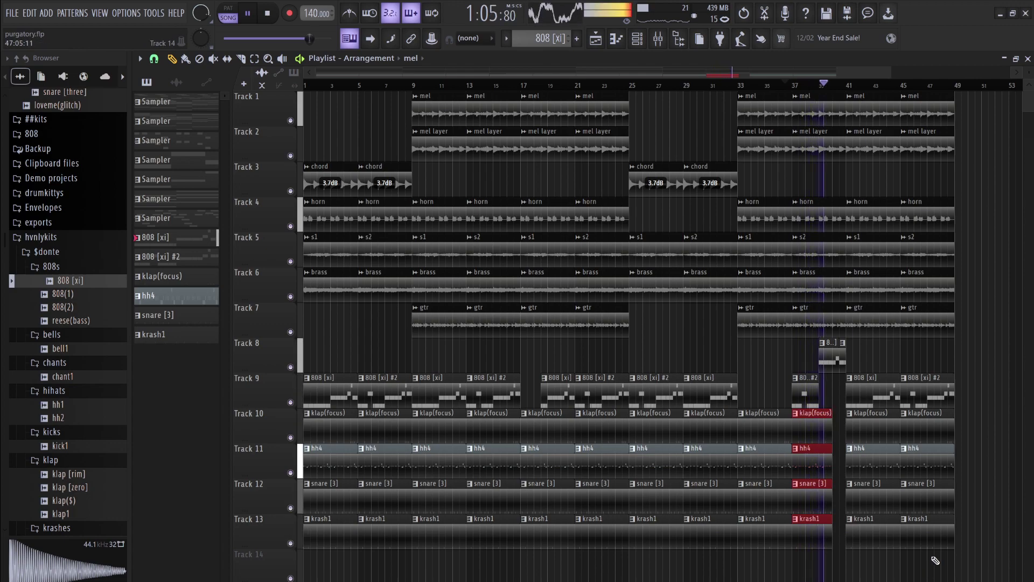
Repeat the bar 45 section at bar 49 and trim its 808, hh4 and snare clips to start at about bars 51.5, 50.5 and 49.5
left_click_drag(936, 560, 924, 102)
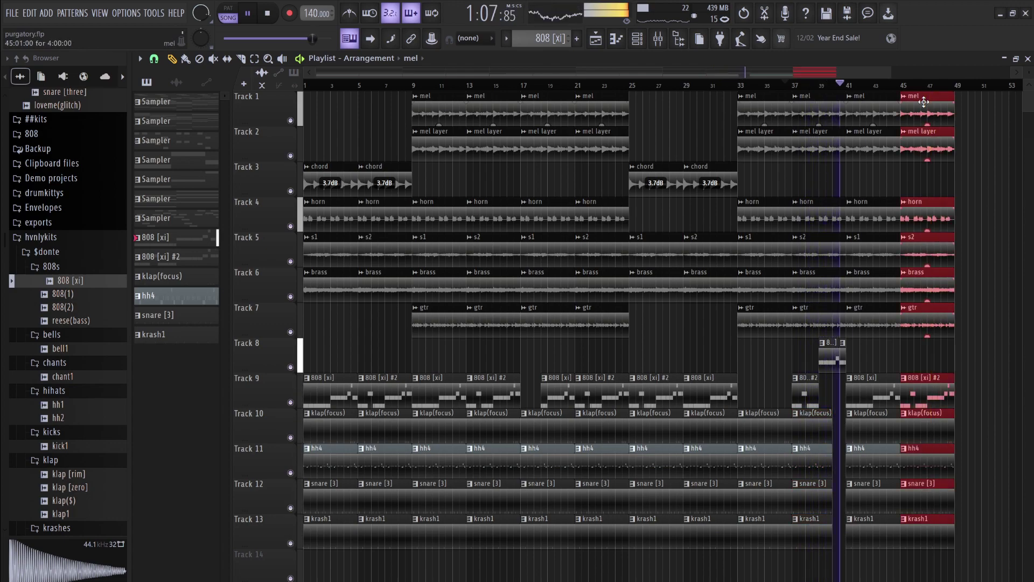
key("ctrl+b")
left_click(960, 395)
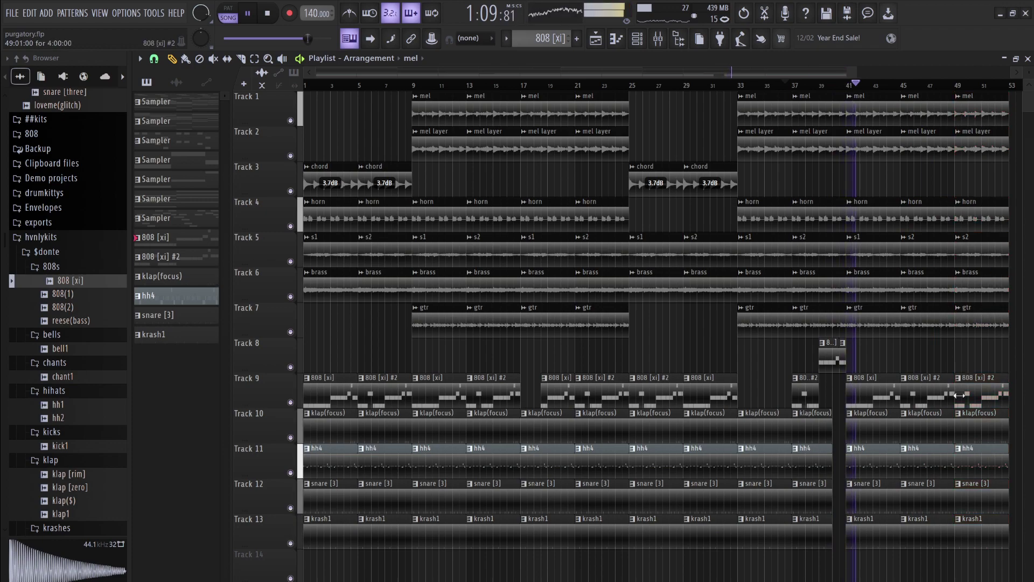
left_click_drag(960, 395, 990, 395)
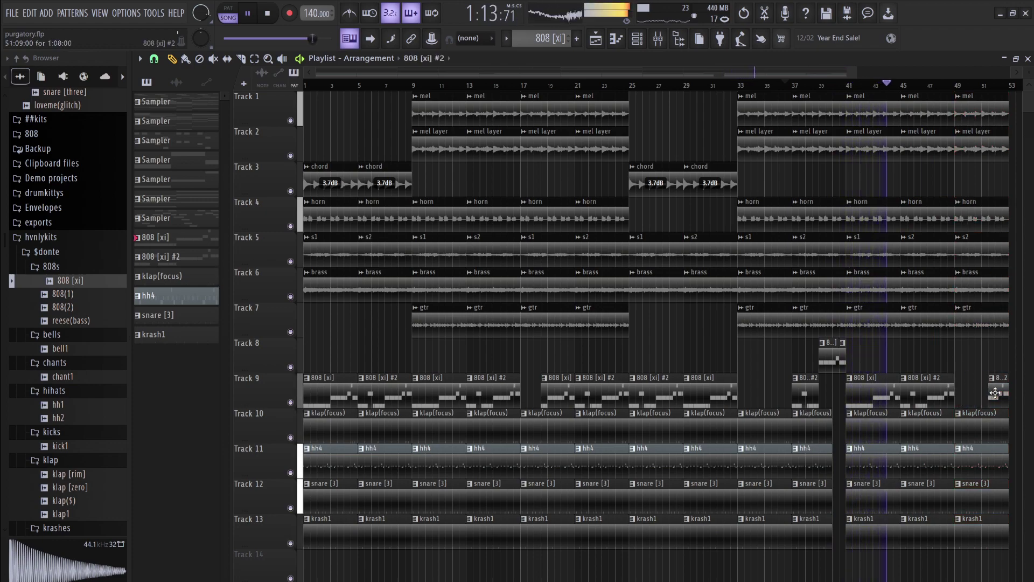
mouse_move(962, 468)
left_mouse_down()
mouse_move(990, 467)
mouse_move(981, 465)
left_mouse_up()
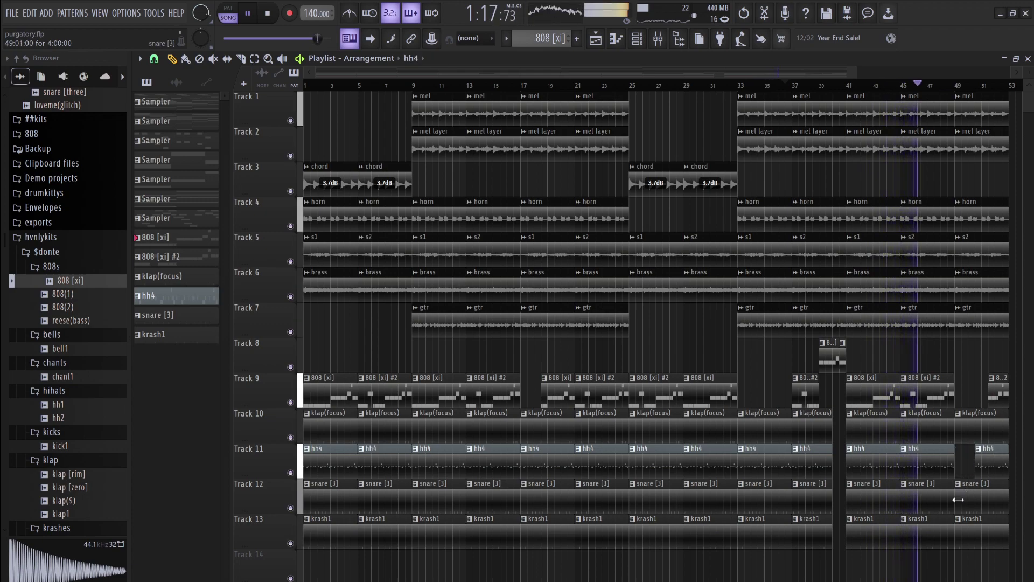
left_click_drag(958, 499, 967, 499)
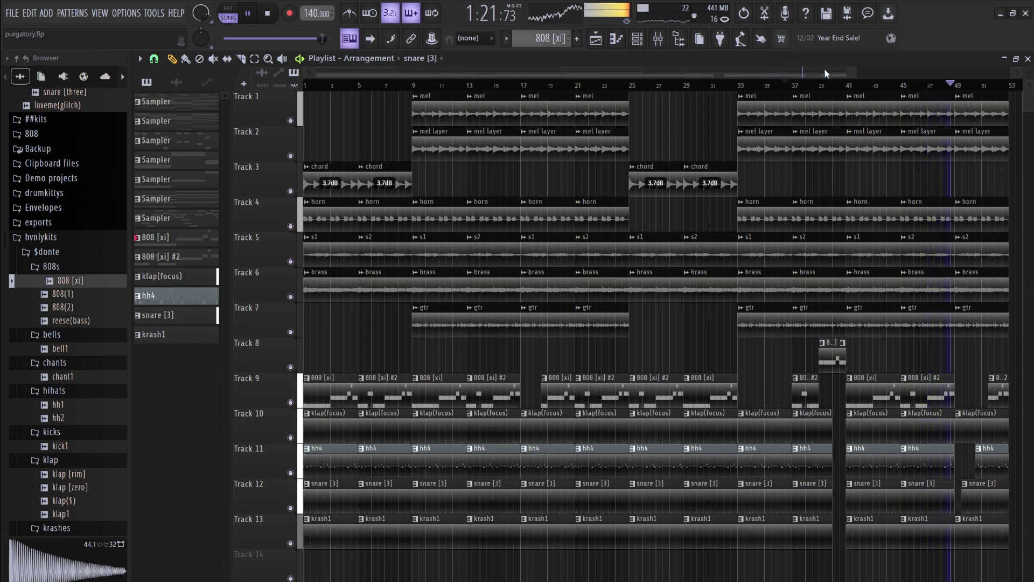
Find the loveme(glitch) sample in the browser and place it on Track 8 at bar 1
left_click_drag(855, 73, 985, 75)
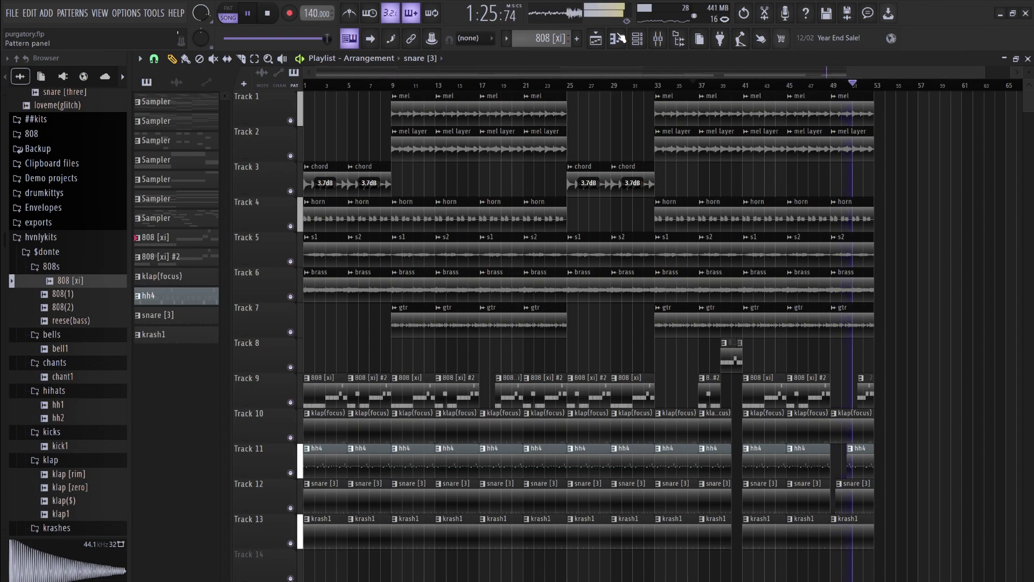
scroll(65, 465, "up", 5)
scroll(63, 464, "up", 4)
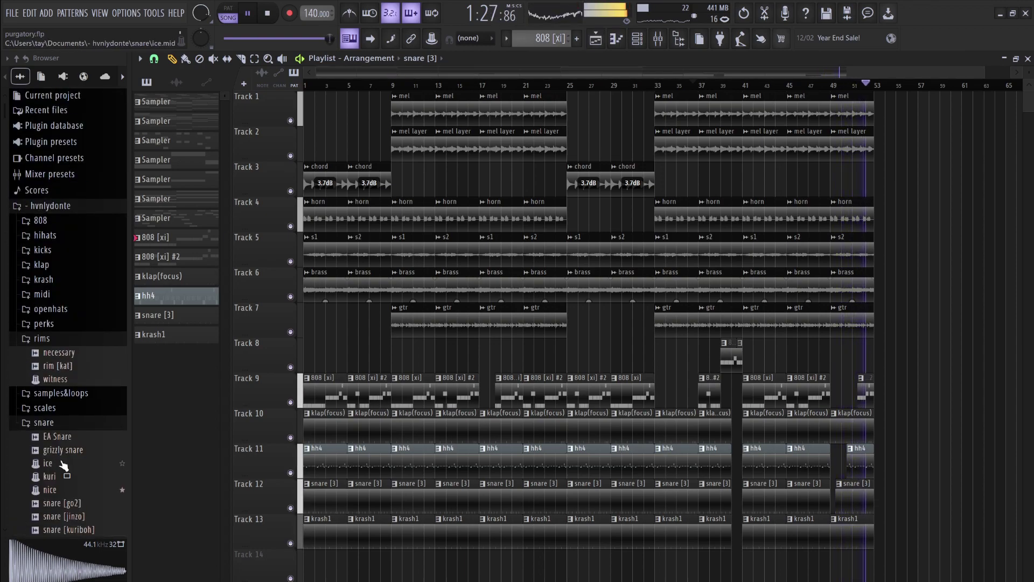
scroll(64, 462, "down", 4)
left_click(56, 331)
left_click_drag(57, 334, 312, 362)
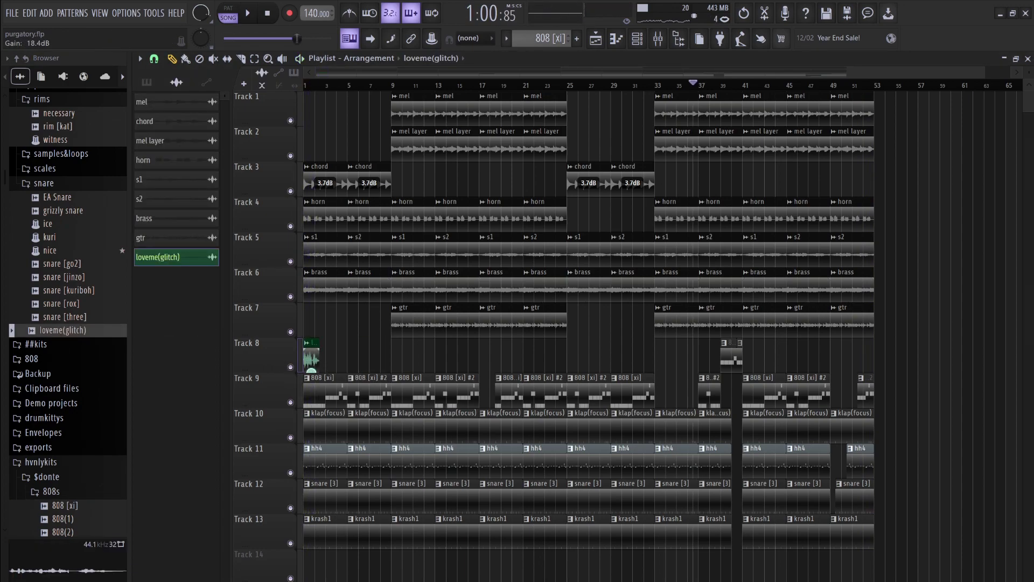
Set the loveme(glitch) clip's declicking mode to Generic (bleeding), route it to mixer track 8, and play from the start
left_click(266, 13)
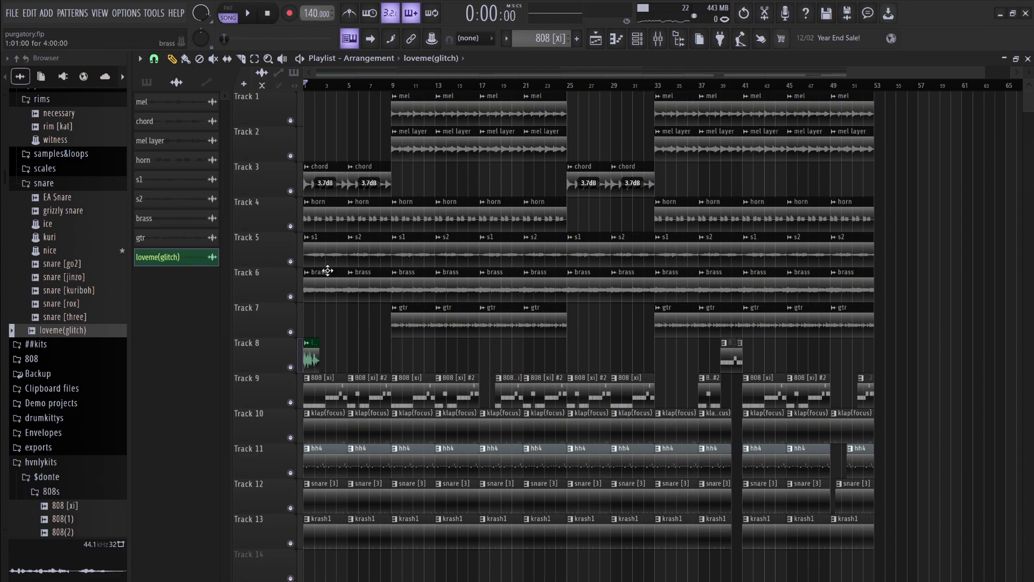
double_click(312, 350)
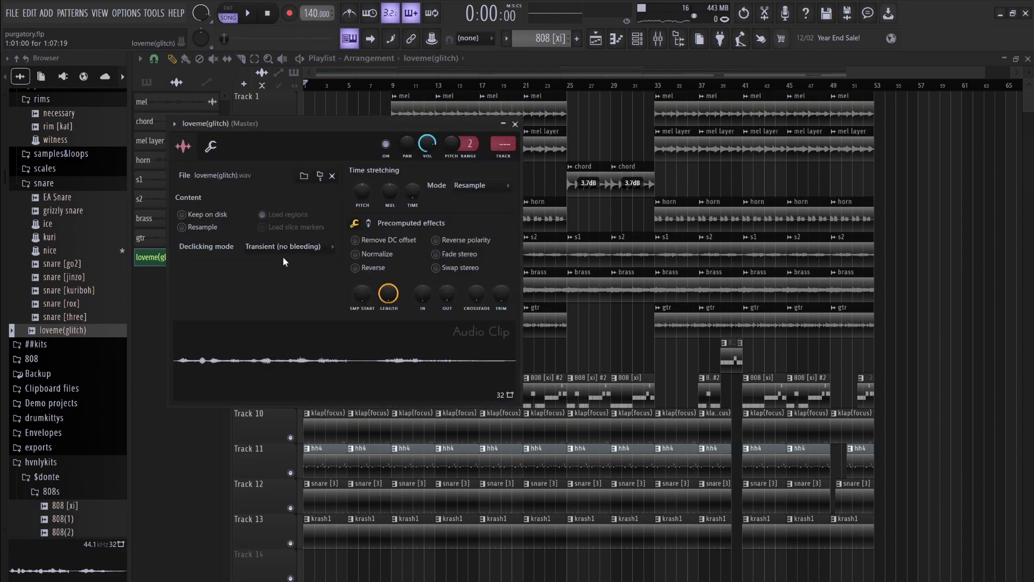
left_click(510, 160)
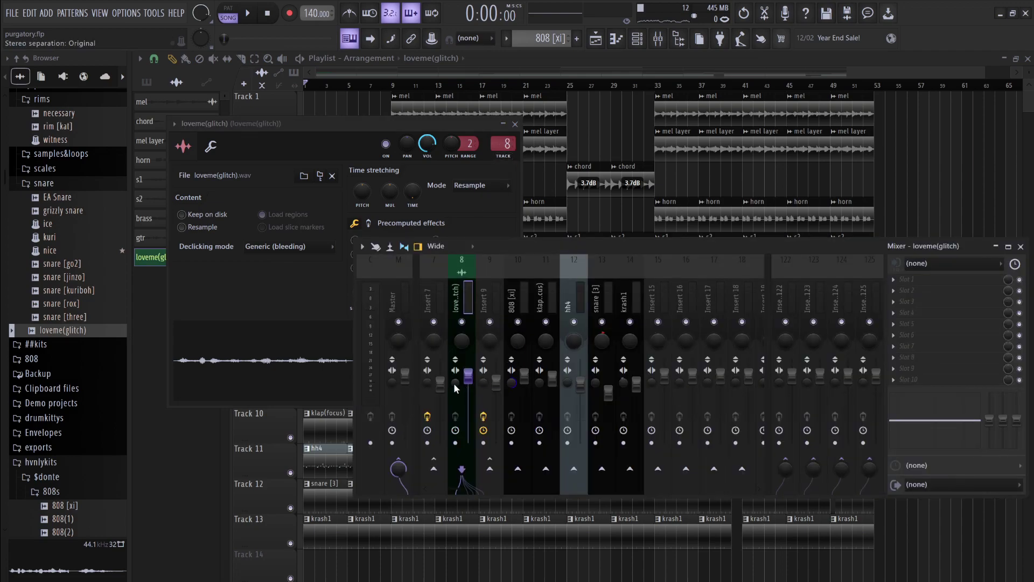
left_click(400, 467)
left_click(399, 466)
key("space")
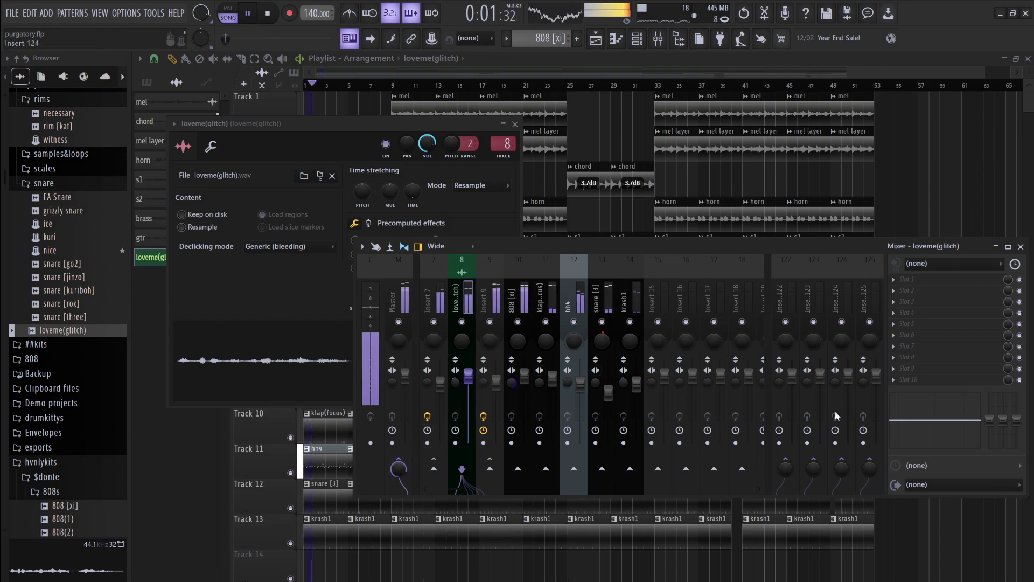
On the loveme(glitch) mixer track, cut the lows by 18 dB at 90 Hz and boost by 5.5 dB around 6.3 kHz
key("space")
left_click_drag(989, 419, 989, 447)
left_click_drag(943, 418, 961, 412)
key("space")
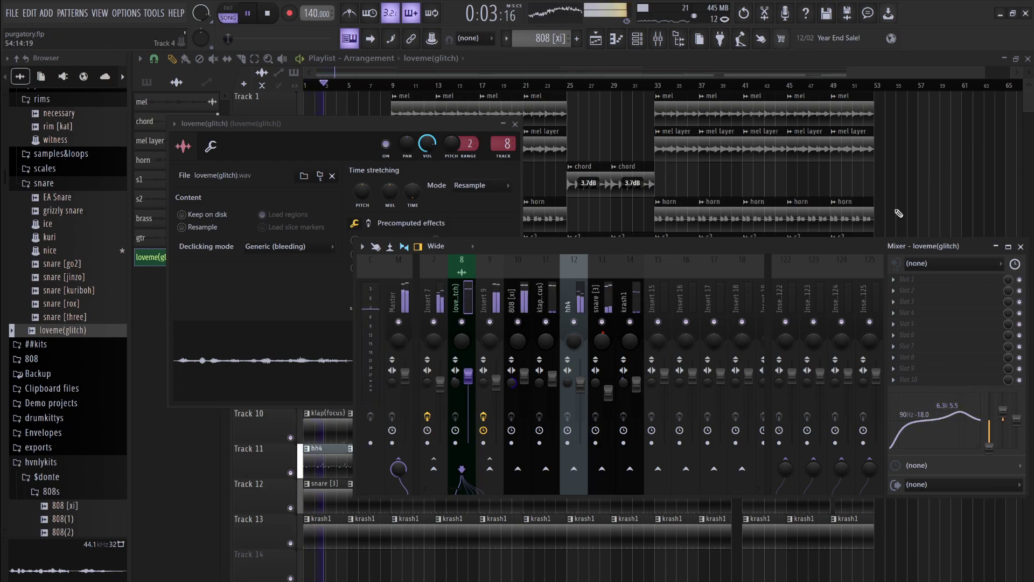
key("F12")
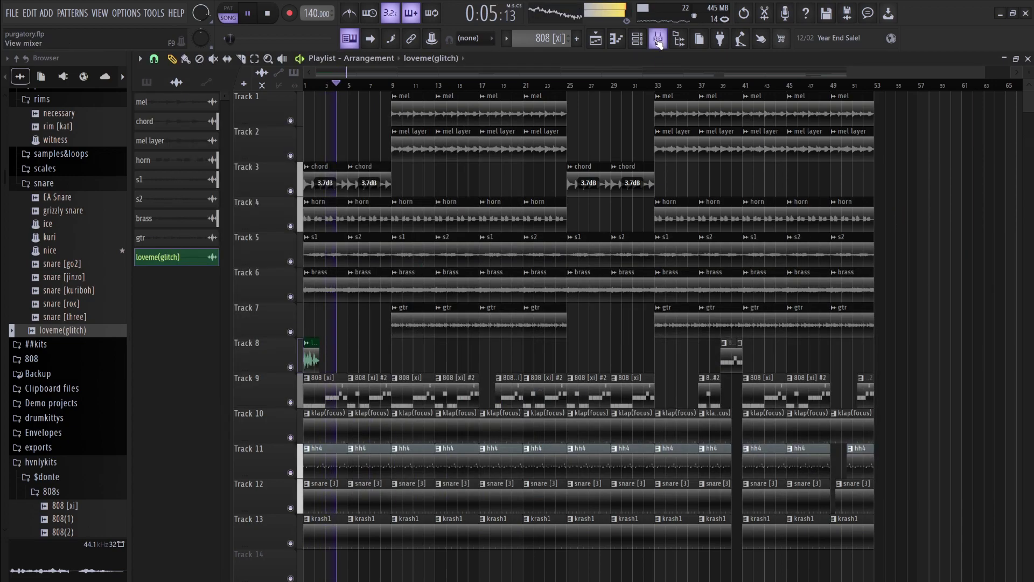
Create an automation clip for the Master volume and move it to bar 1 on Track 14
left_click(658, 38)
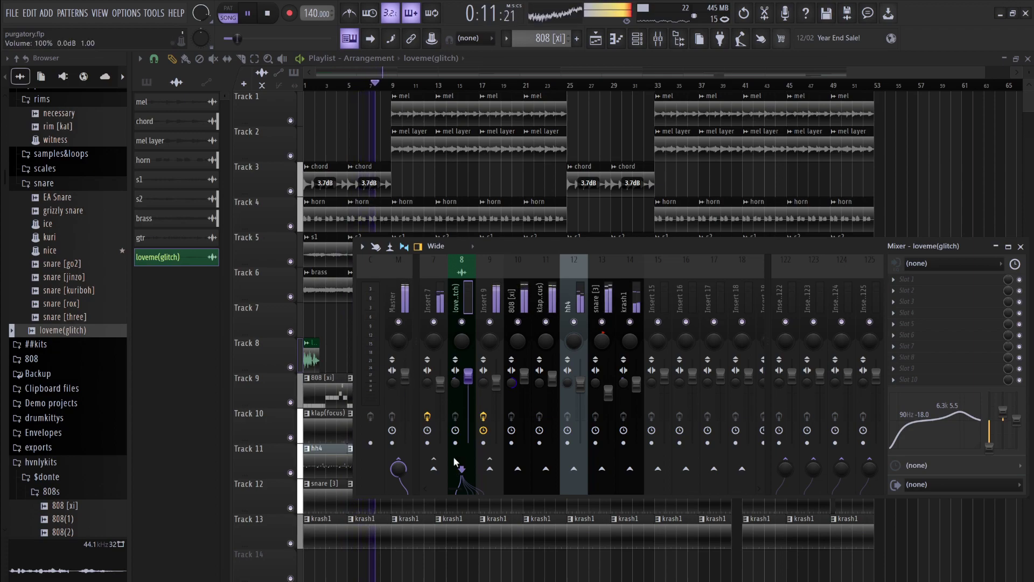
key("ctrl+z")
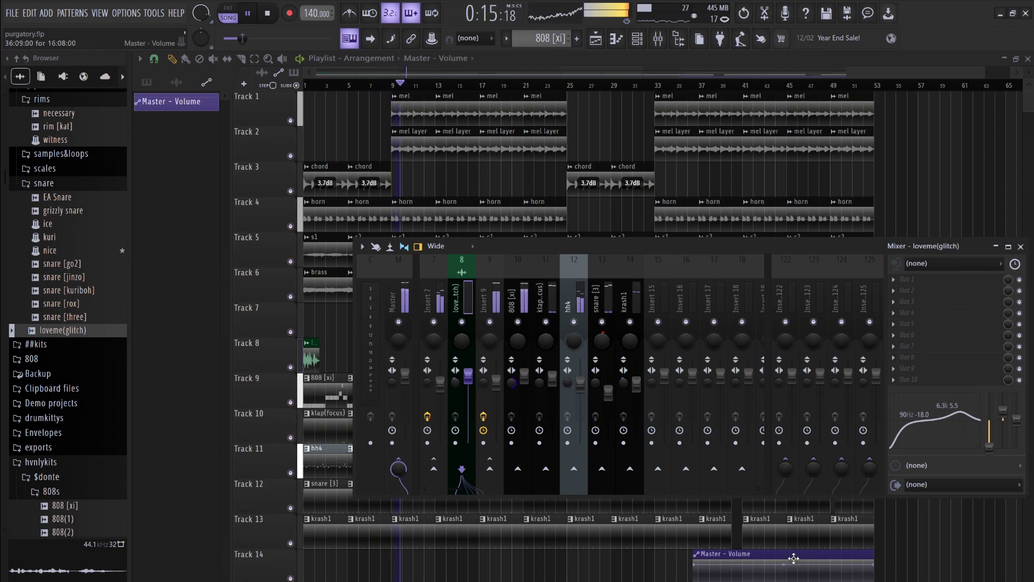
key("space")
key("F9")
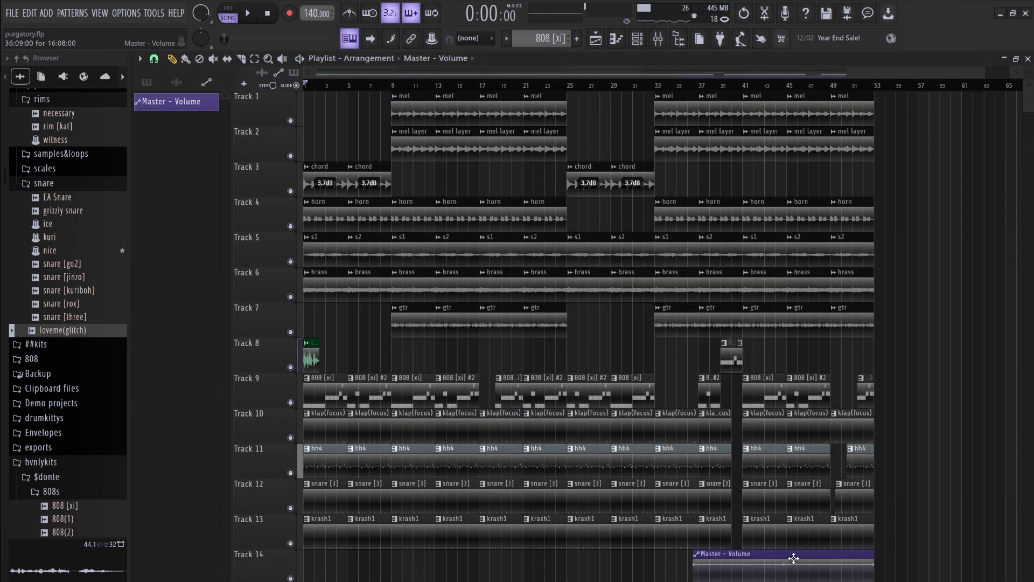
left_click_drag(794, 558, 294, 568)
left_click(146, 82)
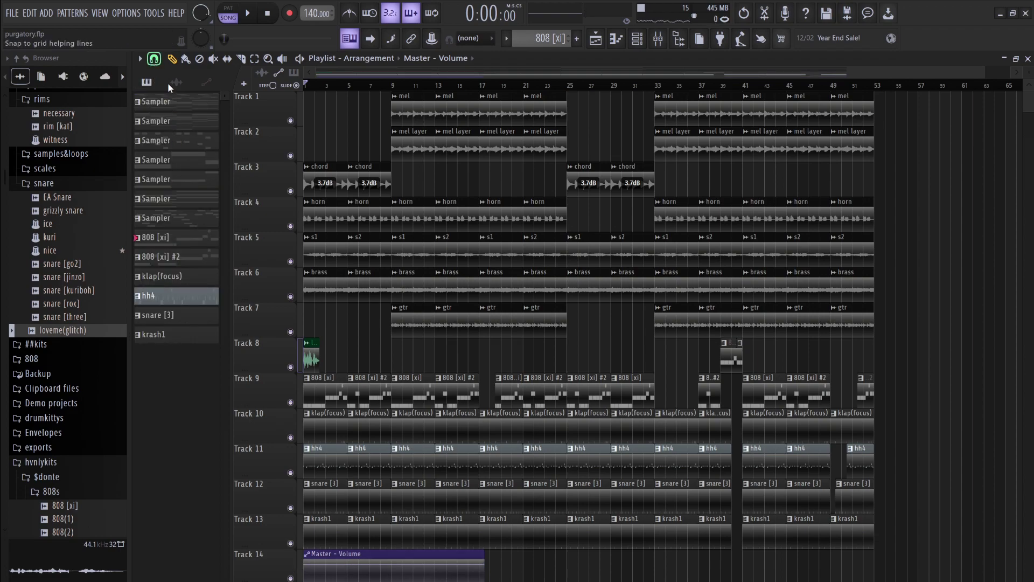
Extend the Master volume automation clip to the song's end and shape a fade-out from about bar 49
left_click_drag(485, 575, 868, 570)
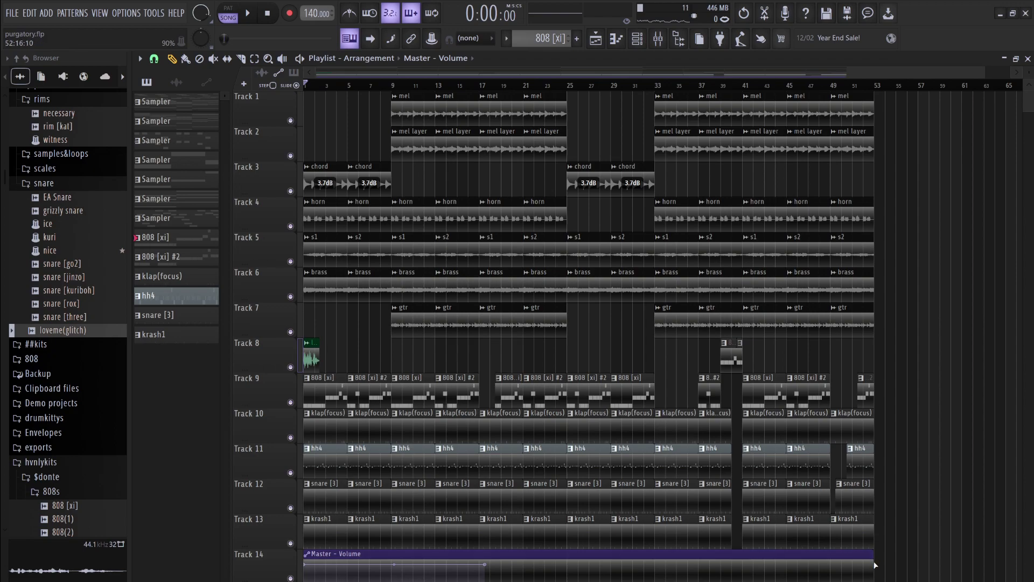
left_click_drag(487, 566, 869, 563)
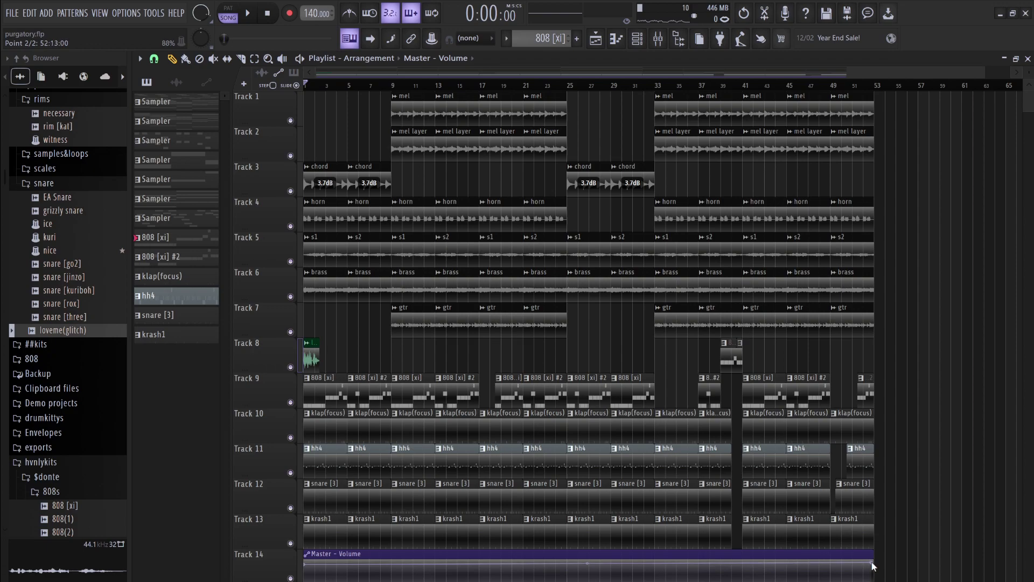
left_click_drag(871, 562, 871, 564)
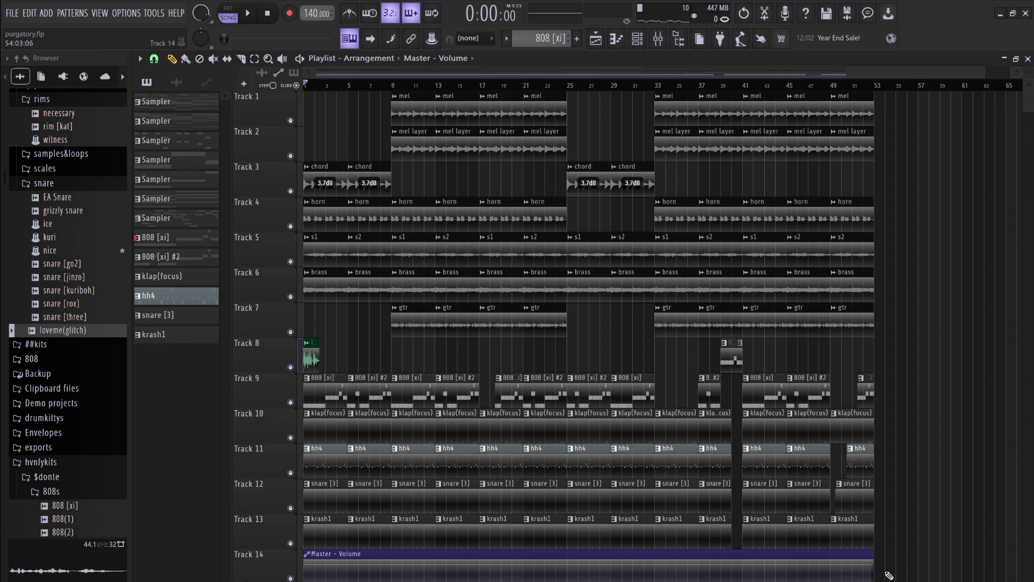
left_click_drag(873, 565, 879, 563)
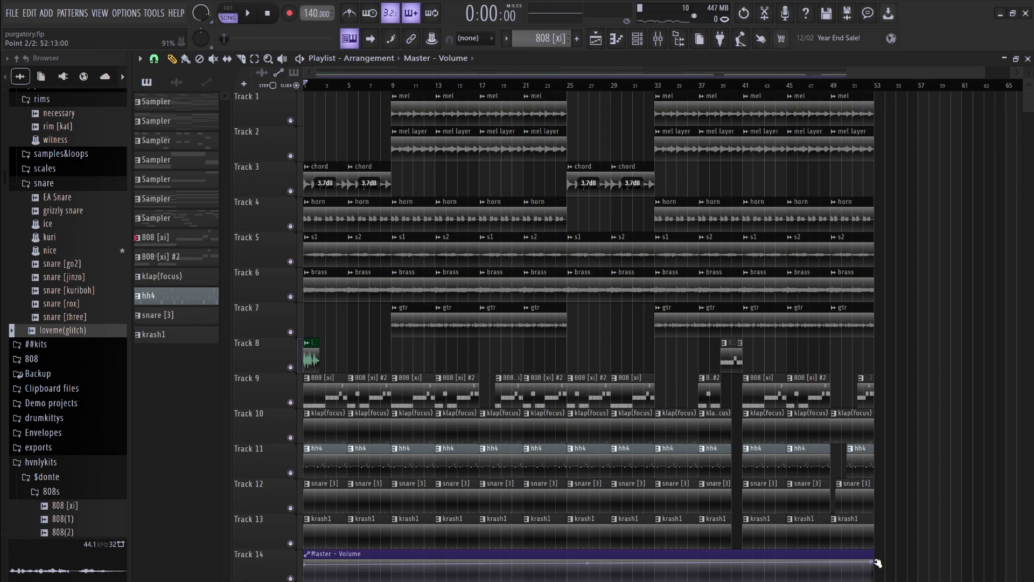
key("ctrl+z")
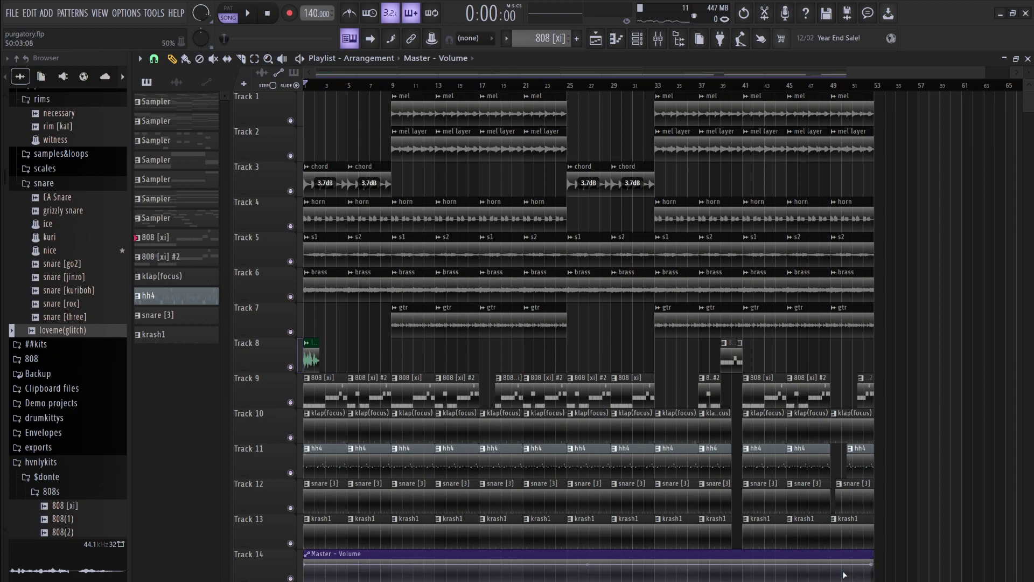
left_click_drag(873, 565, 873, 581)
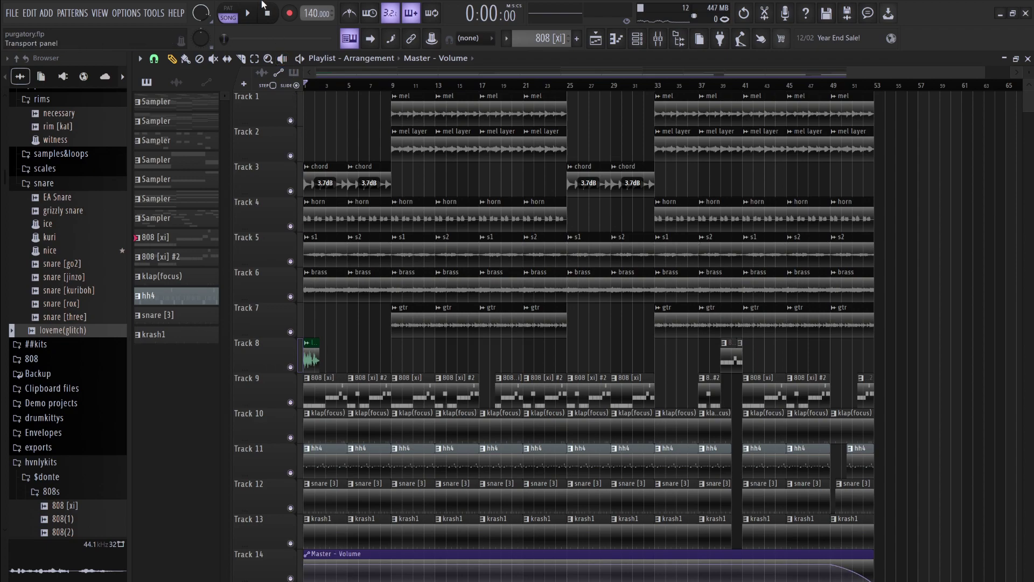
Play the song's opening and listen to the ending from bar 49
key("space")
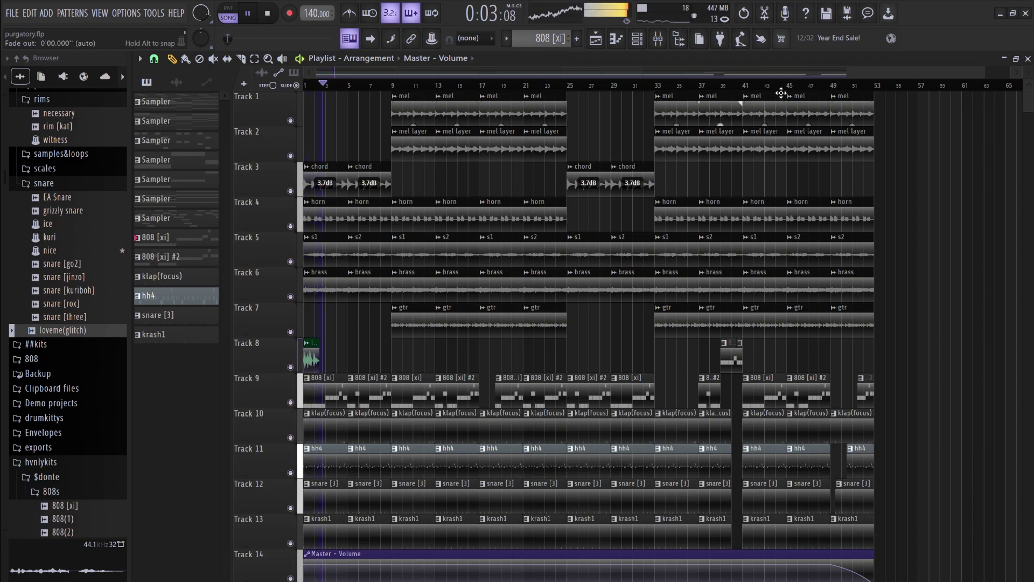
left_click(830, 88)
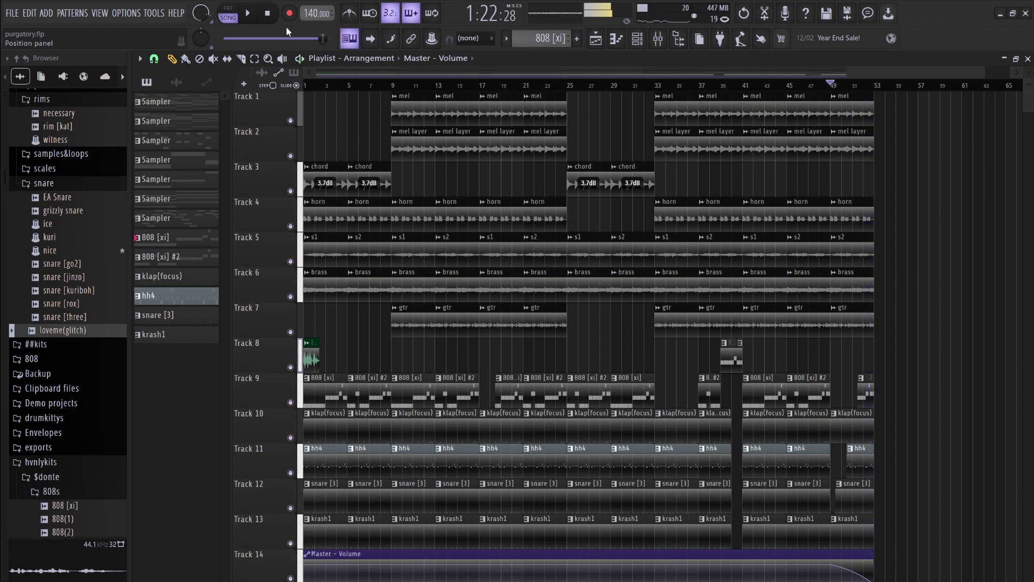
left_click(268, 14)
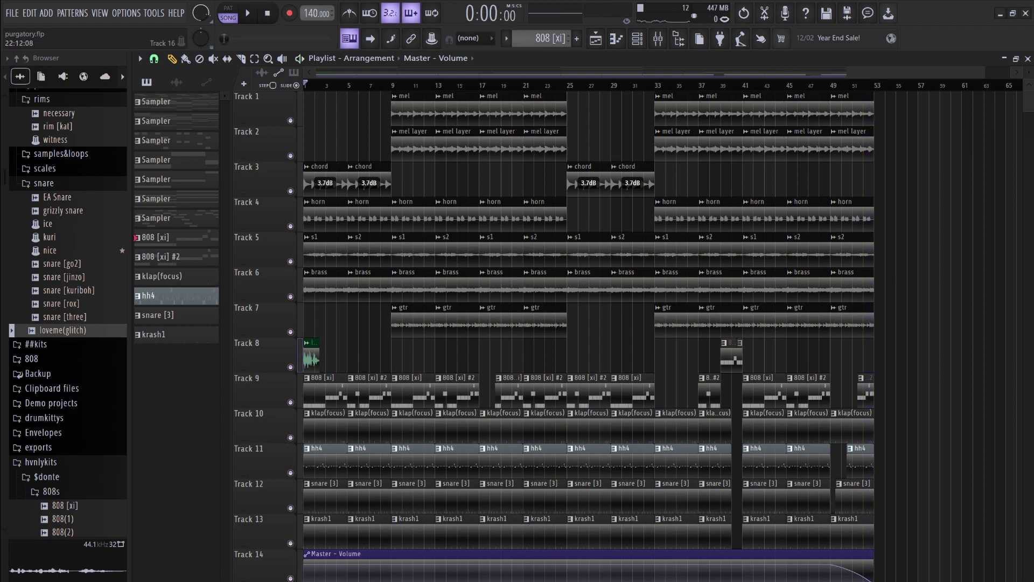